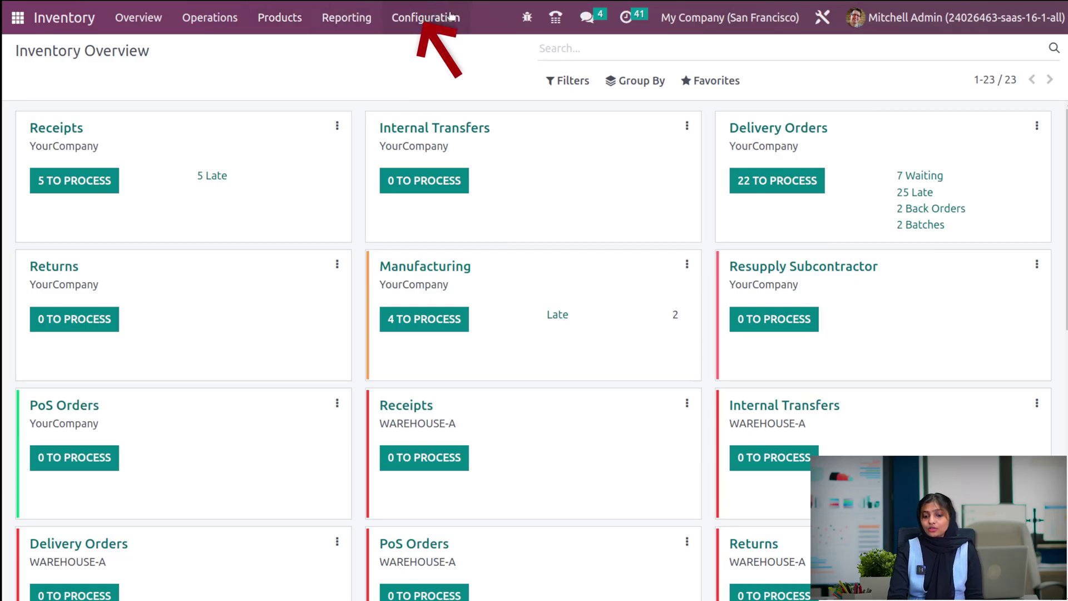
- Create a new inventory operation type named RECEPTION
left_click(451, 17)
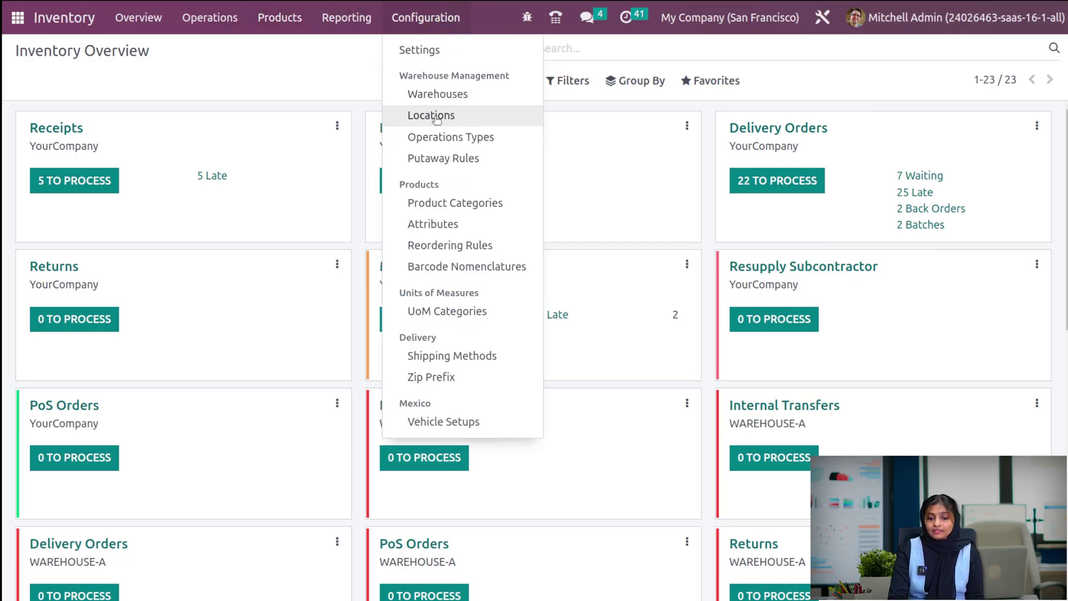
left_click(436, 138)
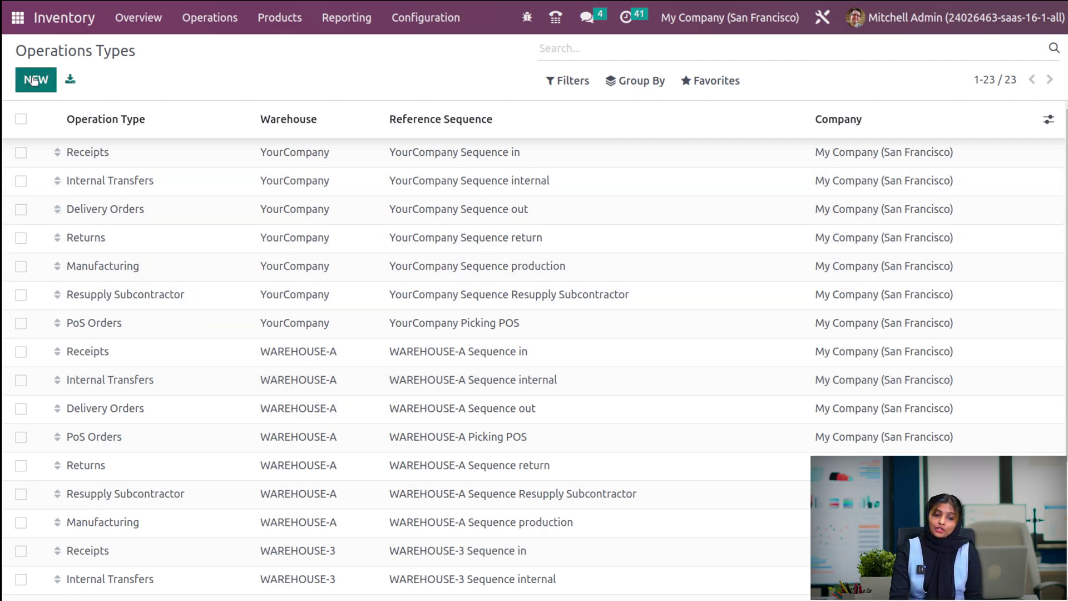
left_click(33, 79)
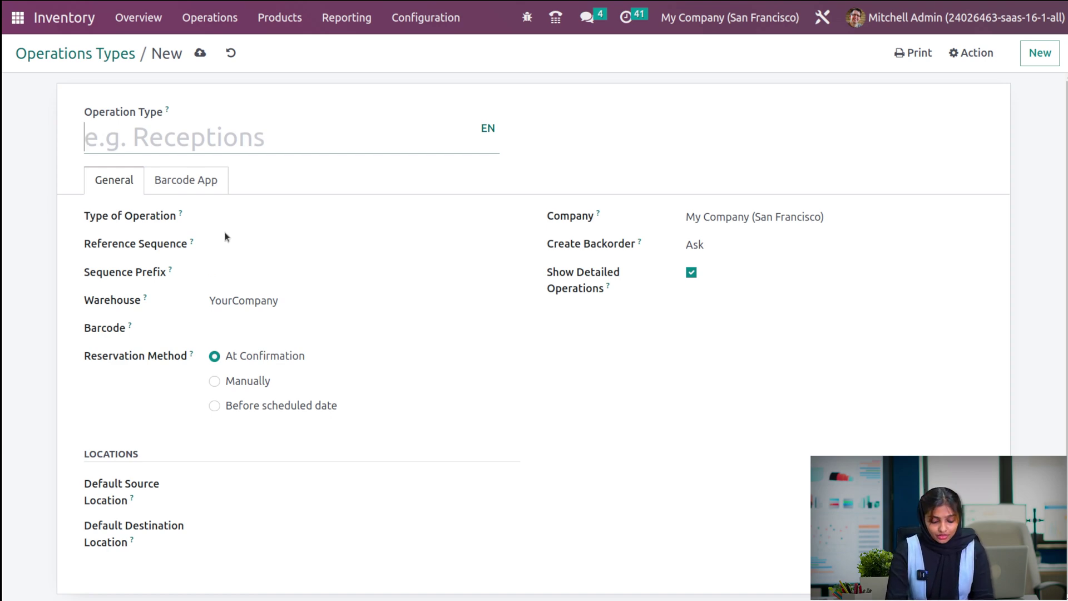
type("RECE")
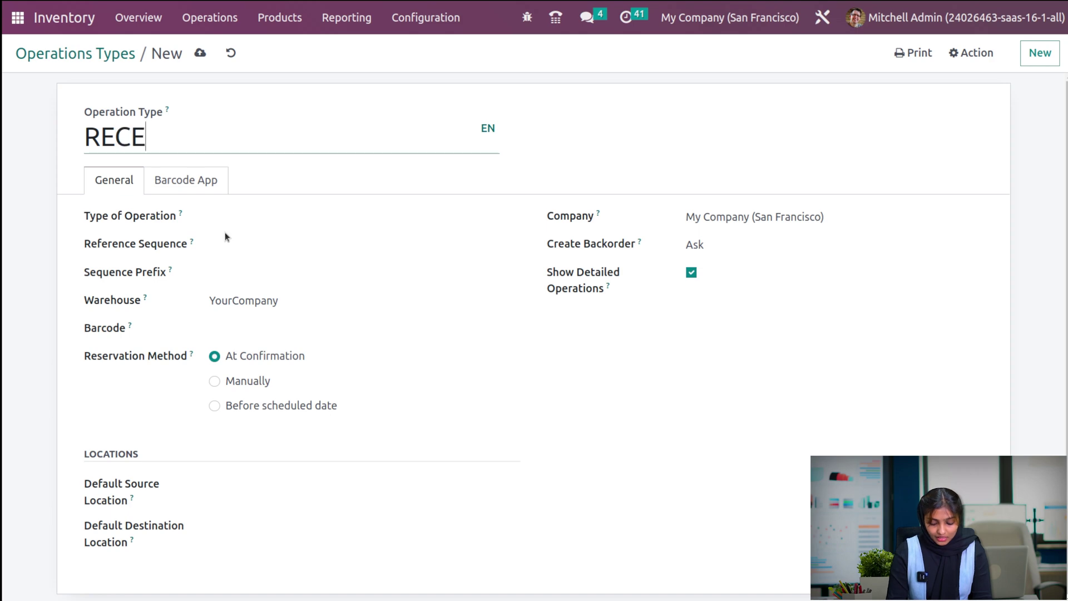
type("PTION")
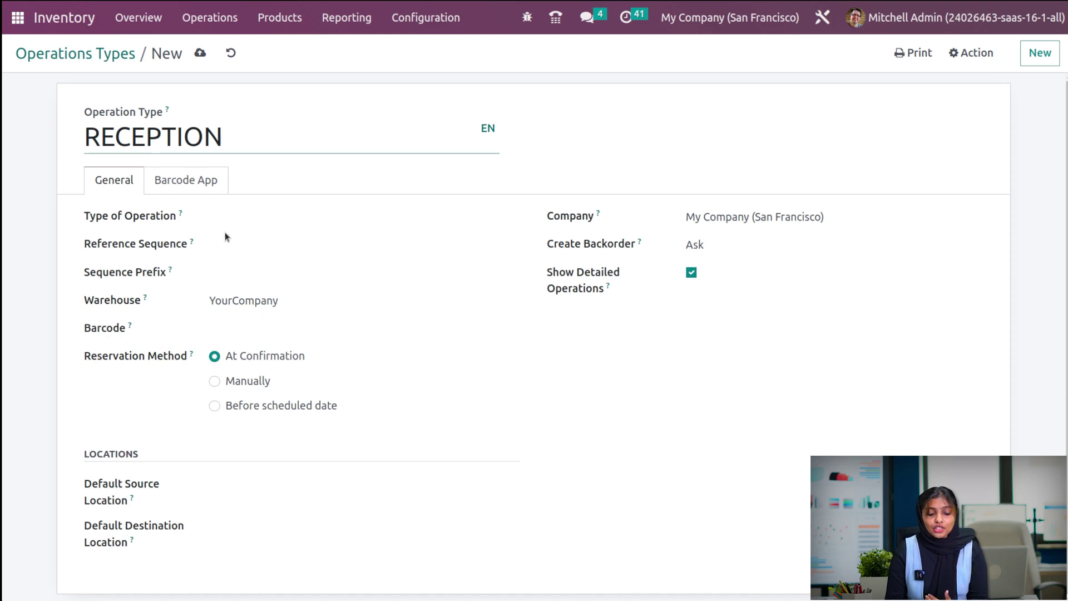
- Set the operation type's Type of Operation to Receipt and its sequence prefix to IN
left_click(232, 213)
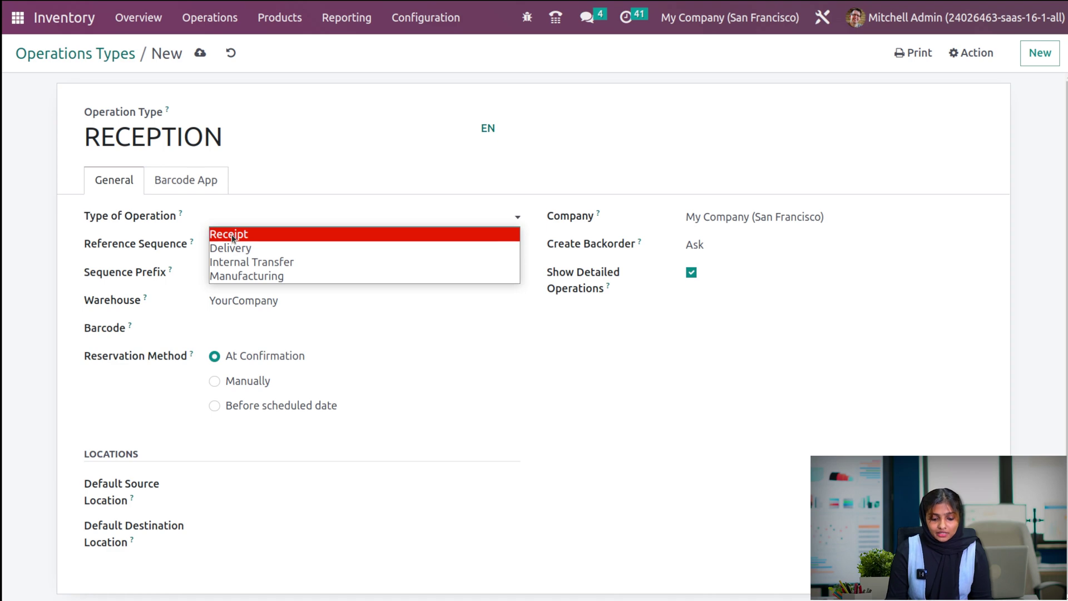
left_click(231, 234)
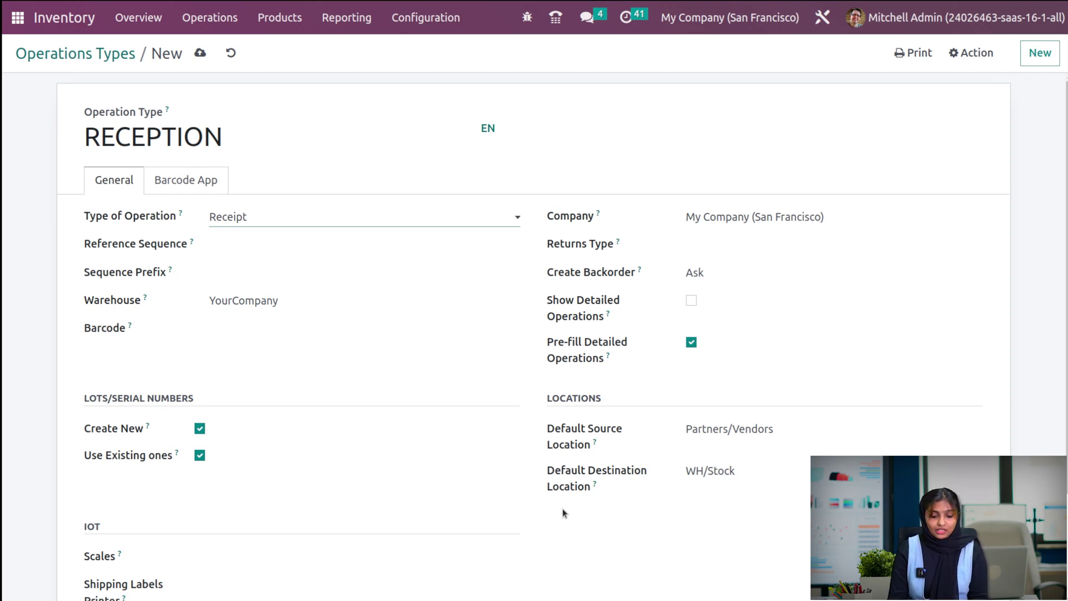
left_click(293, 239)
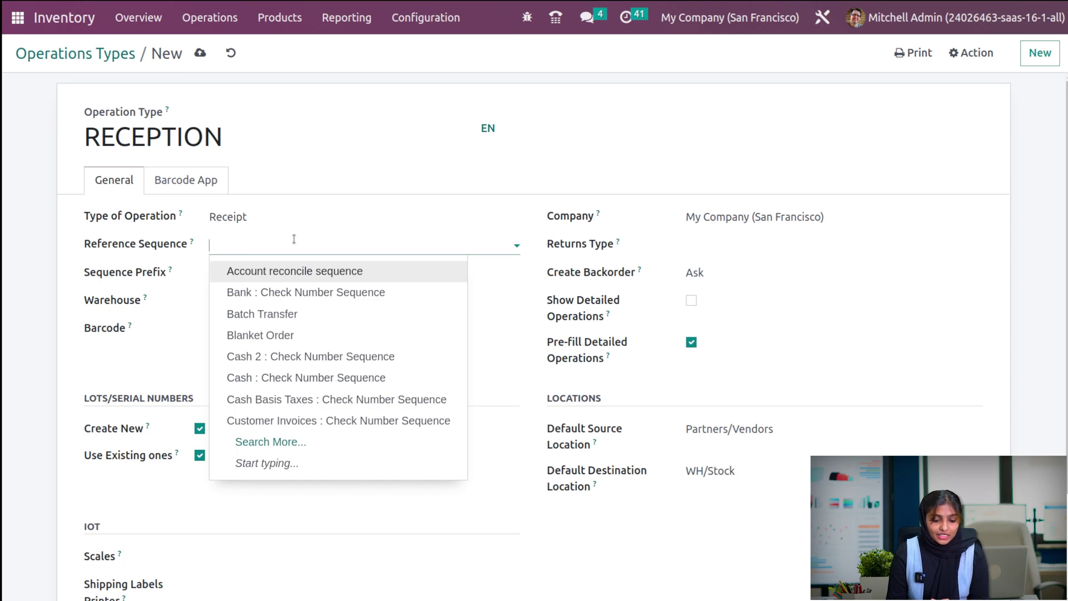
left_click(294, 239)
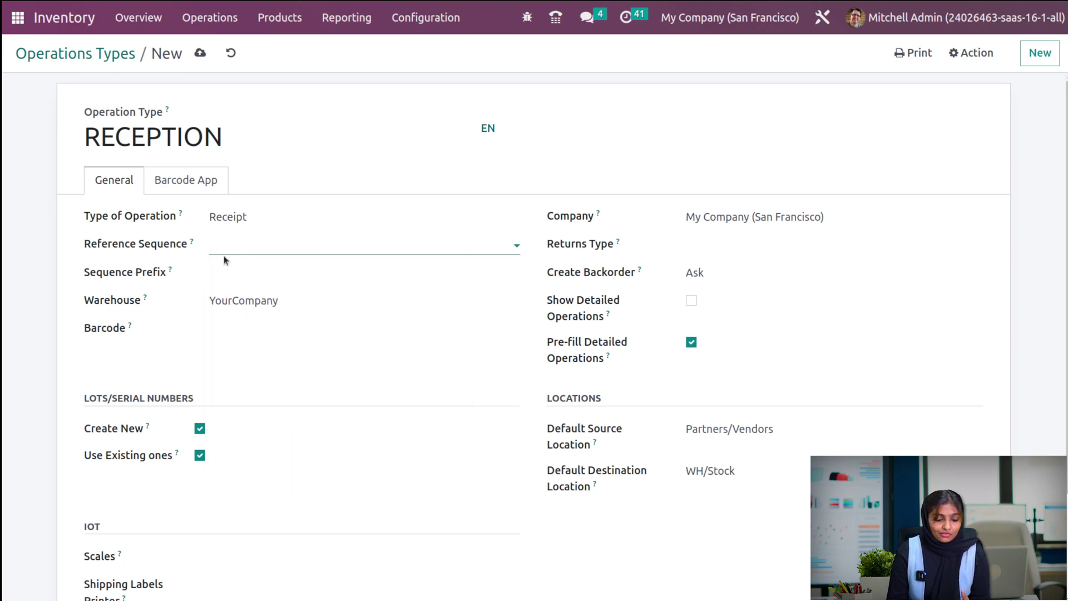
left_click(245, 278)
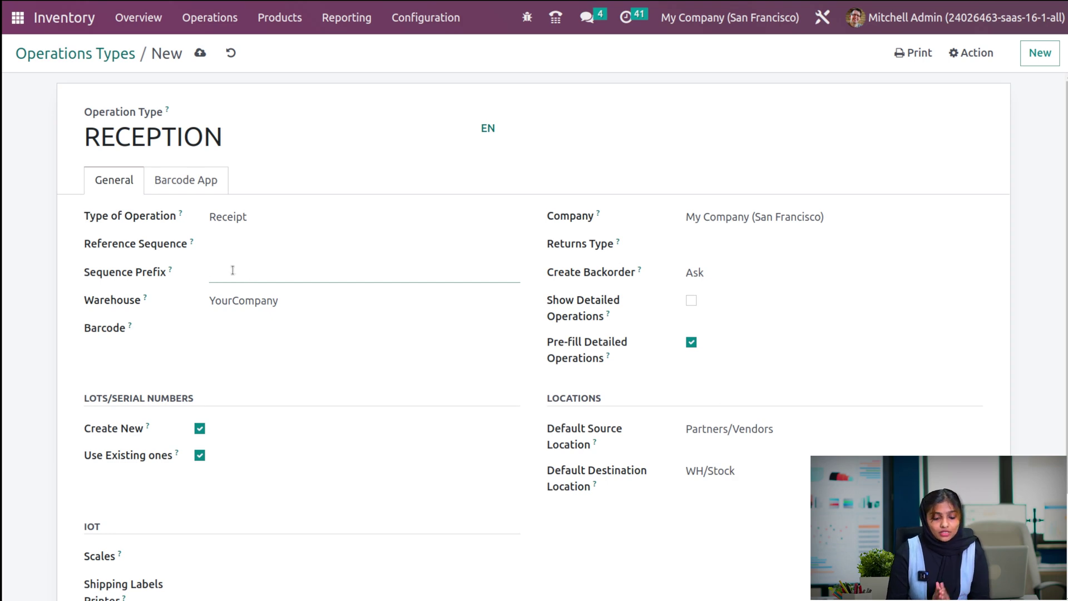
type("IN")
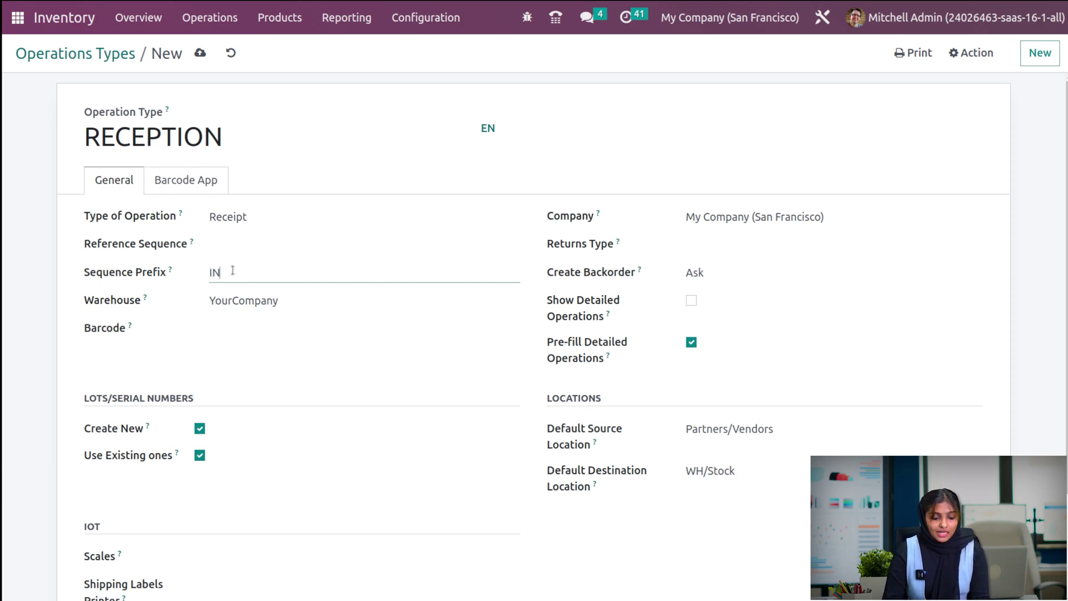
- Open the full list of operation types available as the Returns Type
left_click(741, 243)
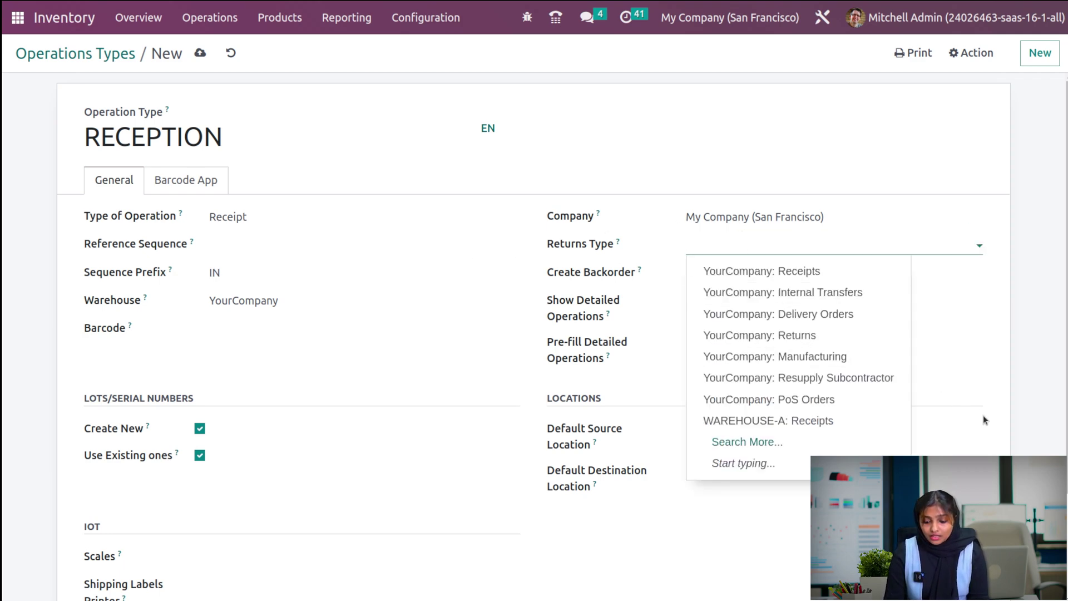
left_click(996, 442)
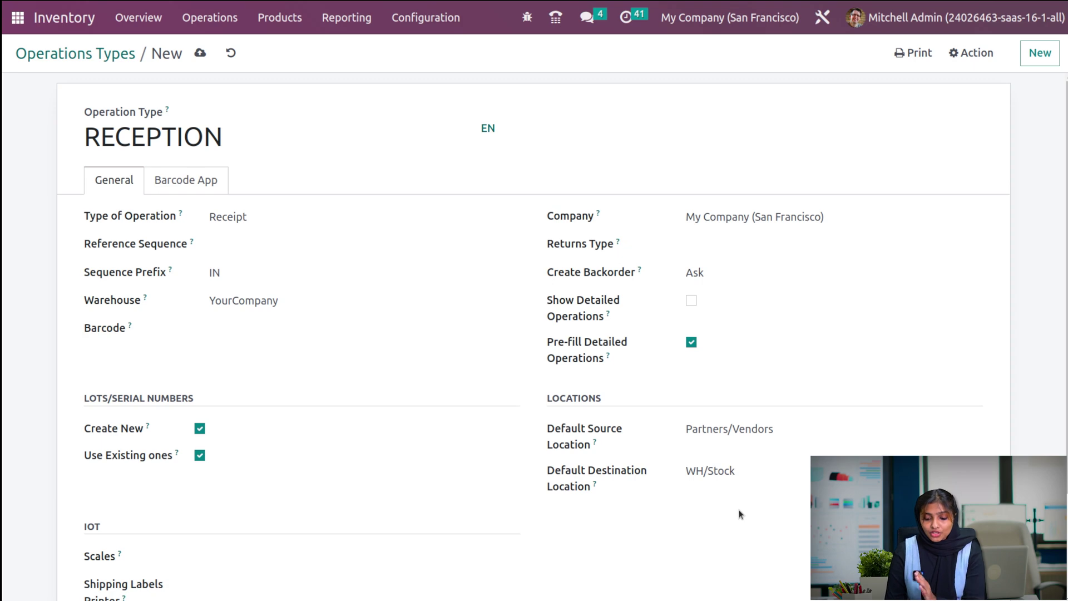
left_click(722, 241)
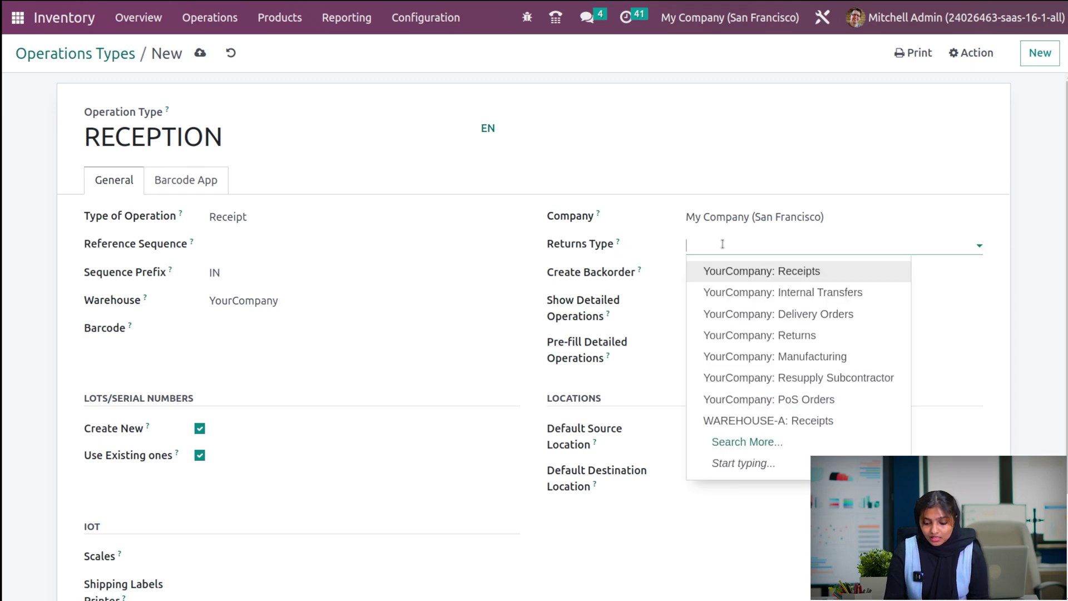
left_click(722, 447)
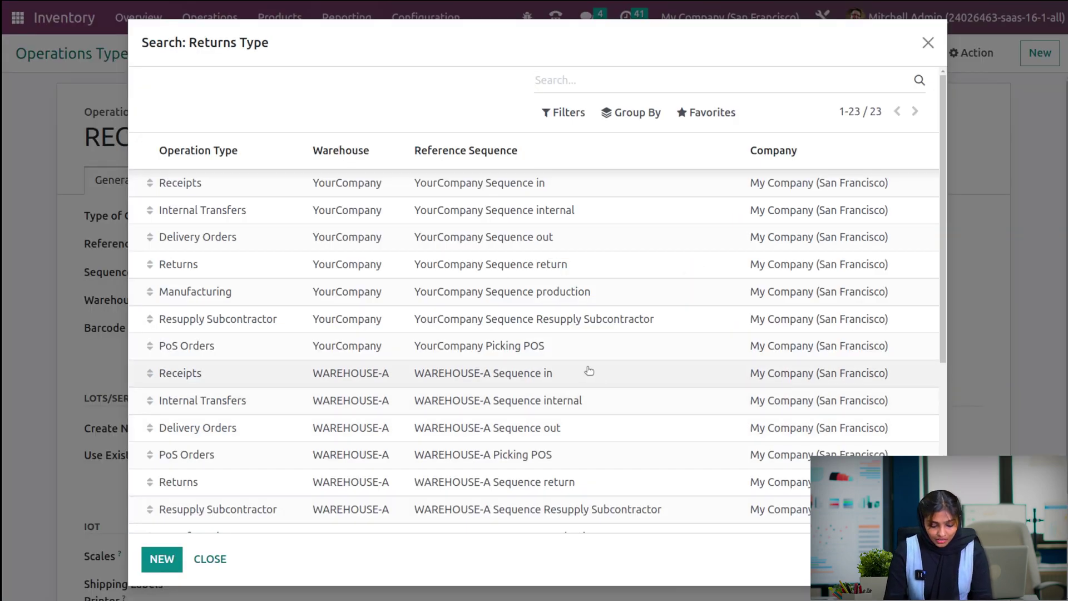
type("WH")
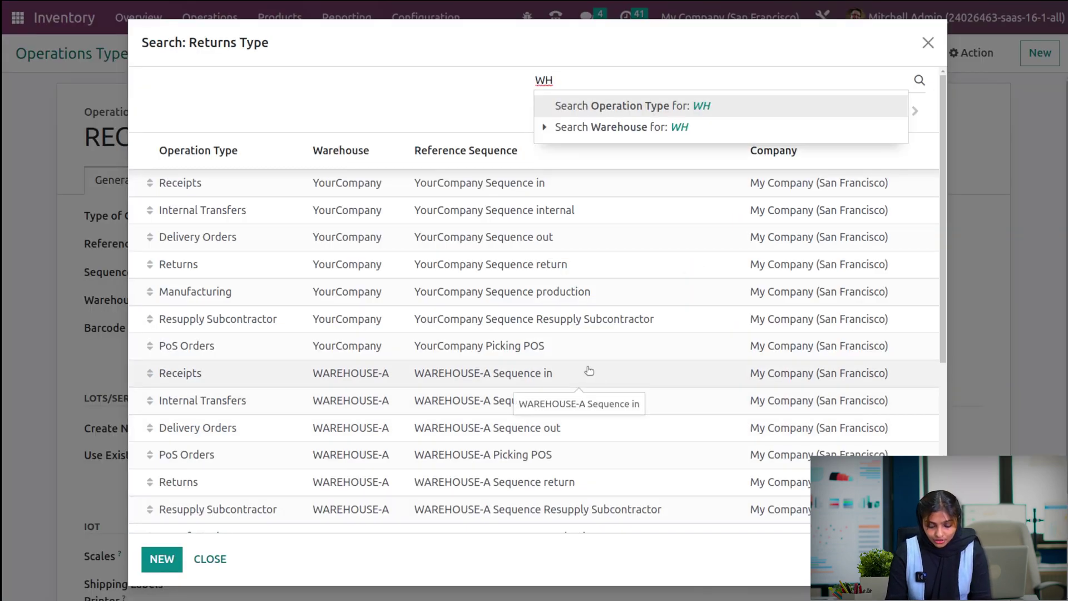
key("Return")
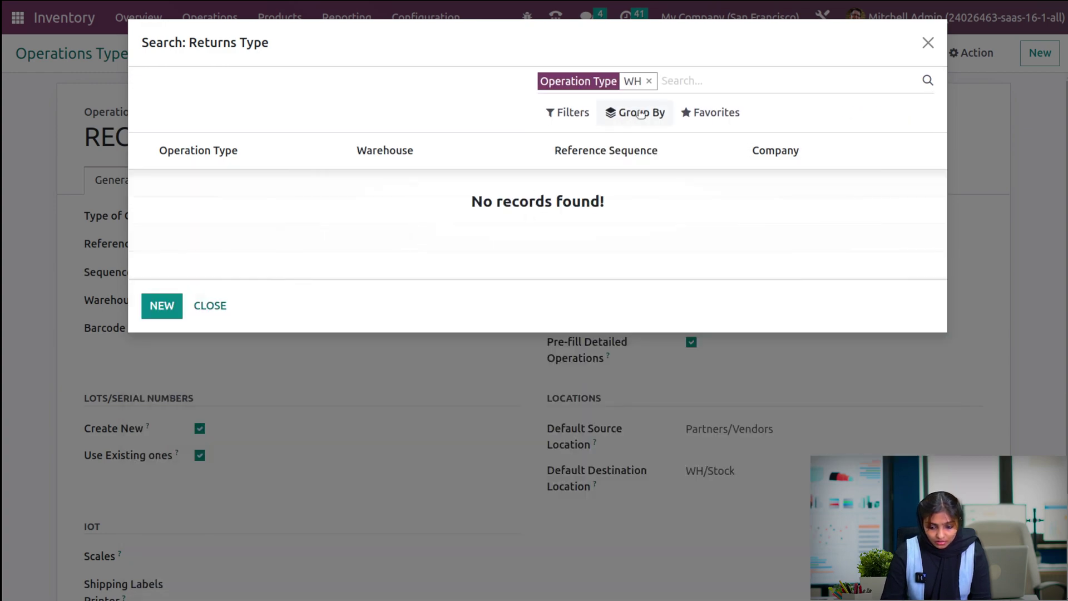
left_click(648, 81)
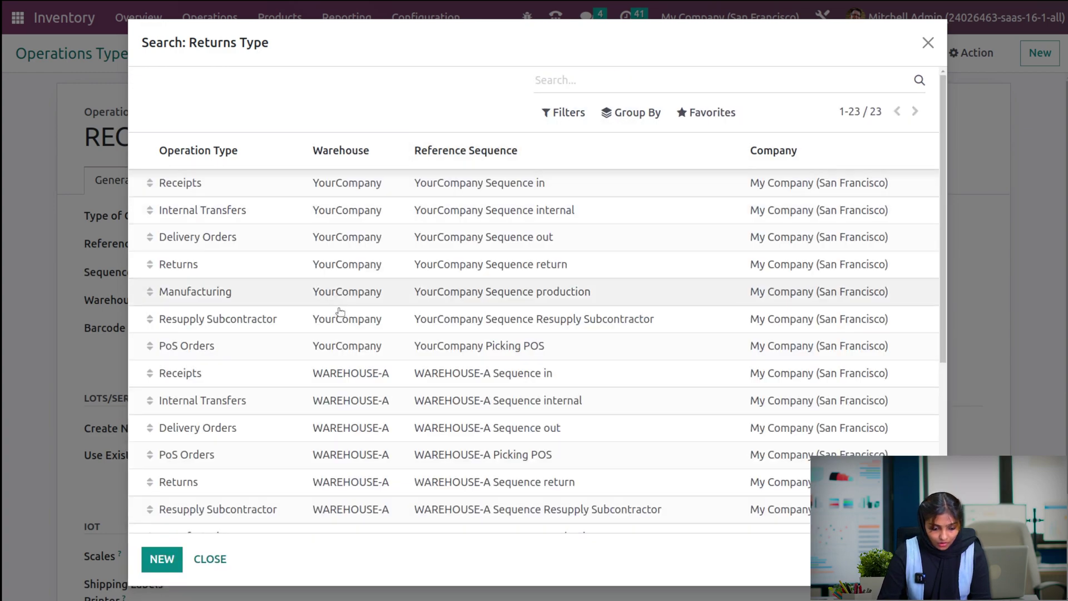
- Choose YourCompany's Returns operation as the Returns Type
scroll(312, 368, "down", 5)
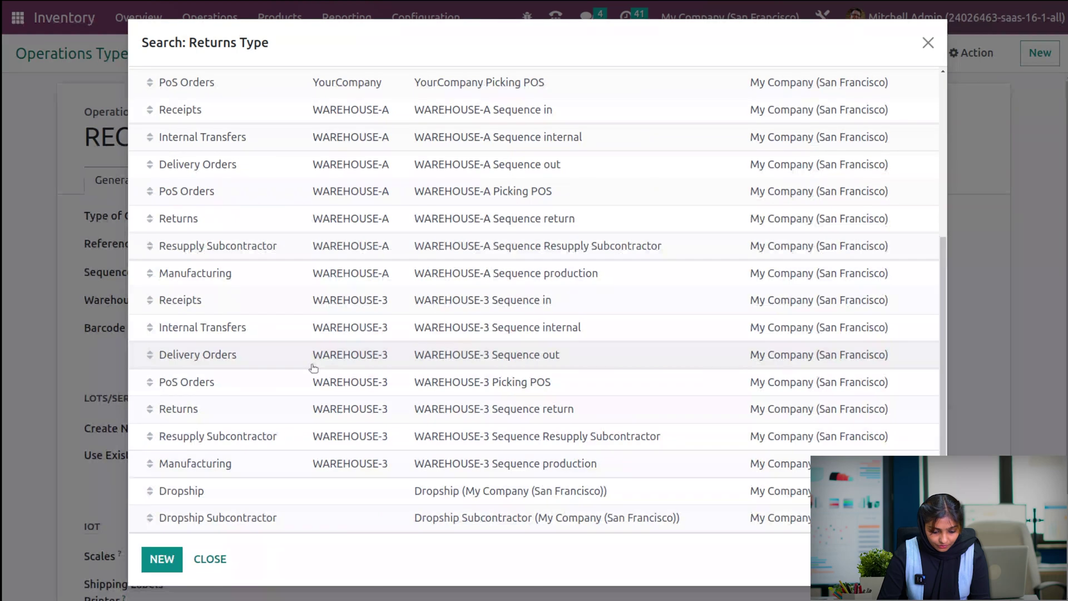
scroll(313, 368, "up", 5)
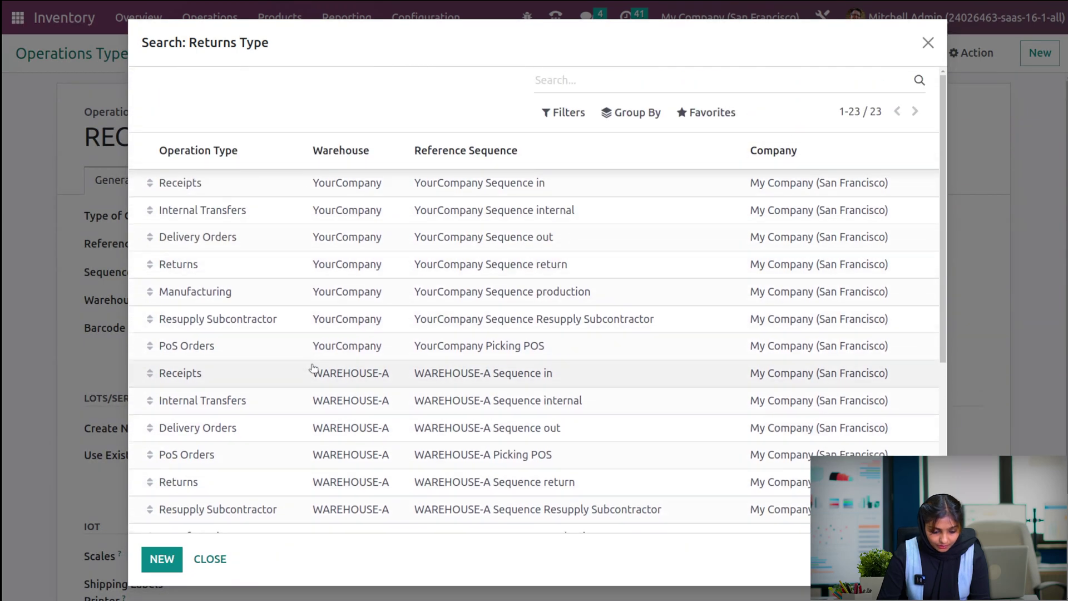
left_click(237, 266)
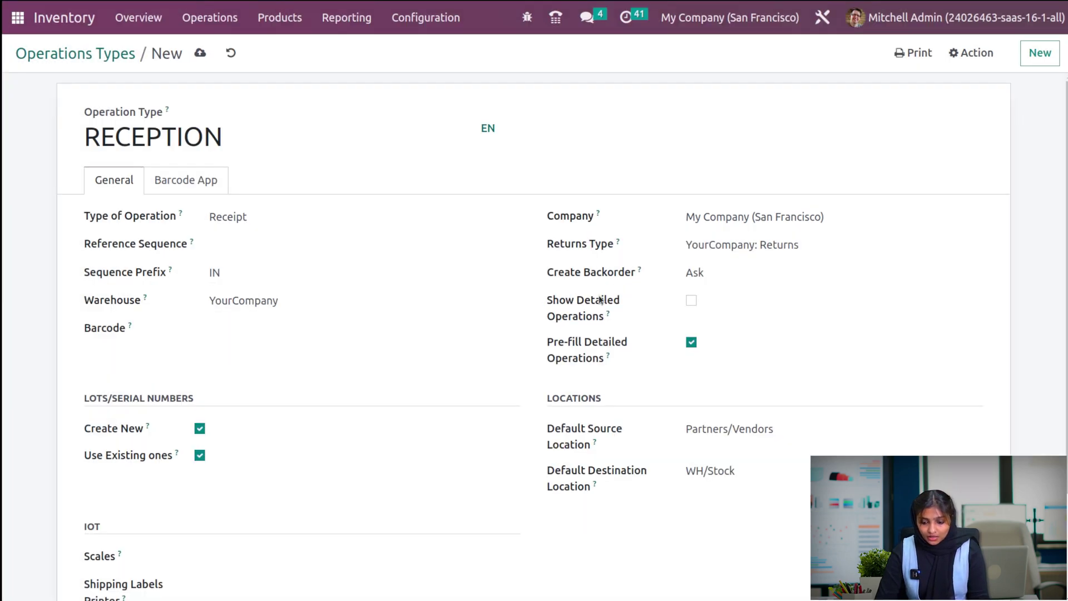
- Set Create Backorder to Always and enter REW43 as the operation type's barcode
mouse_move(639, 270)
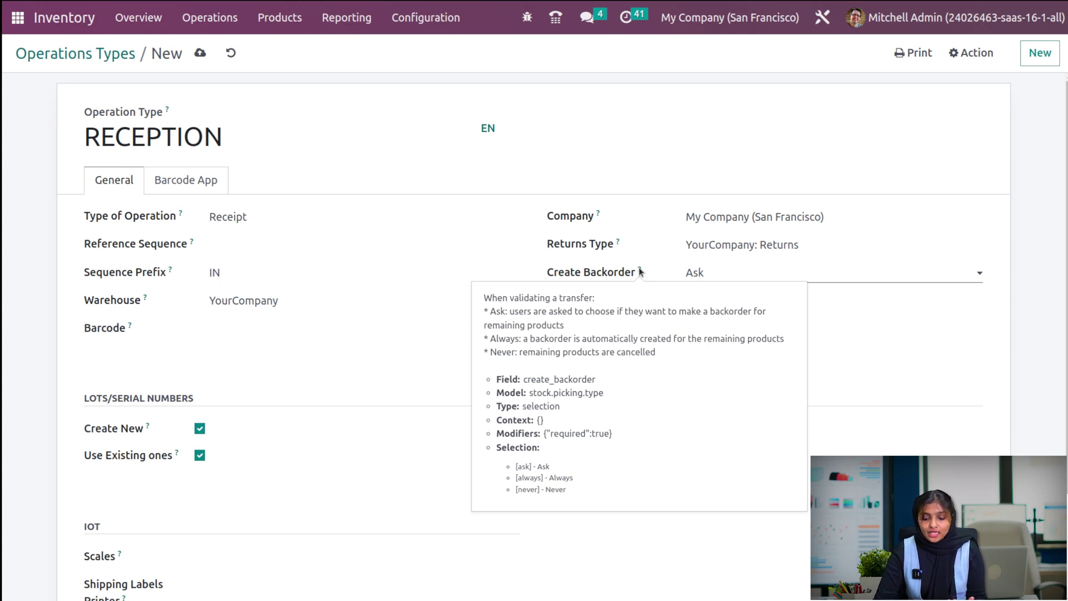
left_click(704, 272)
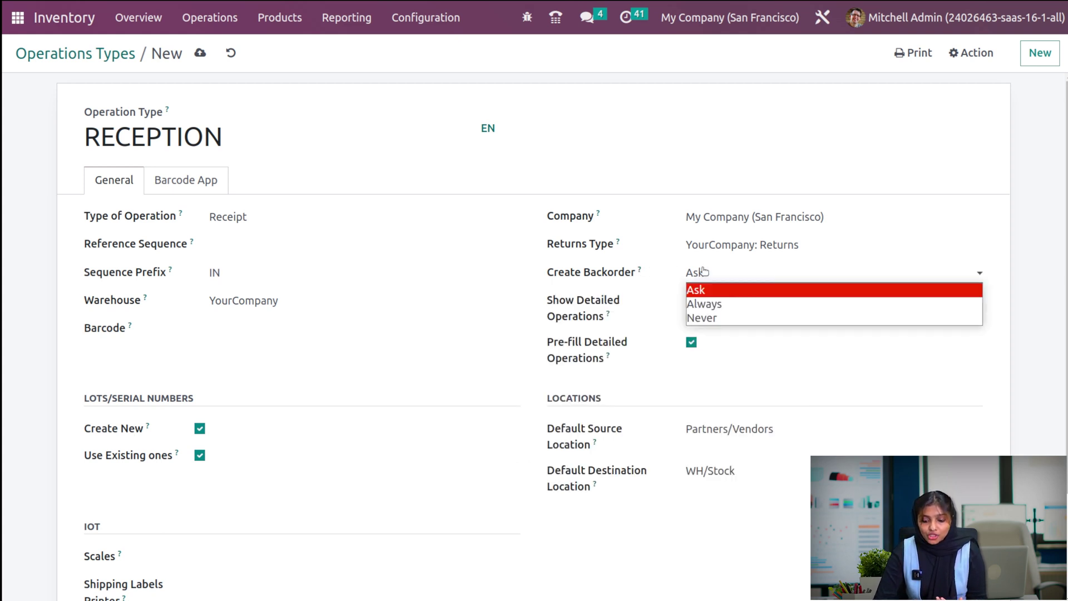
left_click(703, 306)
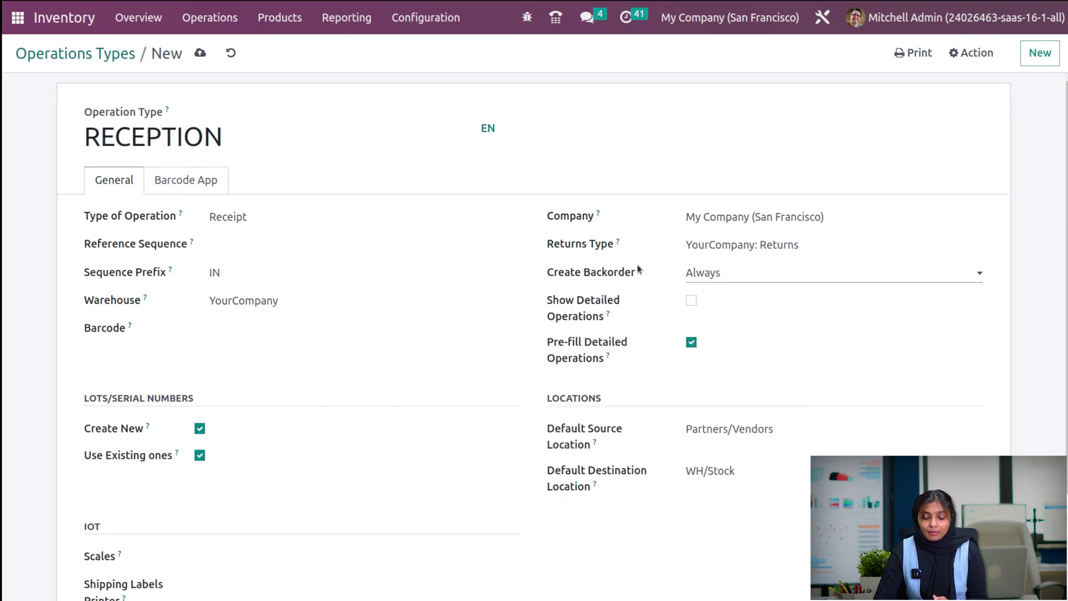
left_click(717, 277)
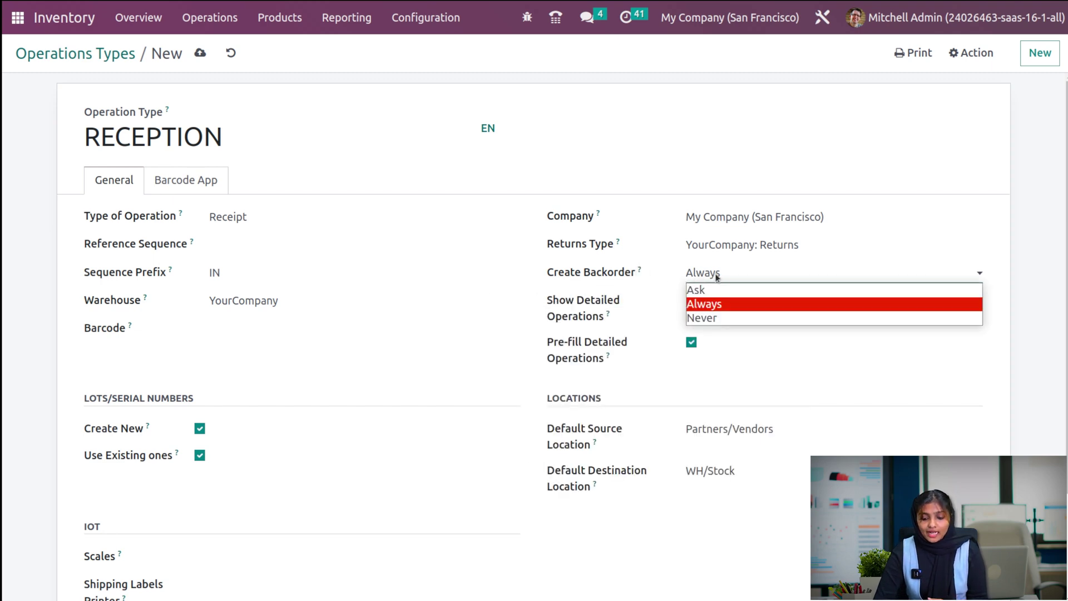
left_click(701, 329)
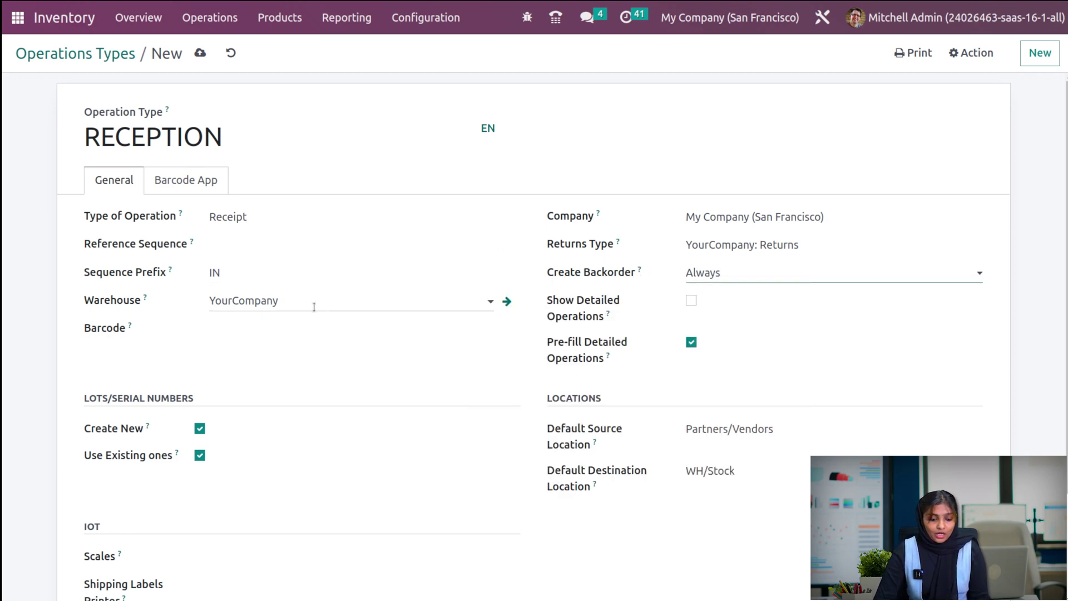
left_click(213, 323)
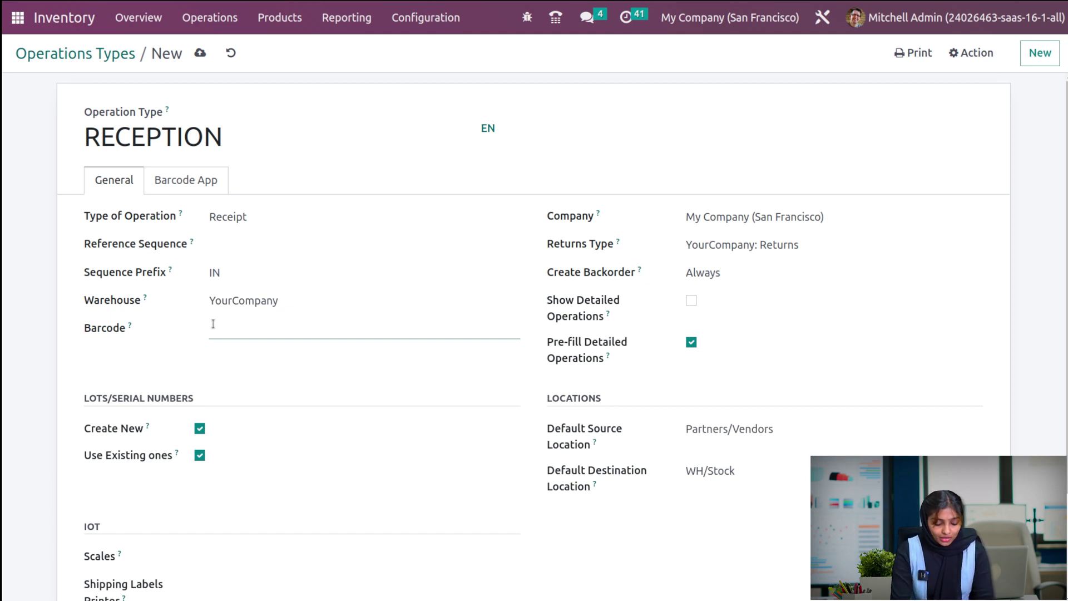
type("REW43")
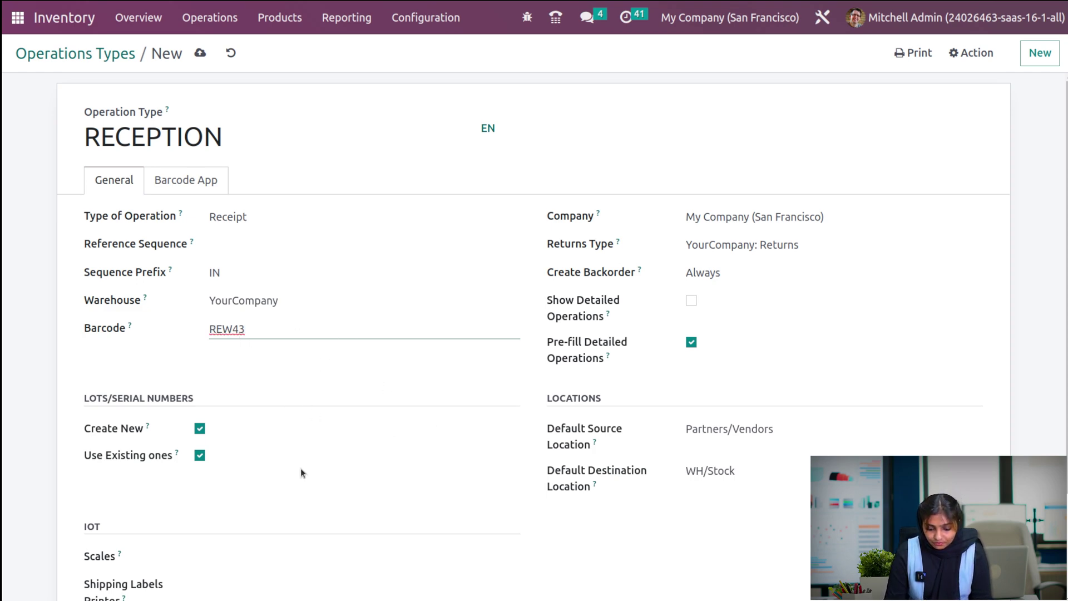
- Assign [Shop] Scale as the IoT scale and [Shop] Receipt Printer as the shipping labels printer
scroll(300, 468, "down", 3)
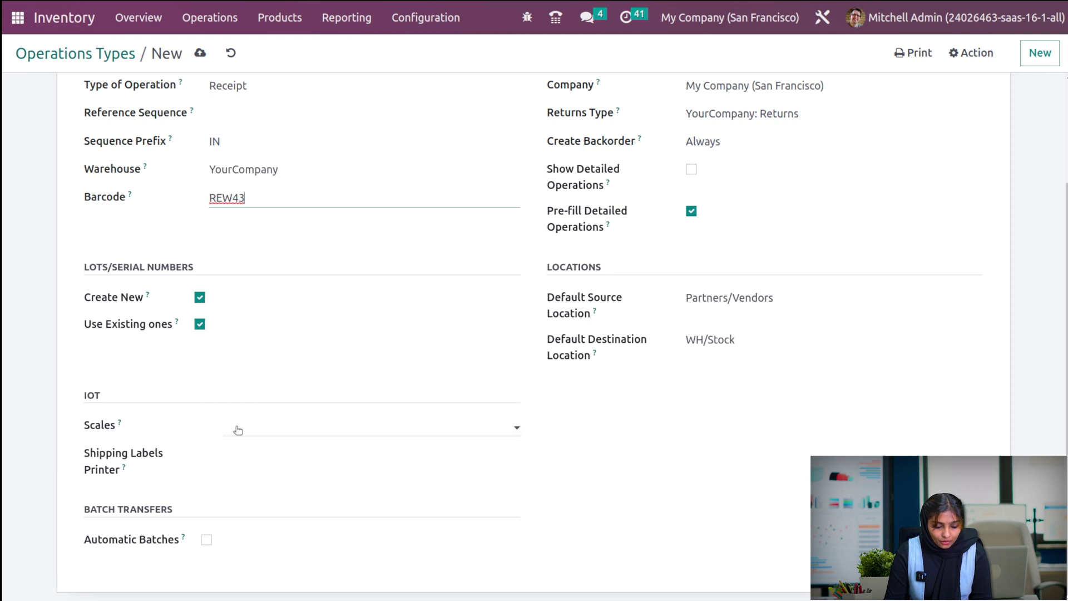
mouse_move(120, 425)
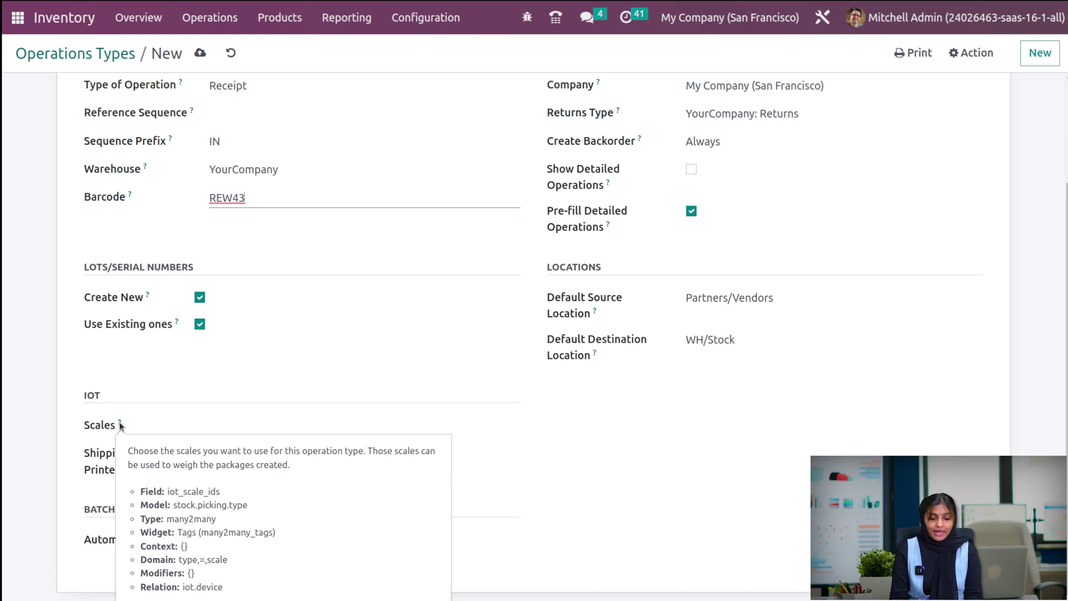
left_click(225, 431)
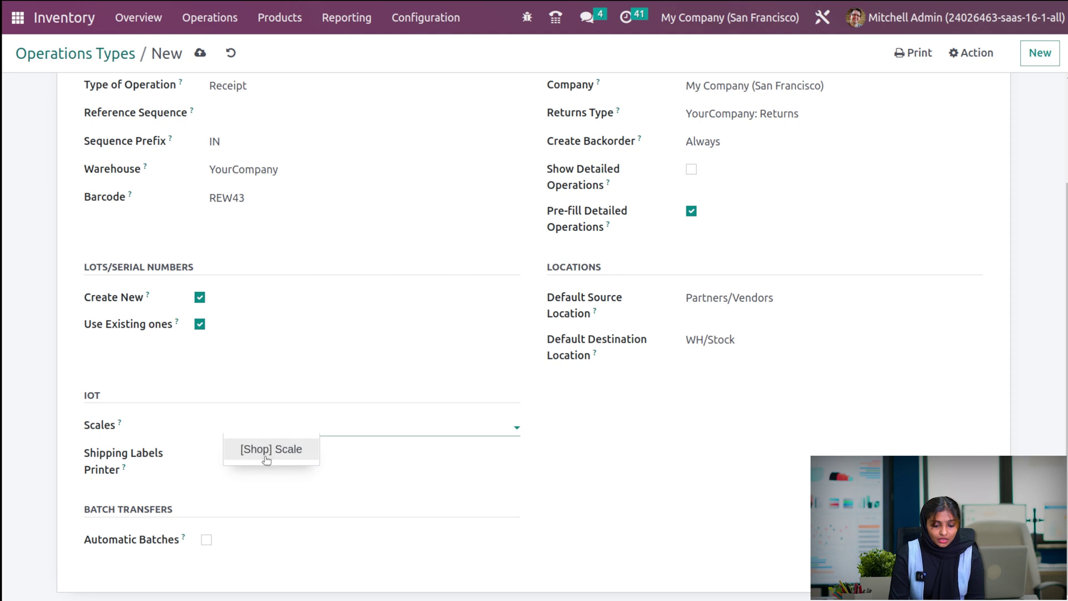
left_click(265, 451)
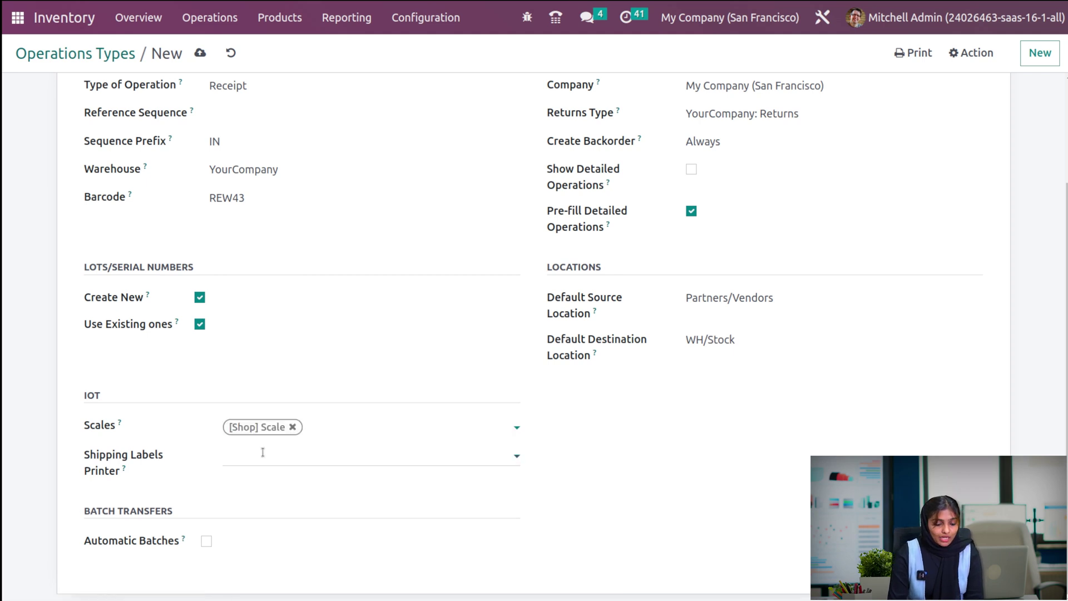
left_click(262, 452)
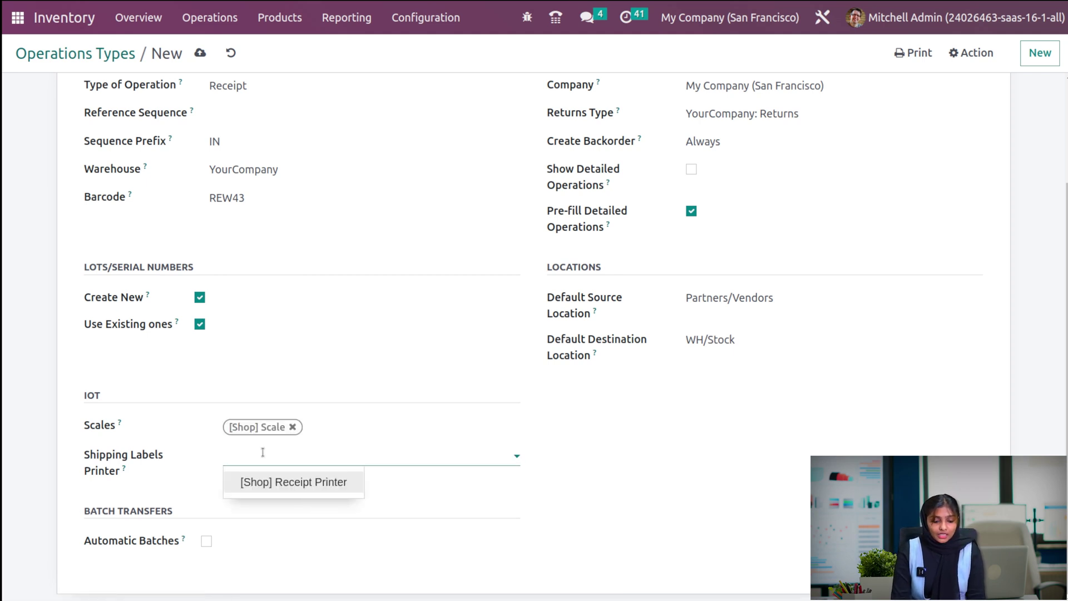
left_click(293, 483)
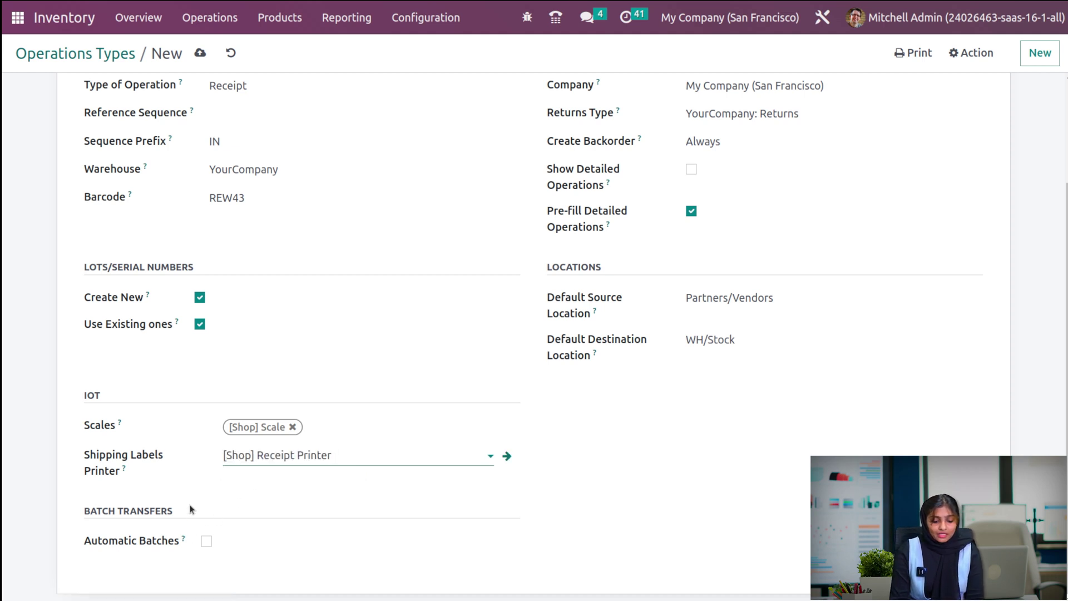
- Enable Automatic Batches, grouped by Contact, Carrier, Destination Country, Source Location and Destination Location
left_click(201, 539)
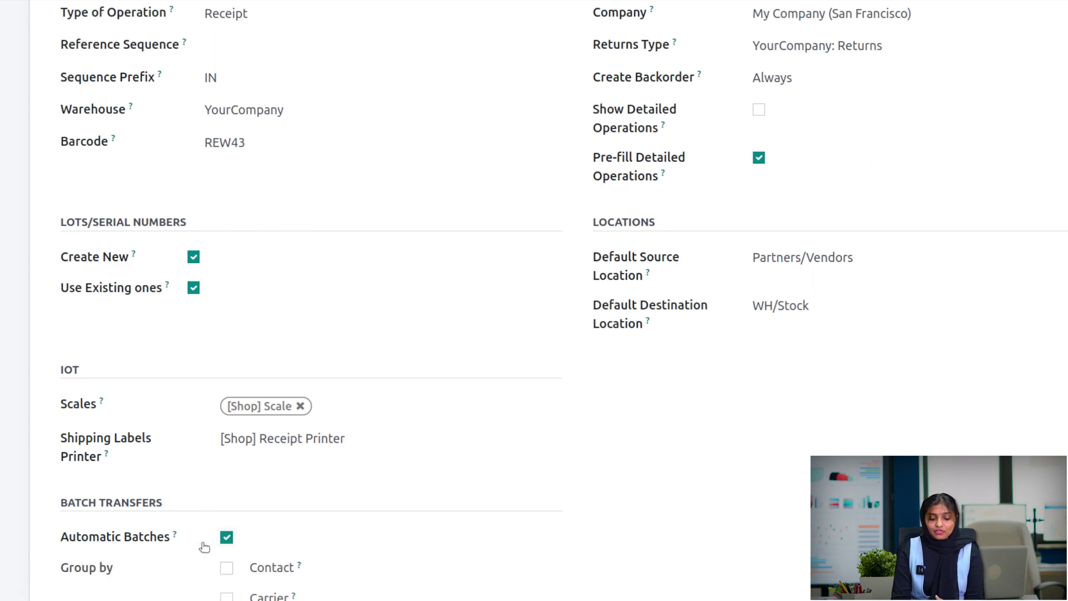
scroll(204, 547, "down", 3)
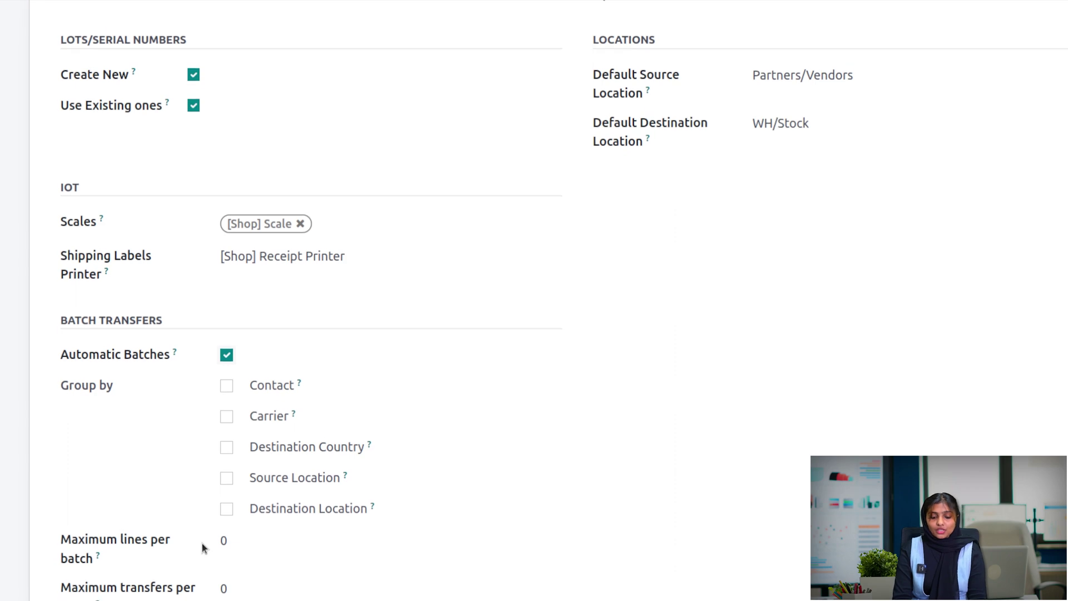
left_click(229, 410)
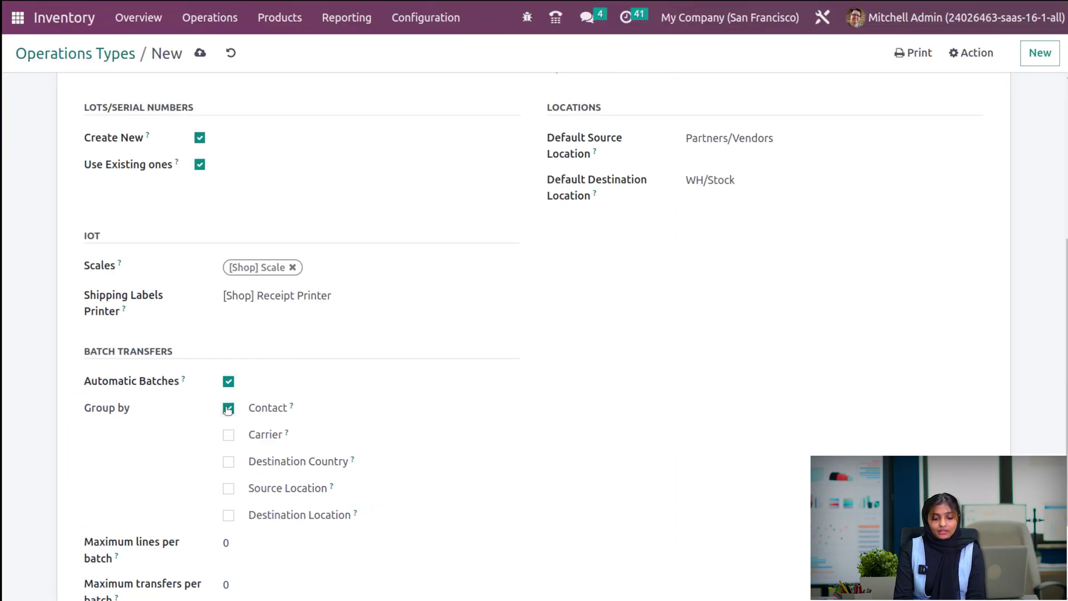
left_click(227, 437)
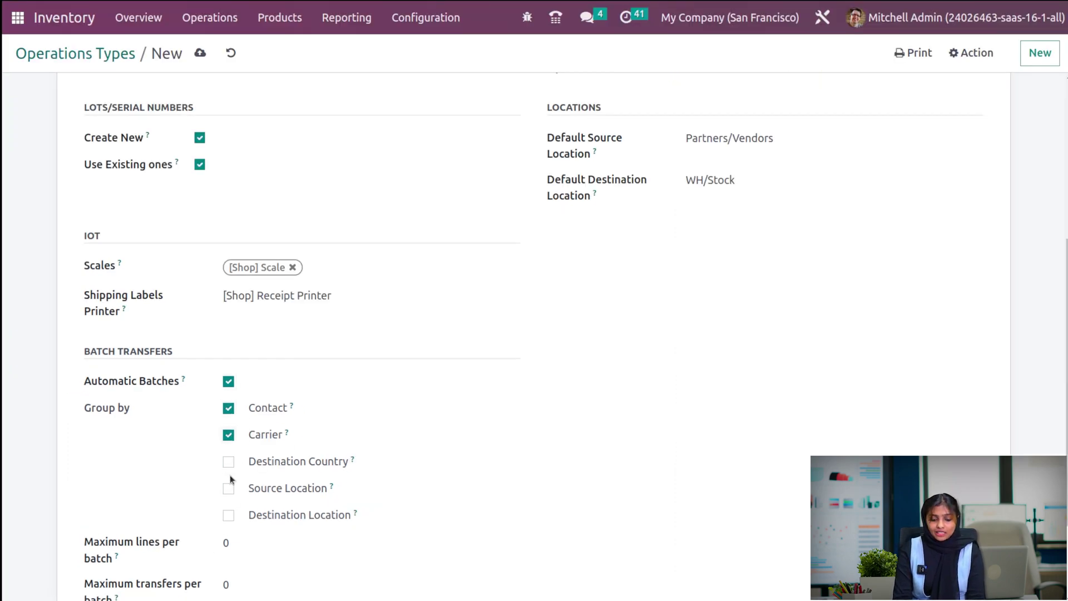
left_click(228, 488)
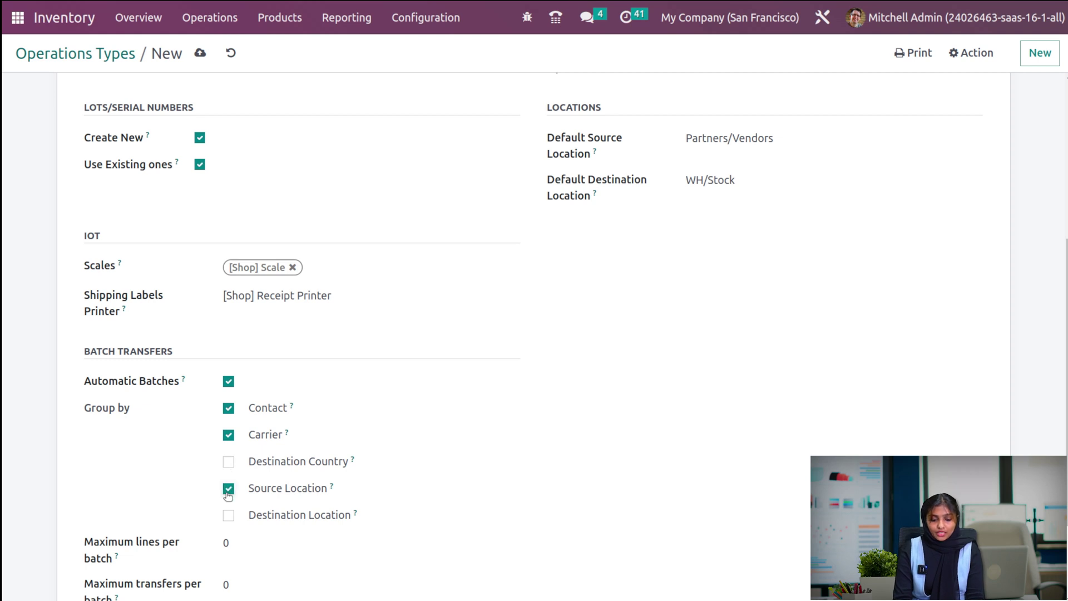
left_click(229, 464)
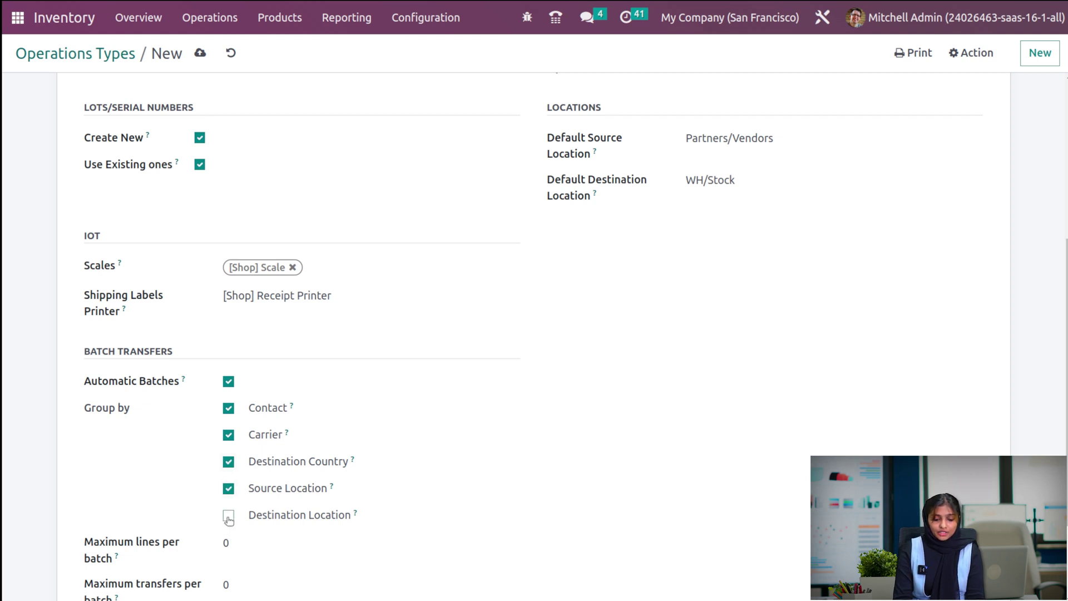
left_click(229, 517)
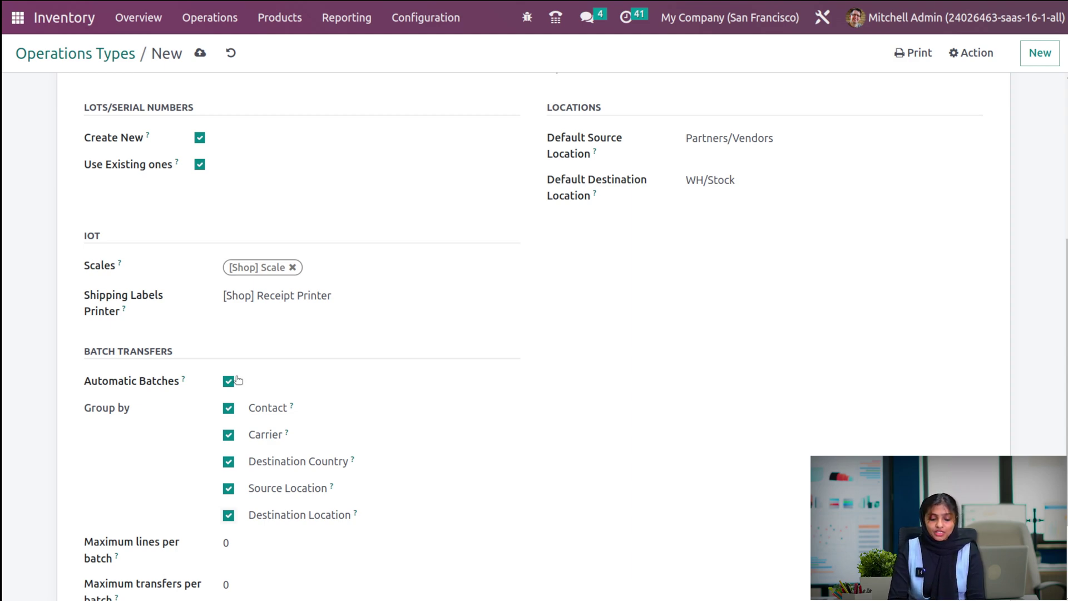
- Limit each batch to a maximum of 10 lines, 10 transfers and a weight of 100 kg
scroll(248, 546, "down", 1)
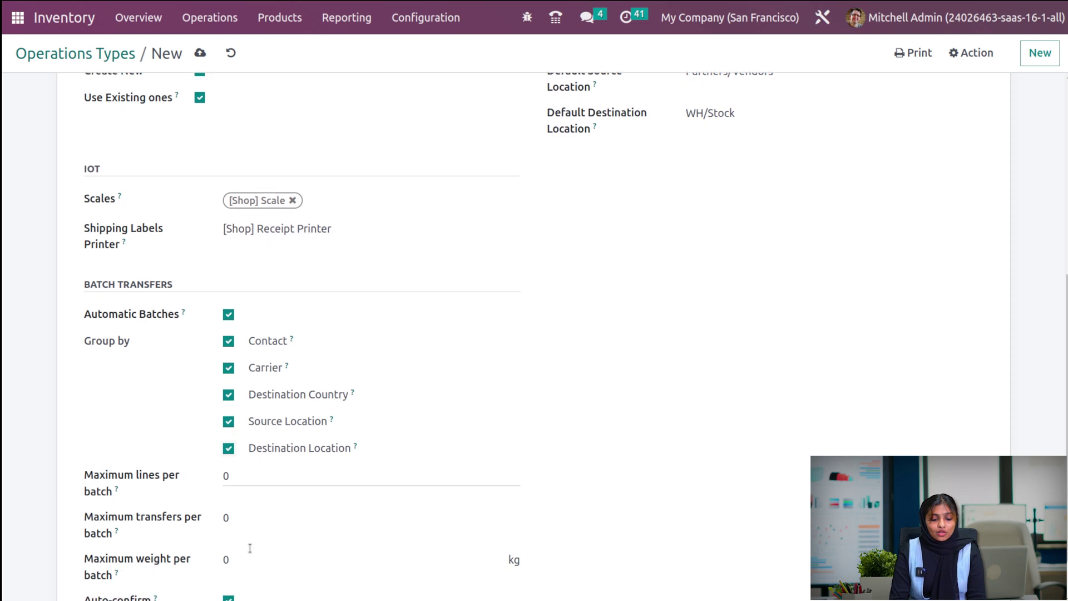
left_click(242, 469)
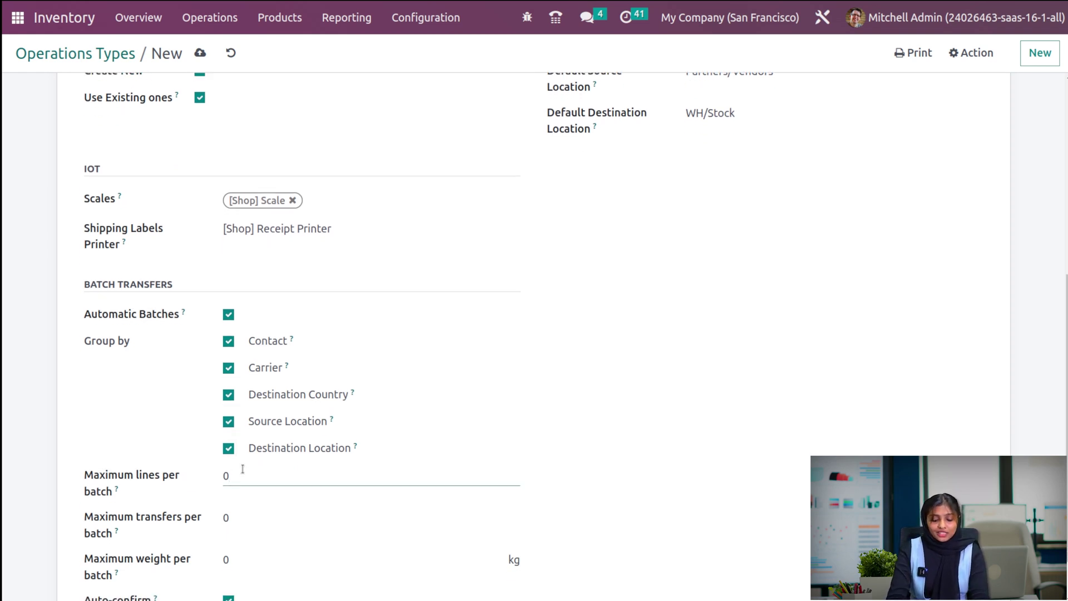
key("BackSpace")
type("10")
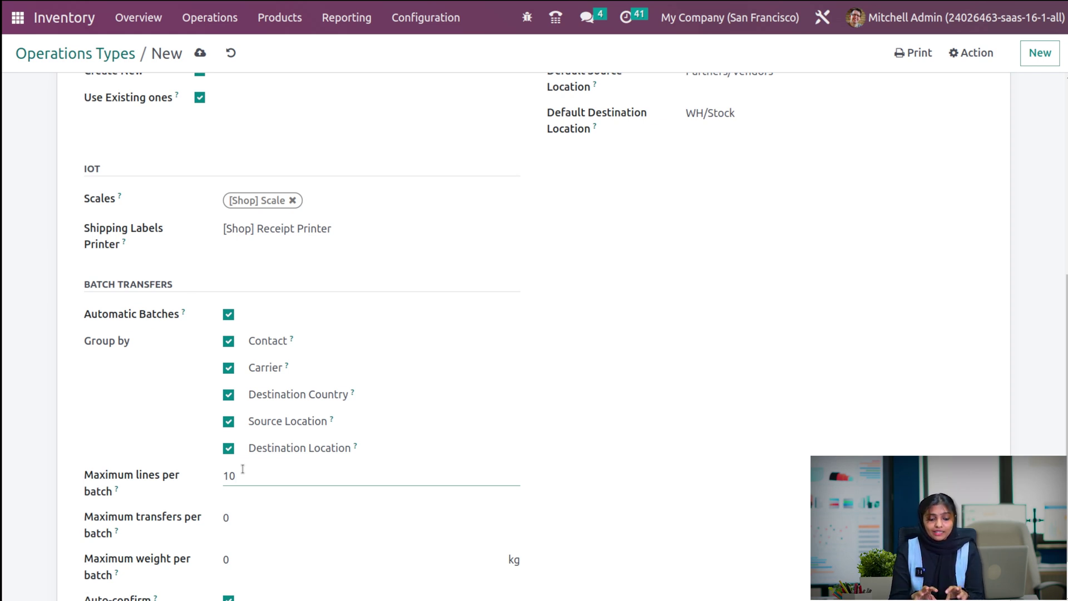
left_click(230, 516)
key("BackSpace")
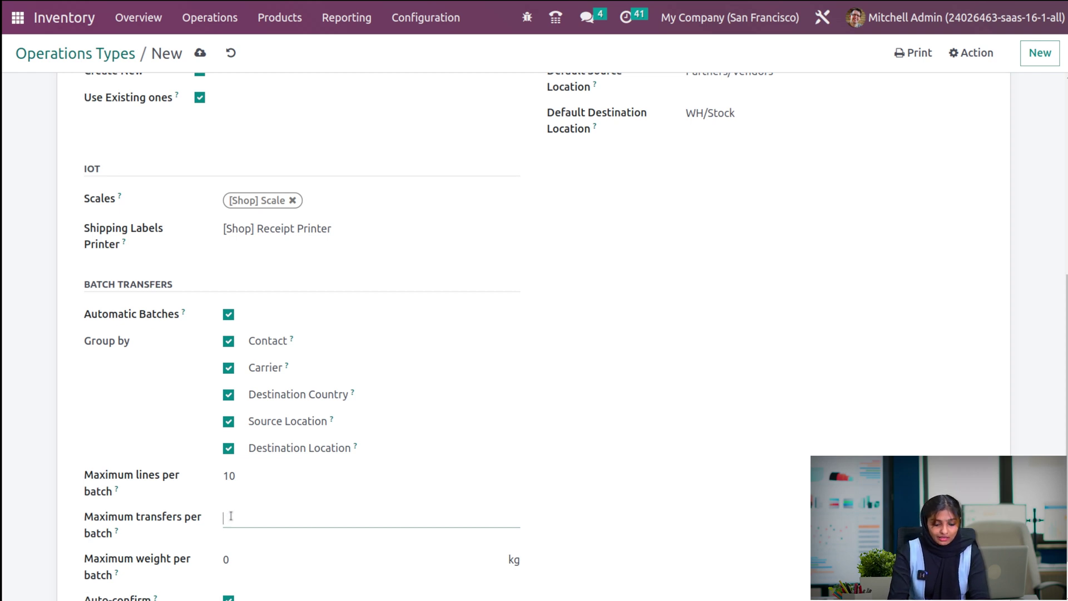
type("10")
left_click(247, 556)
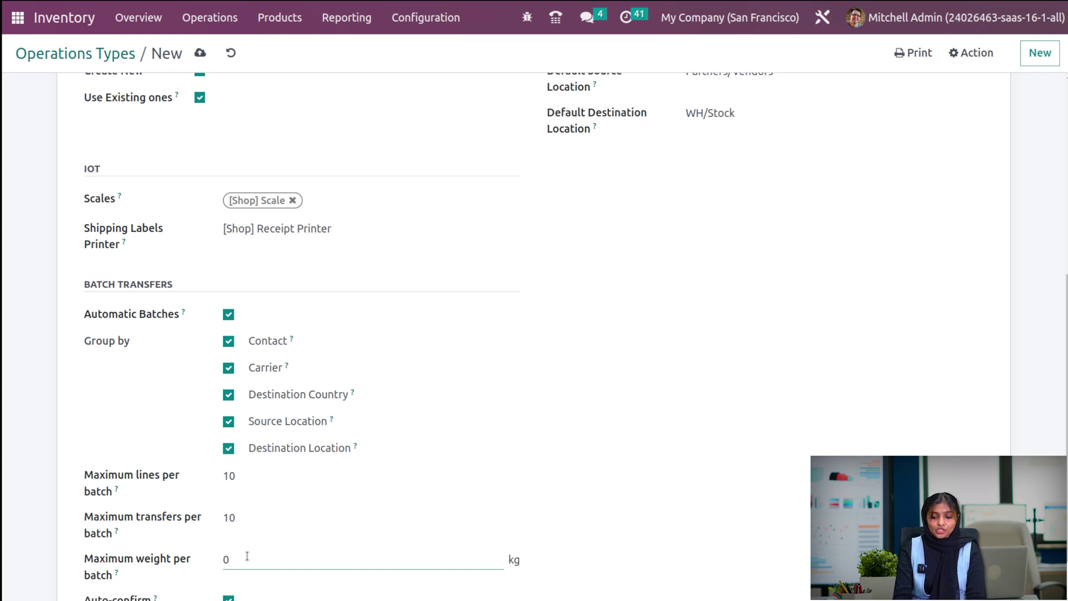
key("BackSpace")
type("100")
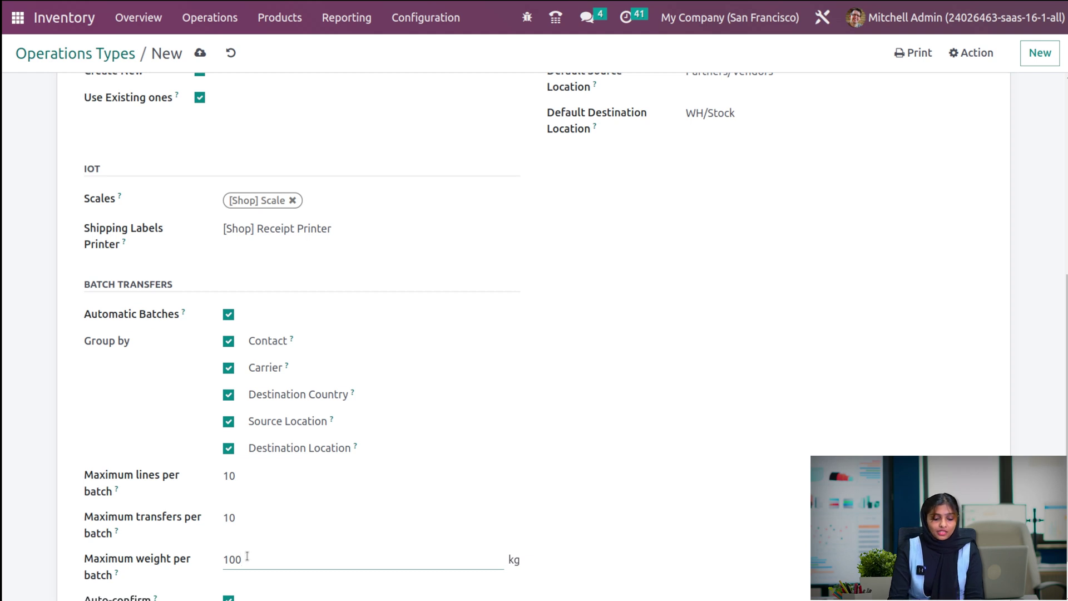
scroll(247, 556, "down", 2)
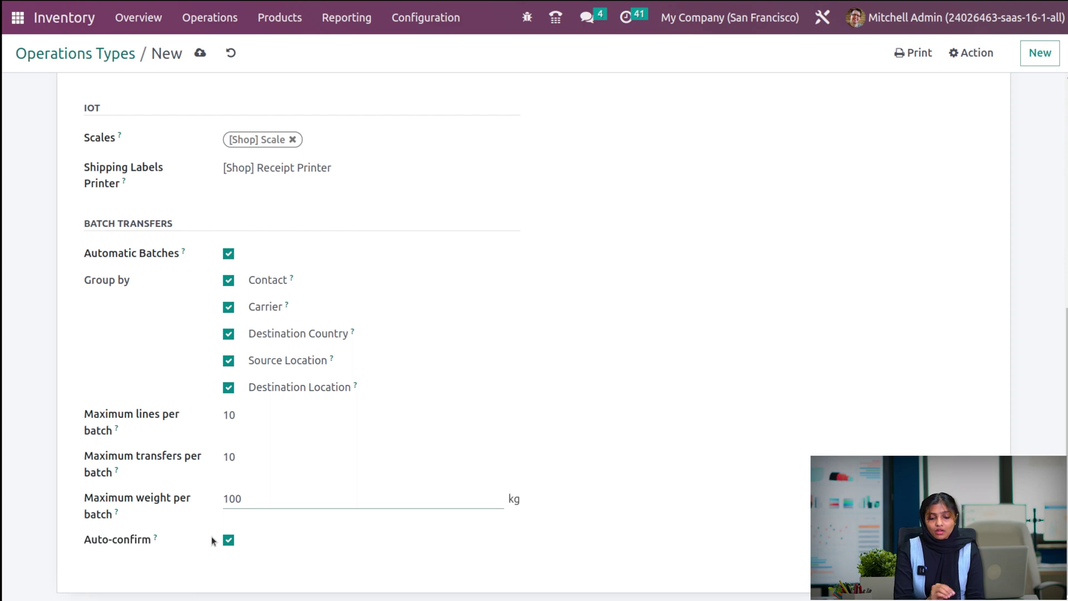
- Enable Show Detailed Operations and save the RECEPTION operation type
scroll(211, 537, "up", 5)
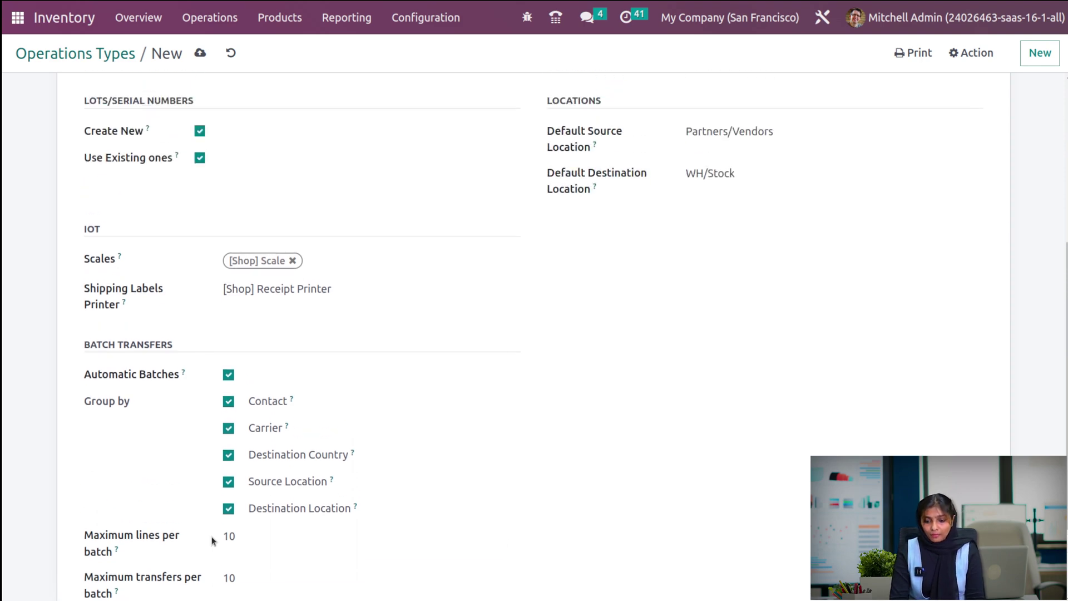
scroll(599, 272, "up", 3)
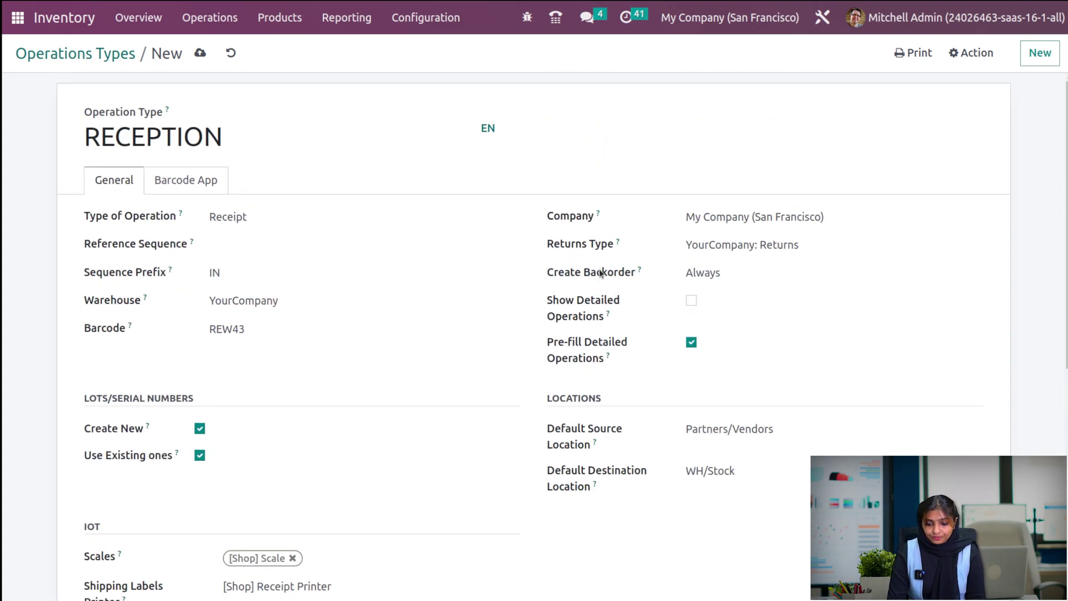
mouse_move(608, 314)
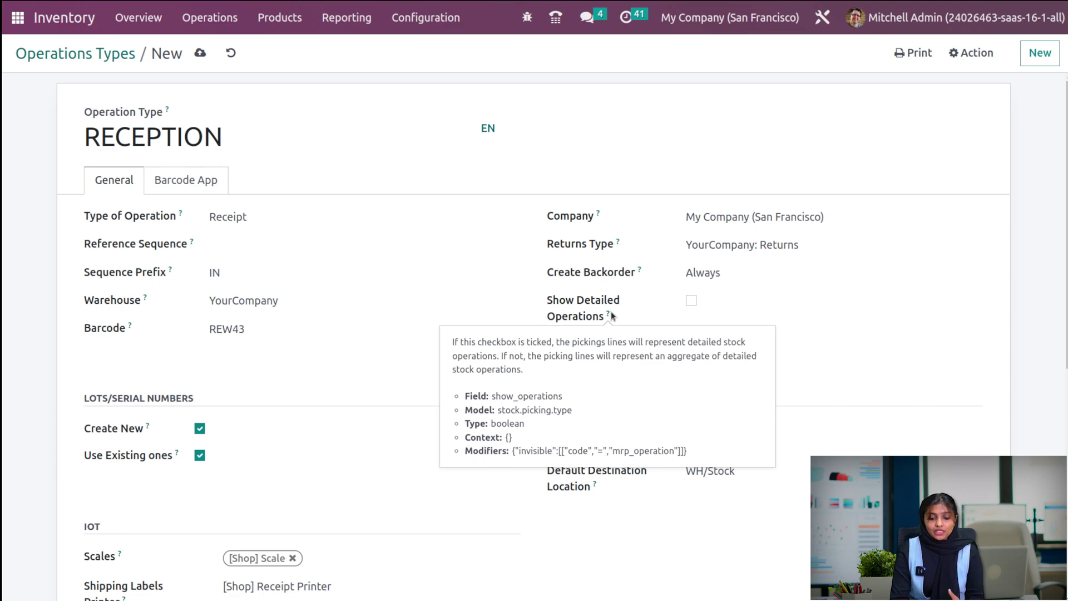
left_click(690, 301)
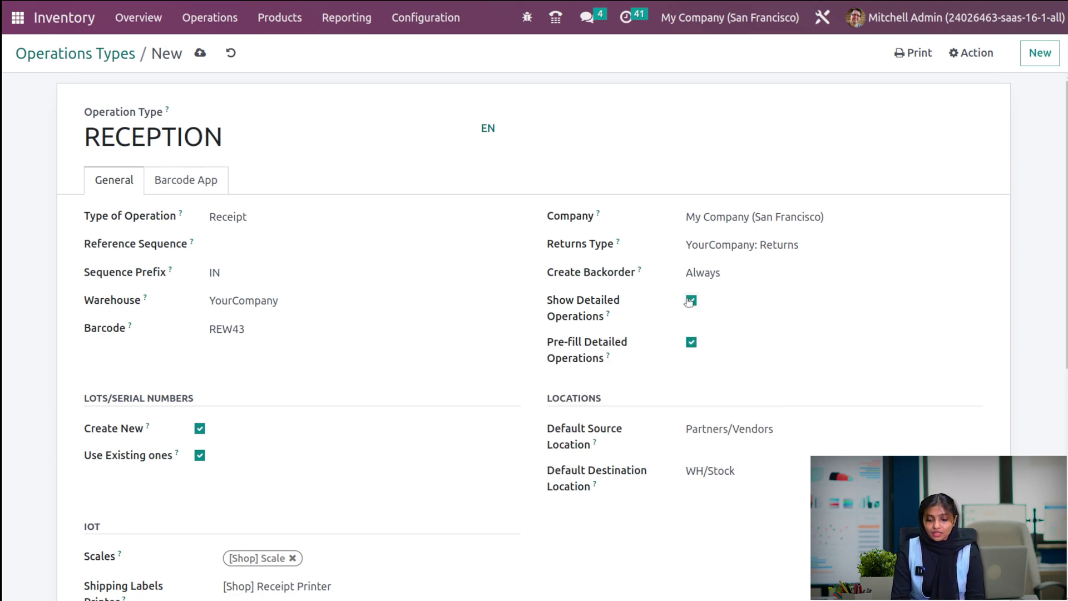
left_click(201, 54)
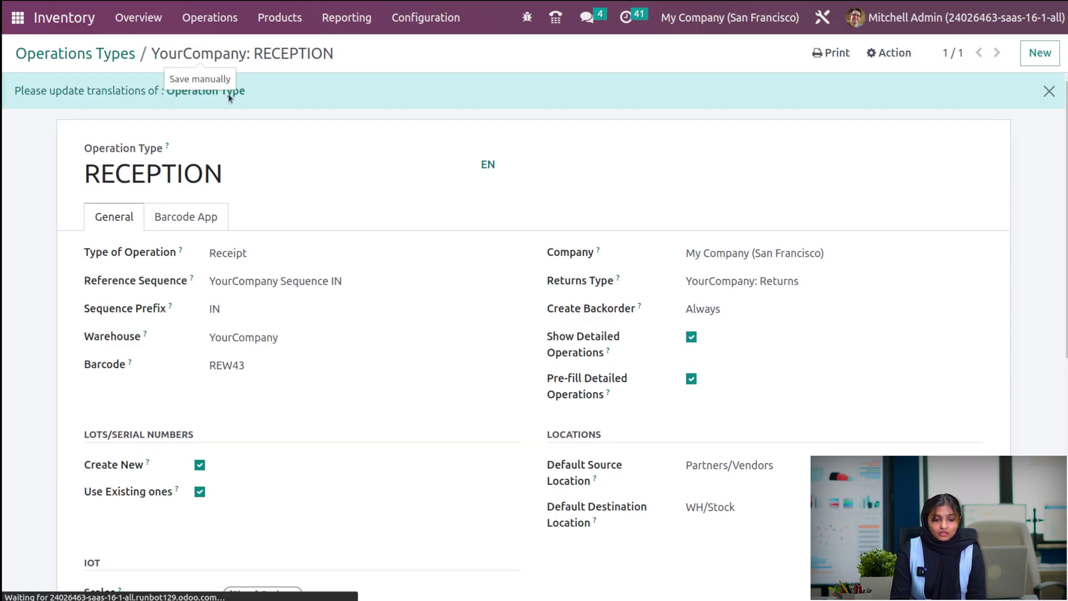
- Return to the list of operation types and start a new one named DELIVERY with Delivery as its type of operation
left_click(113, 54)
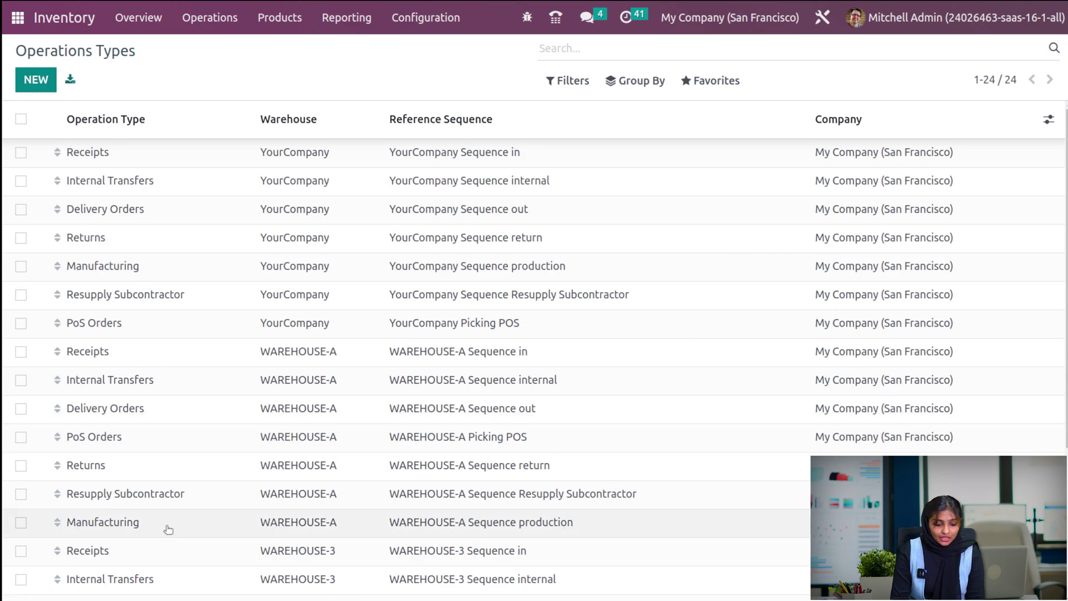
scroll(166, 529, "down", 3)
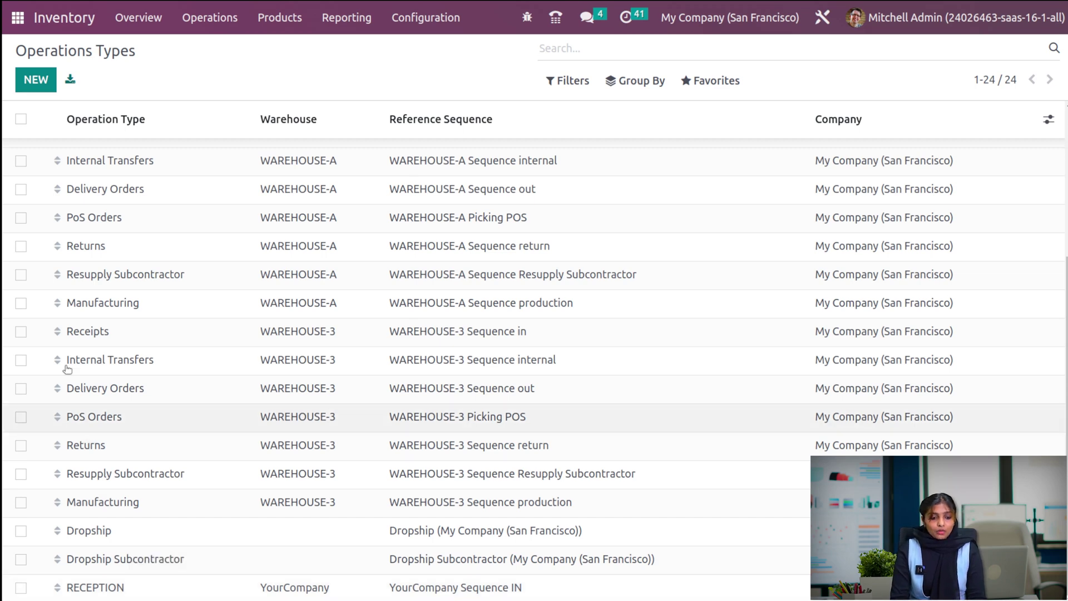
left_click(37, 81)
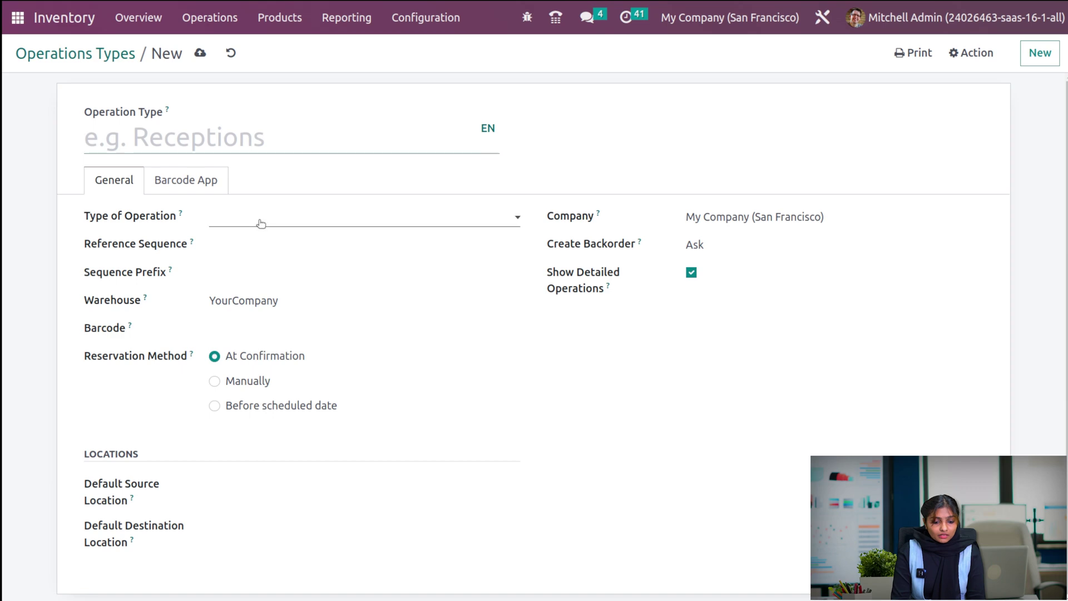
left_click(259, 221)
left_click(243, 255)
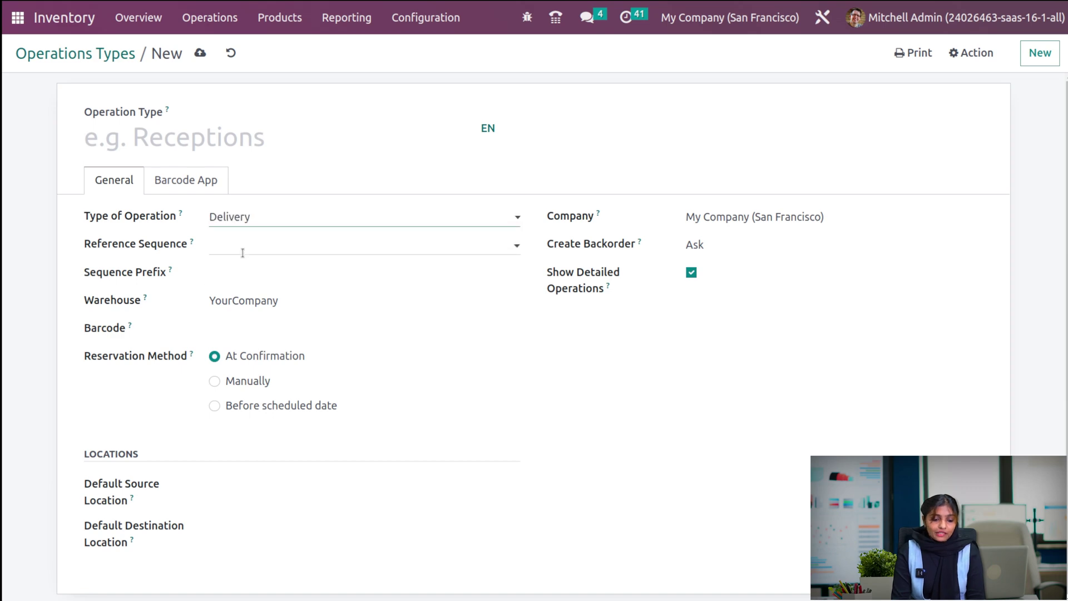
left_click(183, 138)
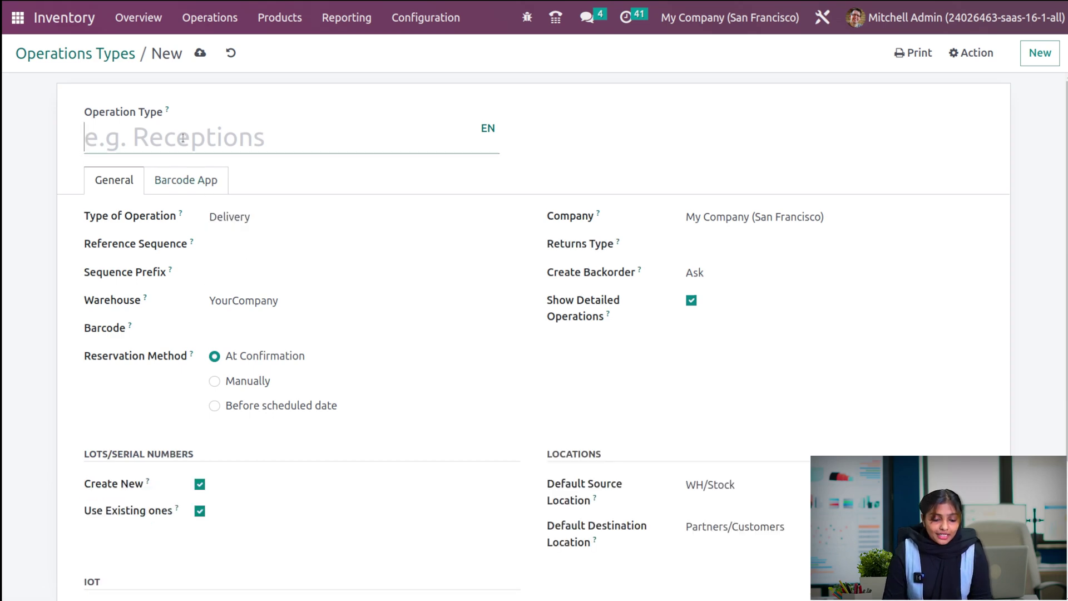
type("DE")
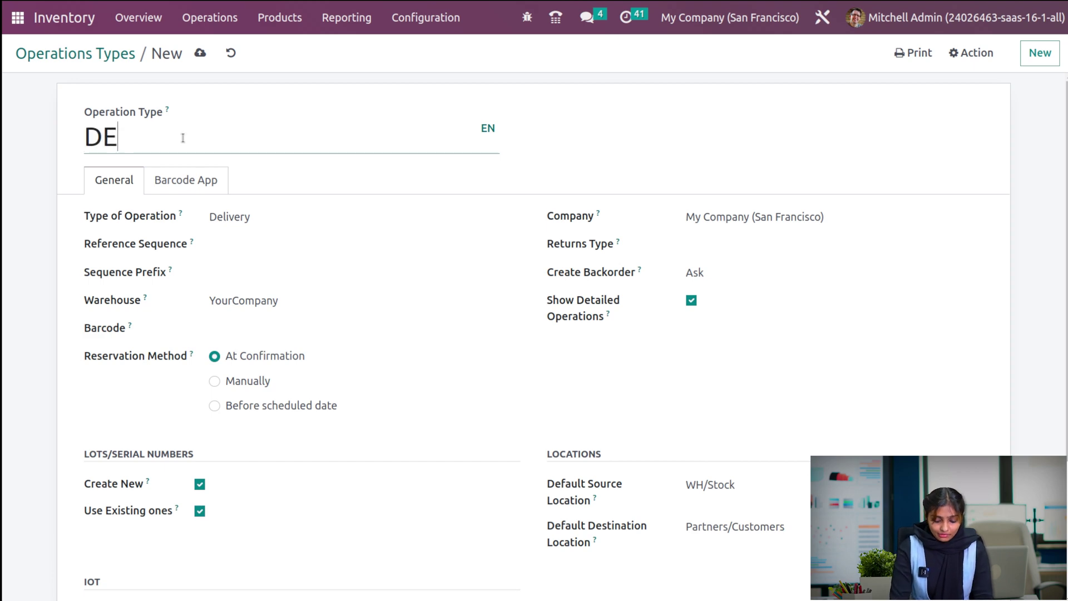
type("LIVE")
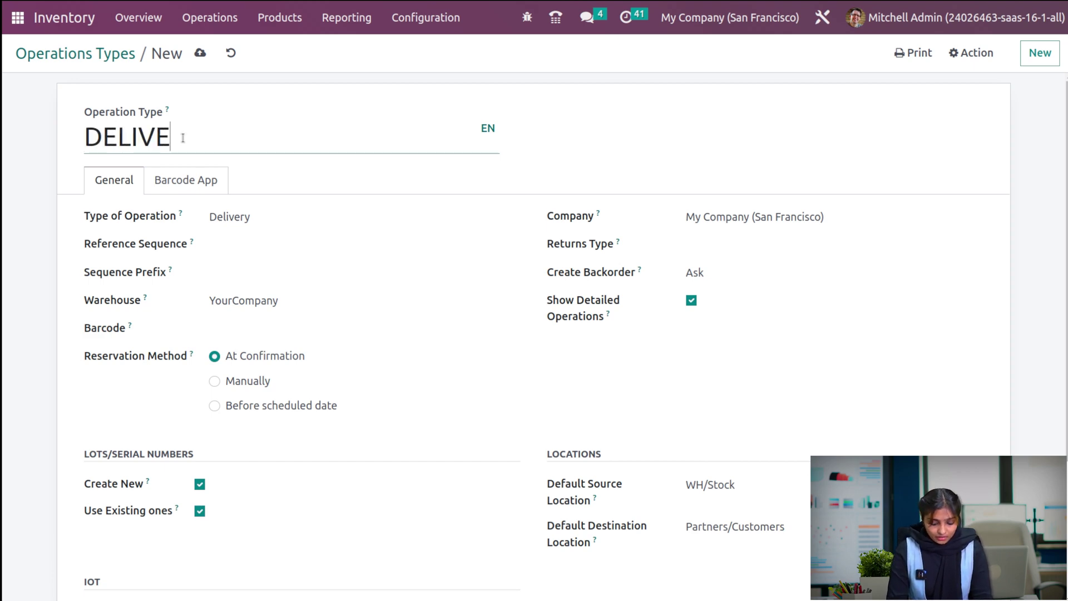
type("RY")
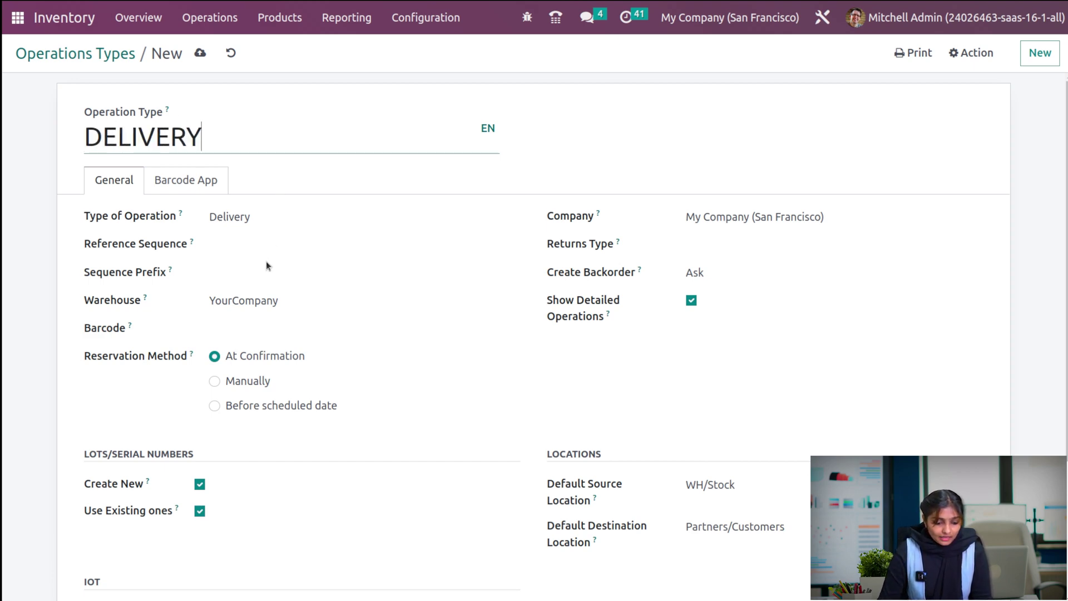
- Enter OUT as the sequence prefix and KJDHF as the barcode of the DELIVERY operation type
left_click(246, 272)
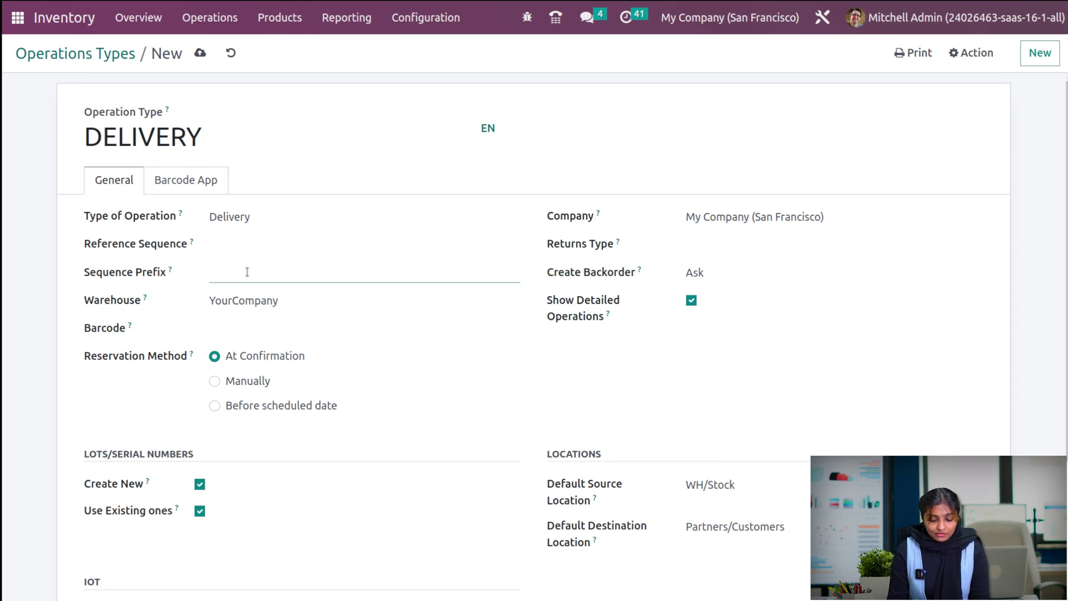
type("O")
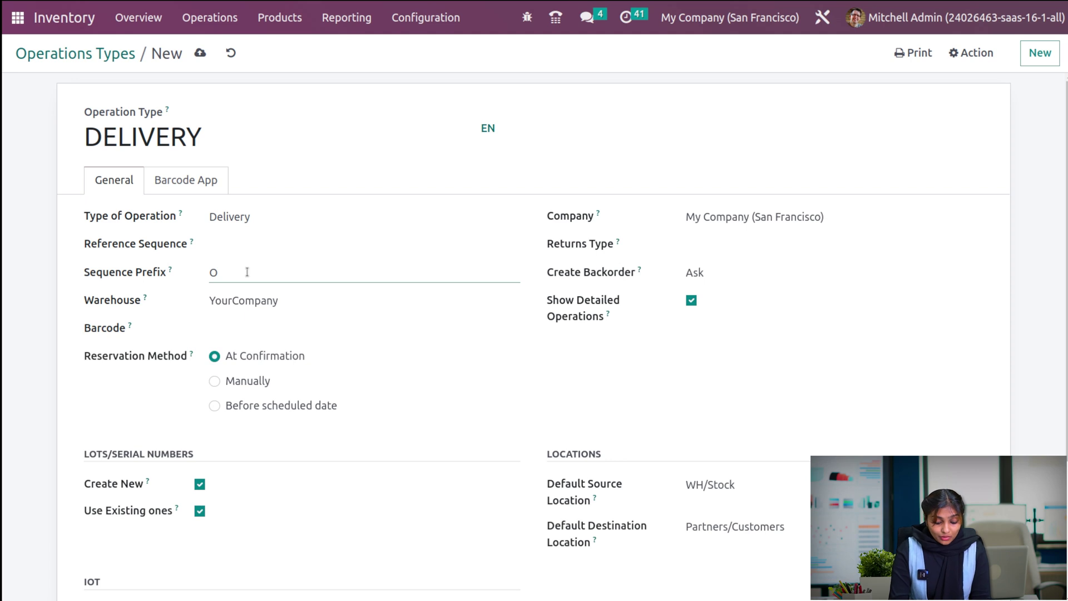
type("UT")
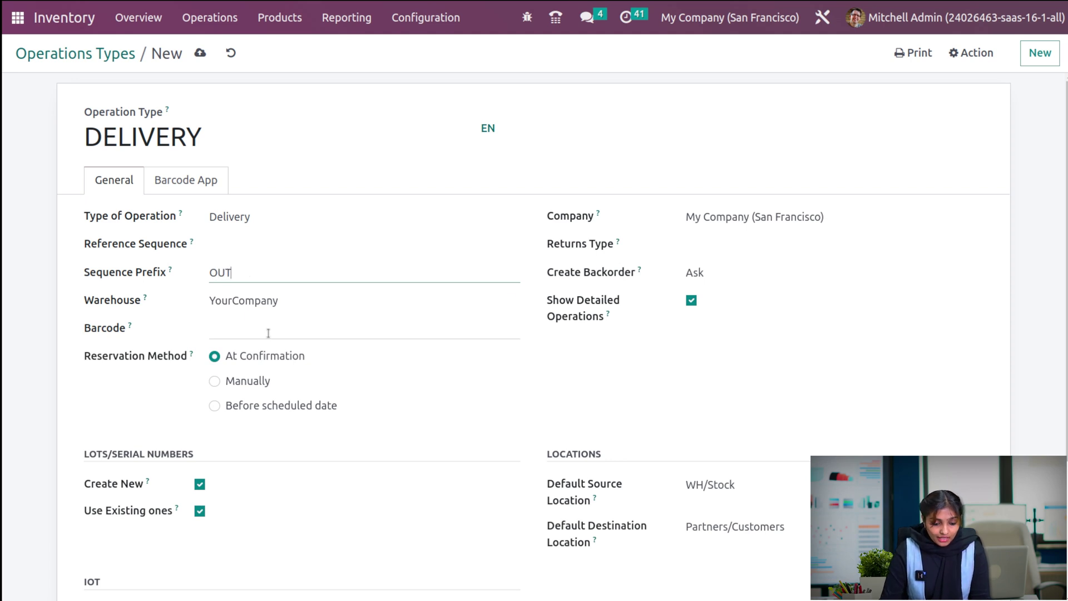
left_click(268, 334)
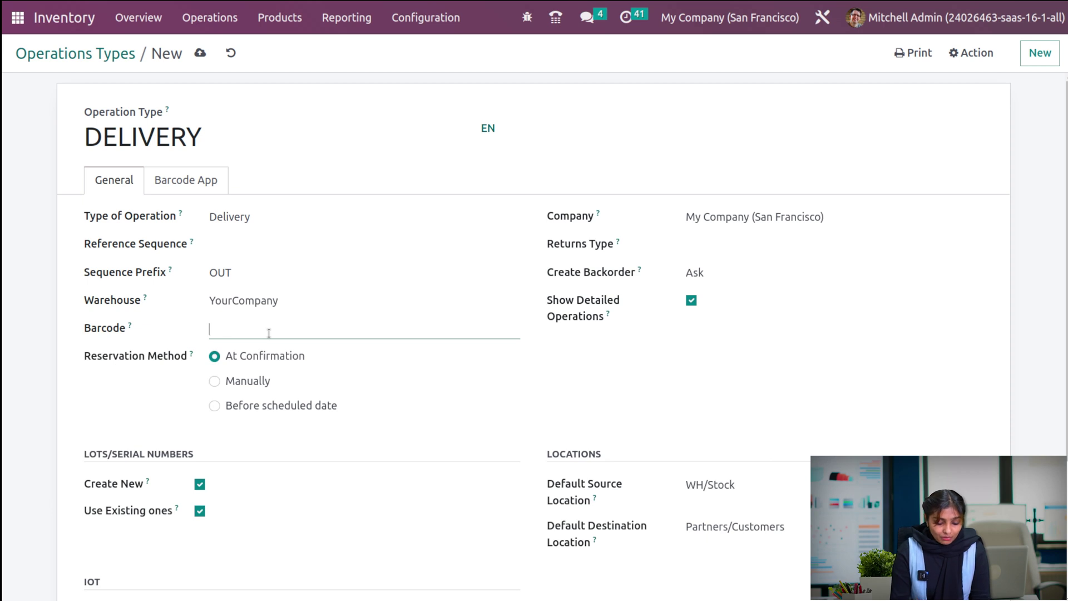
type("KJDHF")
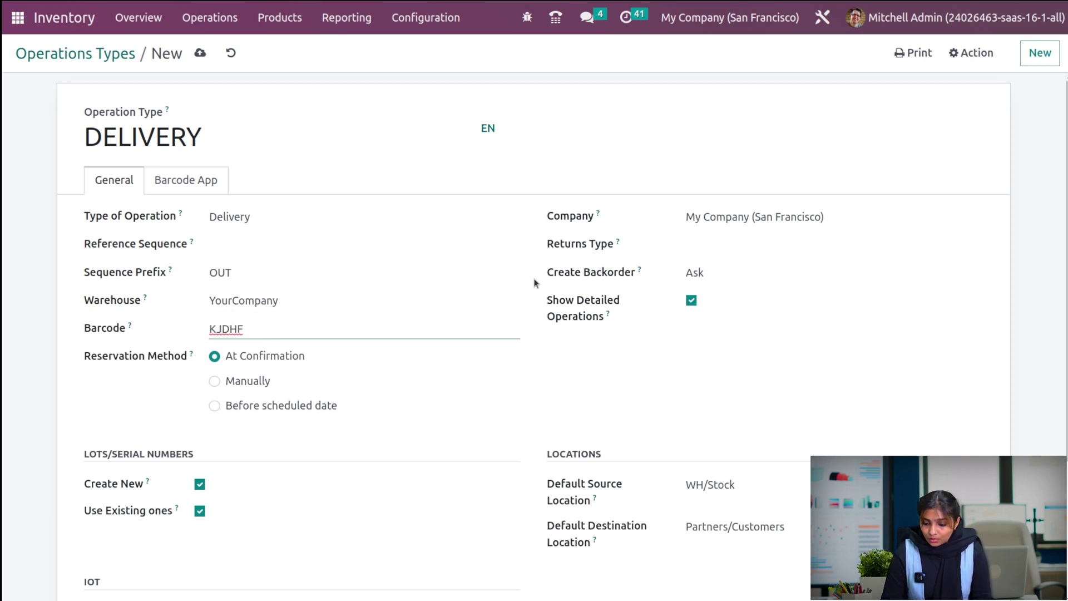
- Set the returns type of the DELIVERY operation type to YourCompany: Delivery Orders
left_click(761, 240)
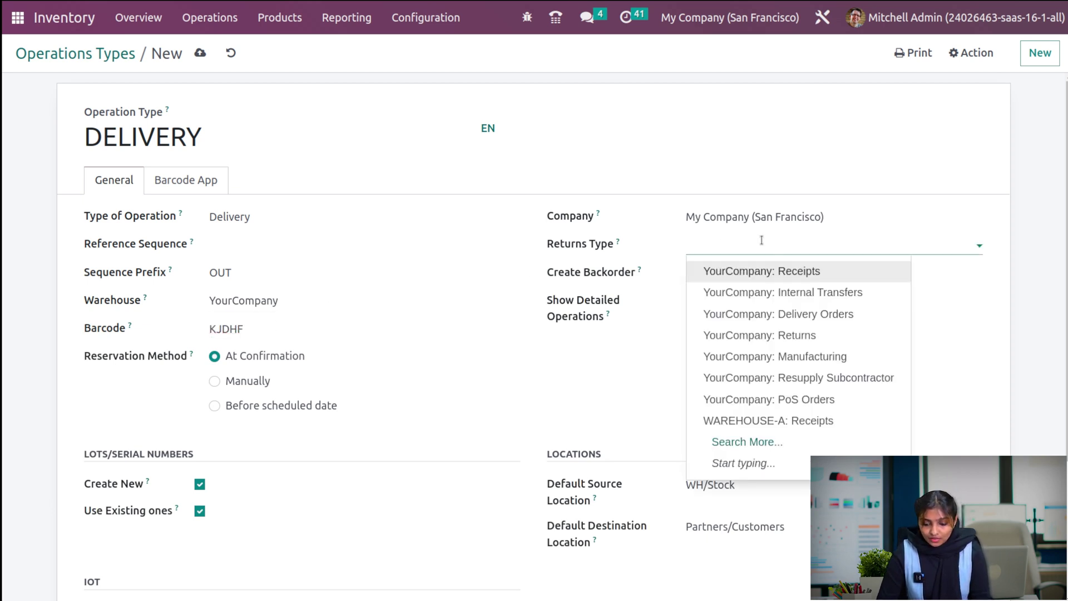
left_click(735, 440)
scroll(595, 391, "down", 5)
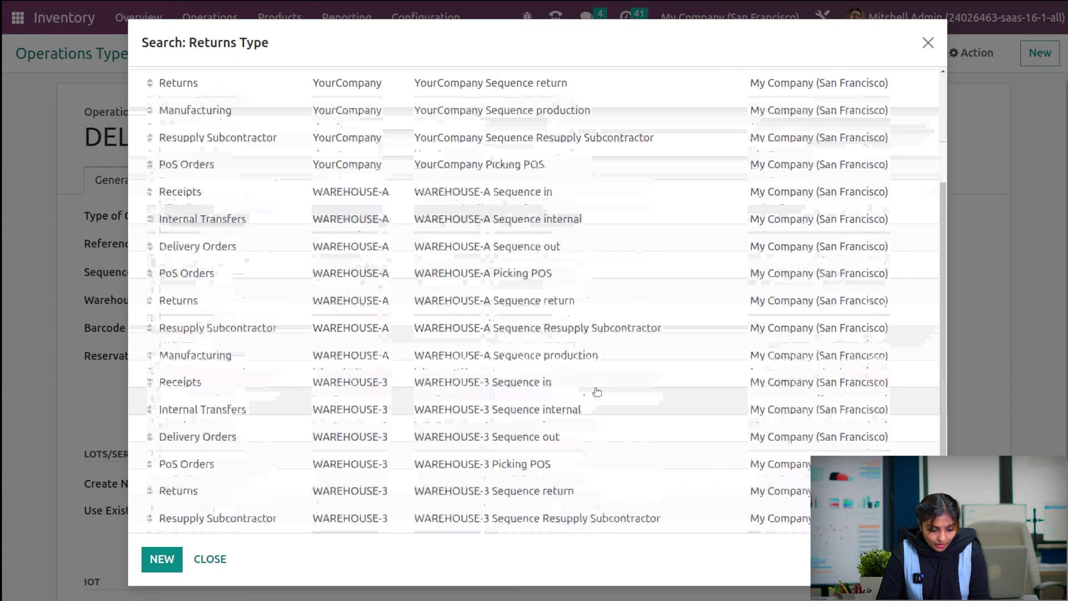
scroll(596, 392, "up", 6)
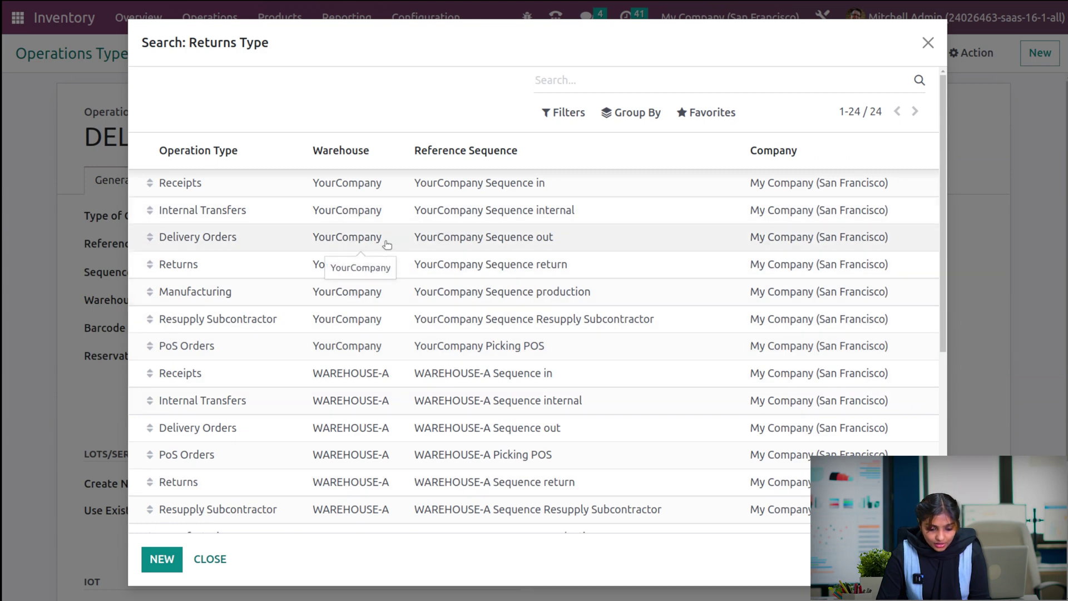
left_click(631, 240)
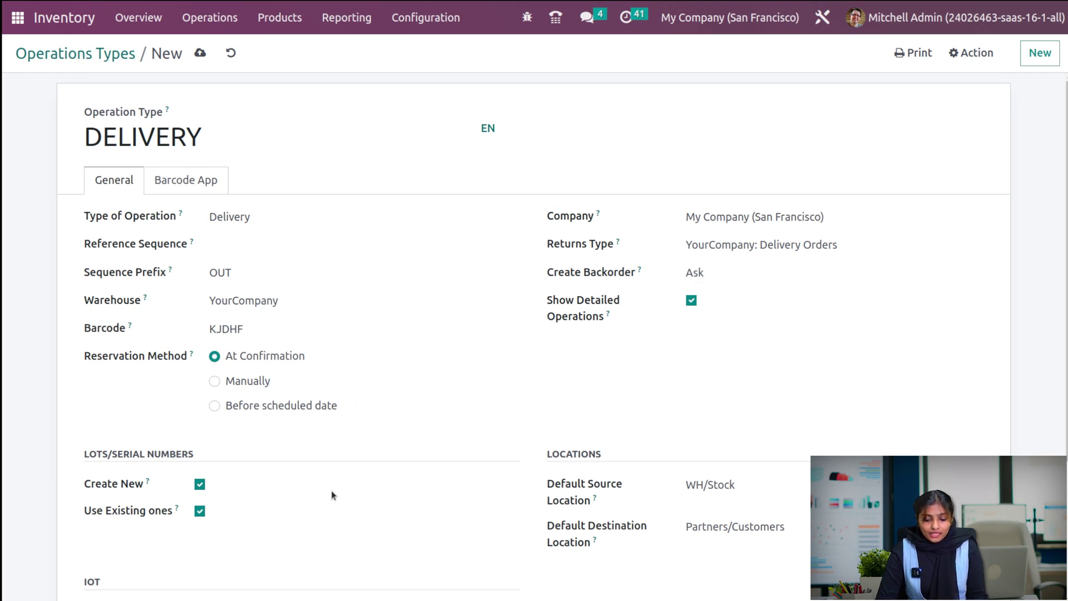
- Enable Automatic Batches for the DELIVERY operation type
scroll(332, 490, "down", 4)
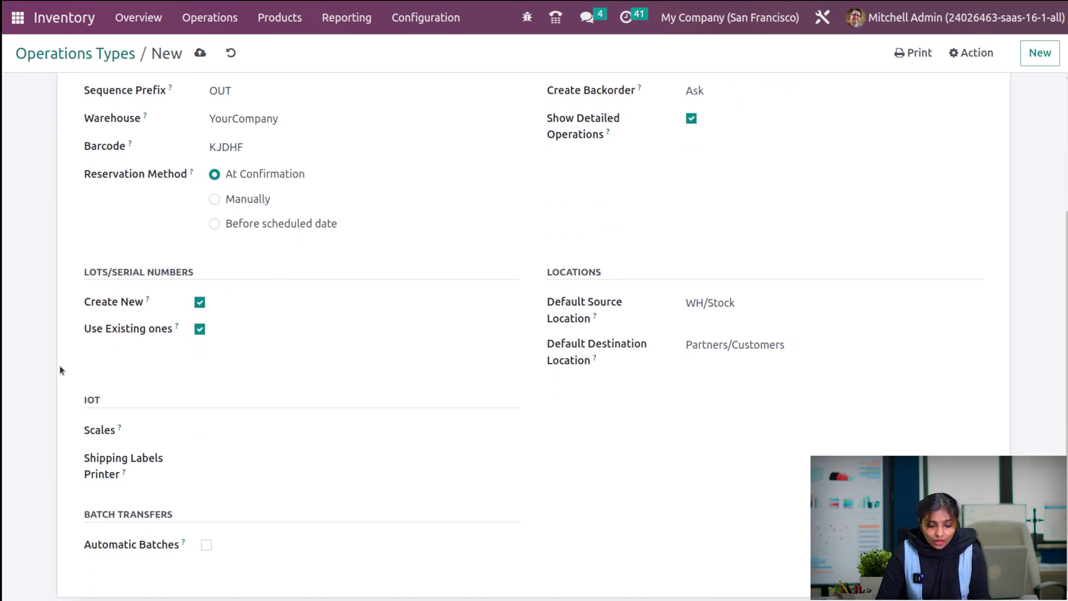
scroll(236, 491, "down", 1)
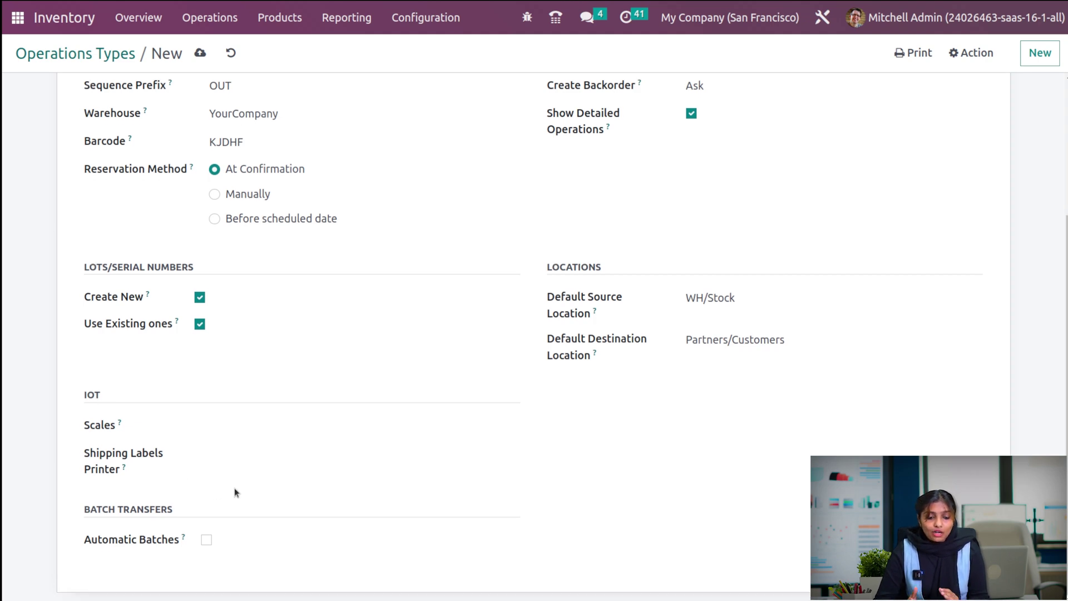
scroll(234, 492, "up", 3)
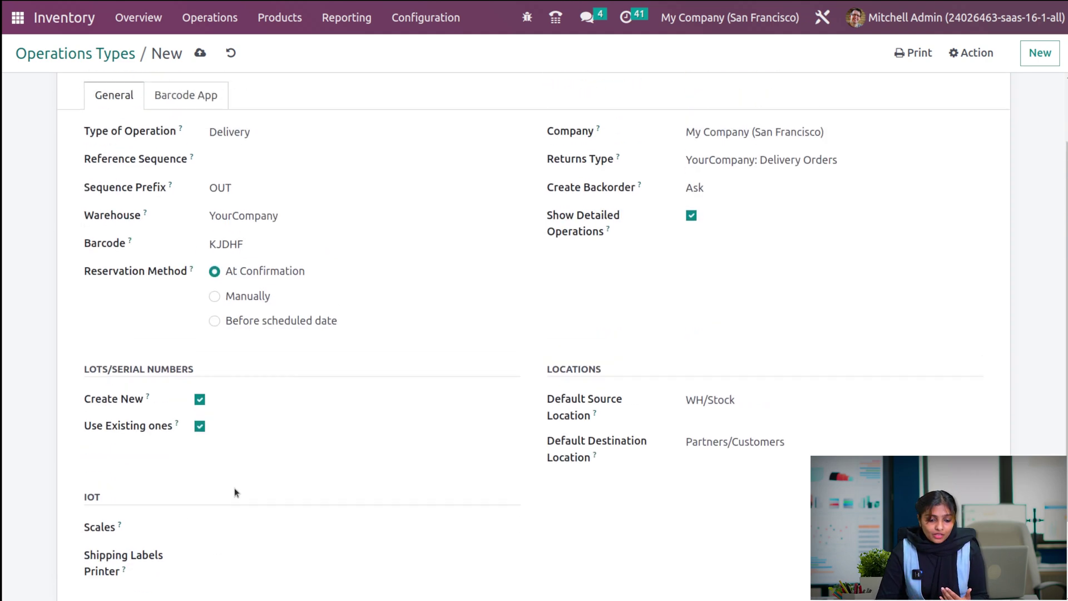
left_click(282, 196)
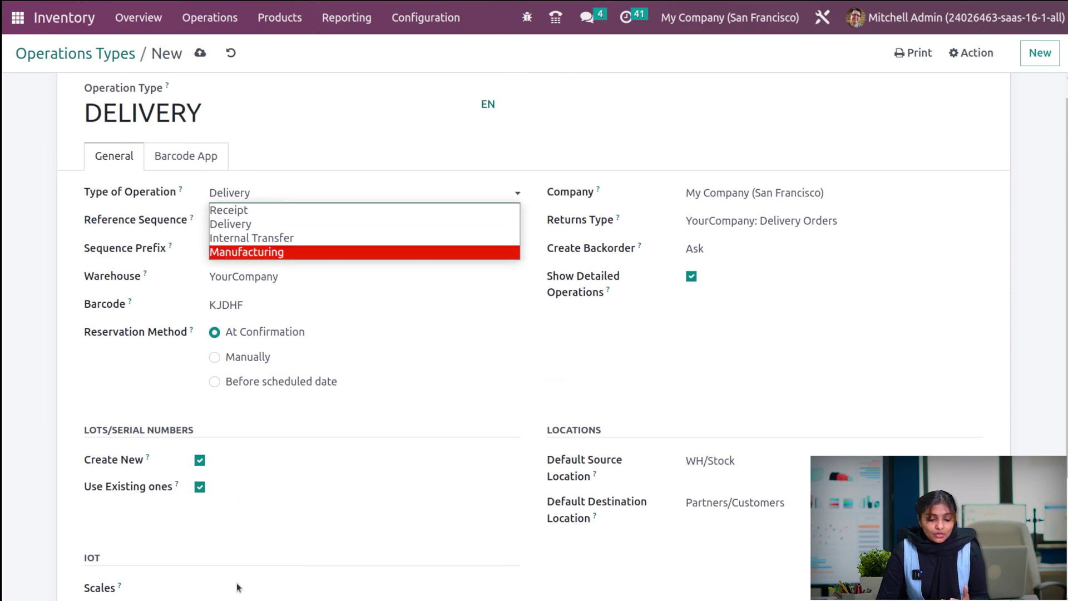
scroll(237, 587, "down", 2)
scroll(239, 586, "down", 2)
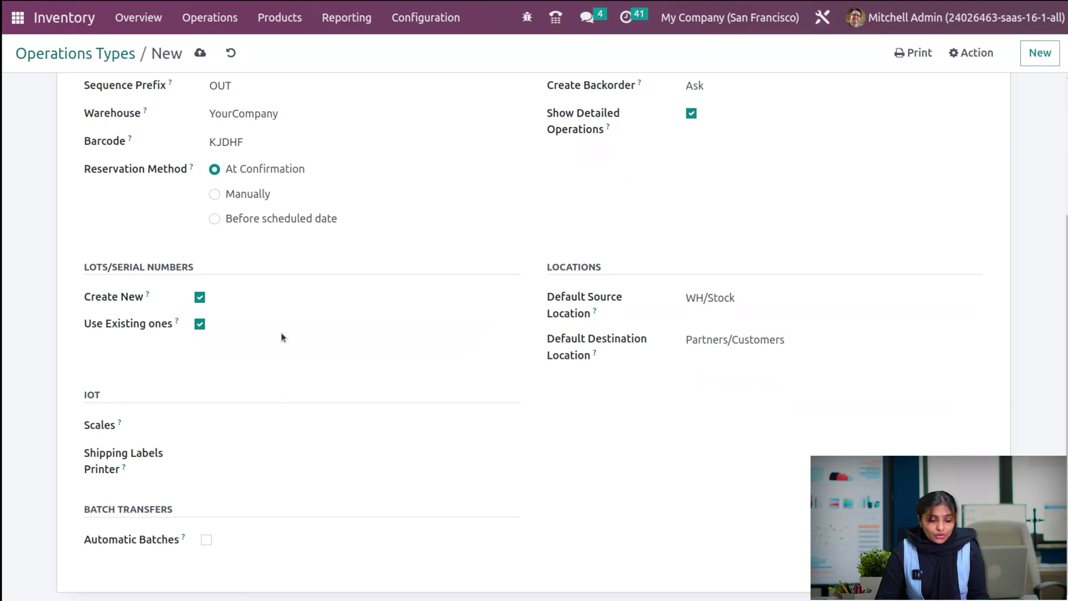
left_click(207, 539)
scroll(301, 478, "down", 5)
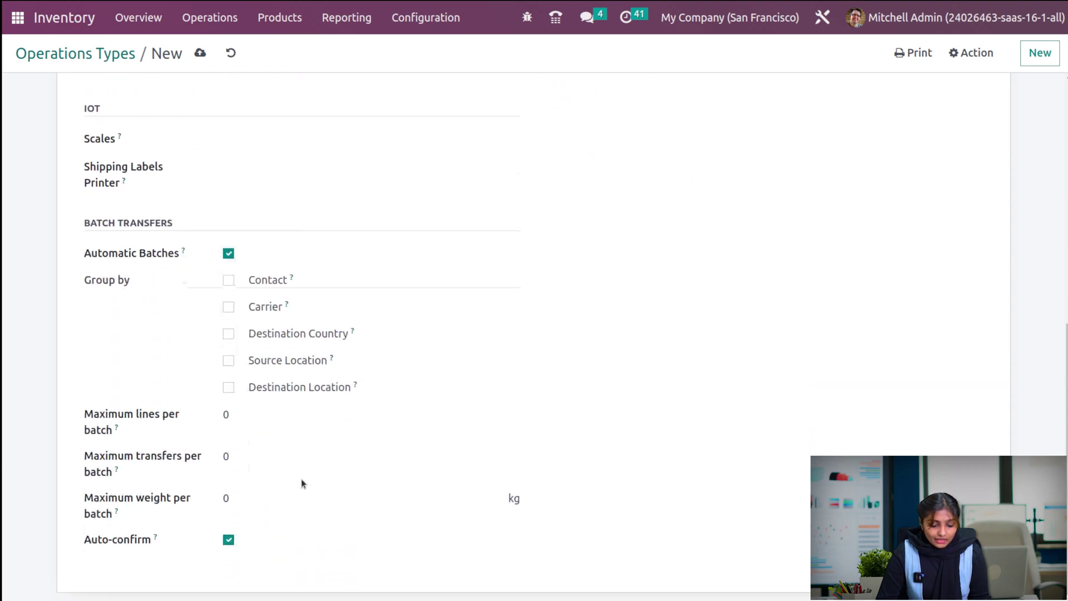
- Try to save the DELIVERY operation type without any batch grouping option selected
scroll(301, 478, "up", 3)
scroll(301, 479, "up", 4)
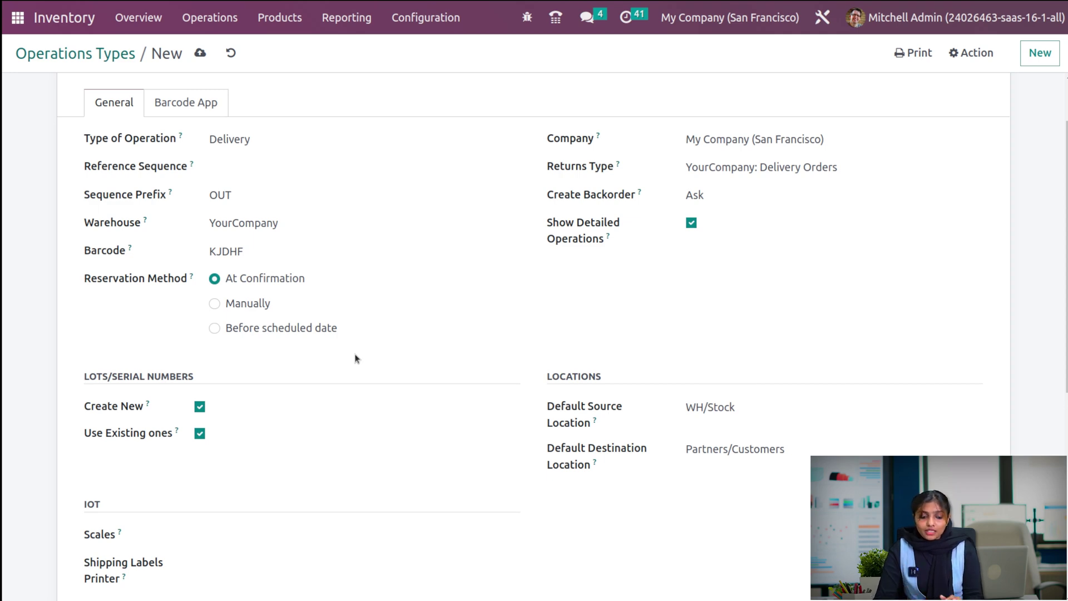
left_click(199, 53)
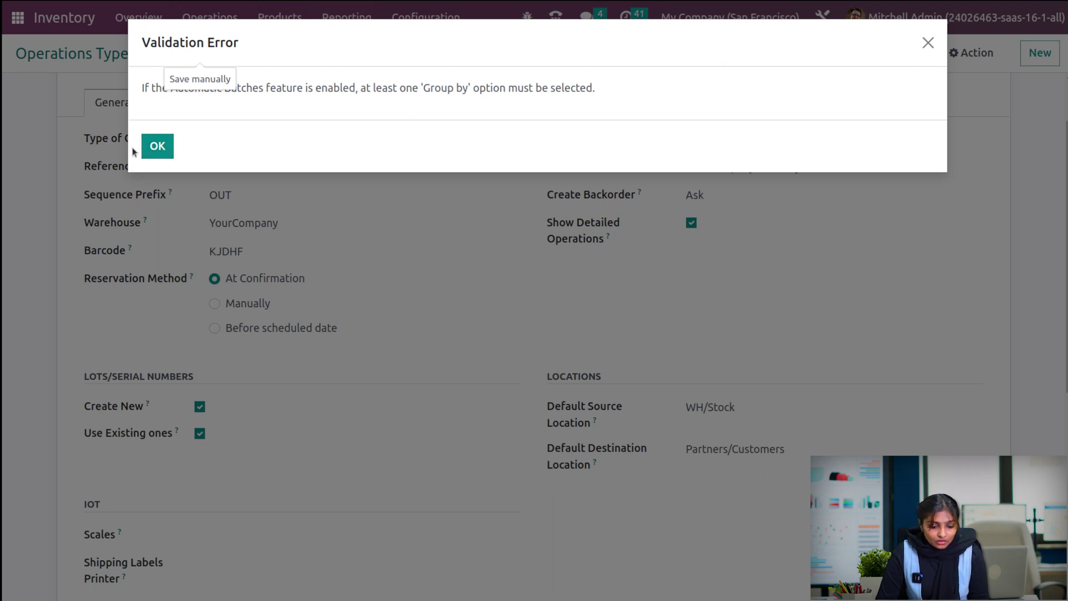
left_click(157, 147)
- Group the automatic batches by Contact, Carrier, Destination Country, Source Location and Destination Location
scroll(261, 515, "down", 5)
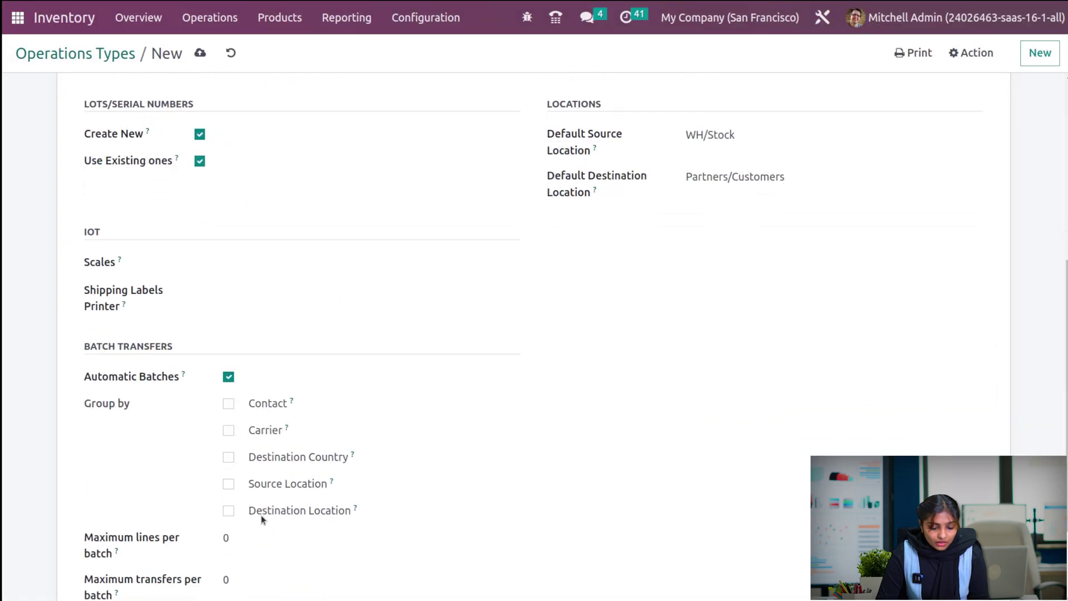
left_click(229, 403)
left_click(228, 430)
left_click(228, 458)
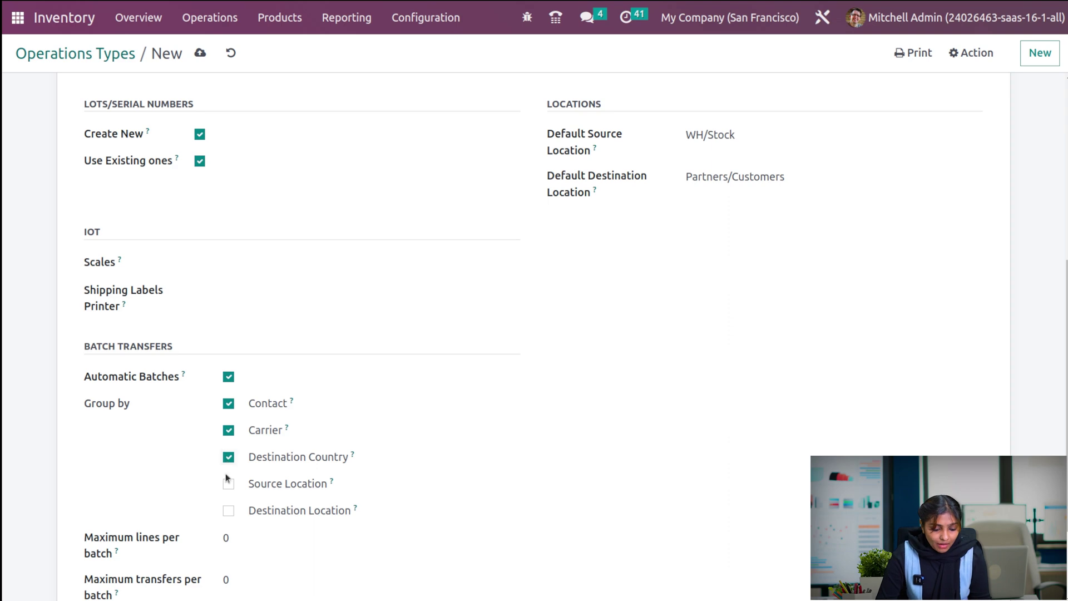
left_click(228, 513)
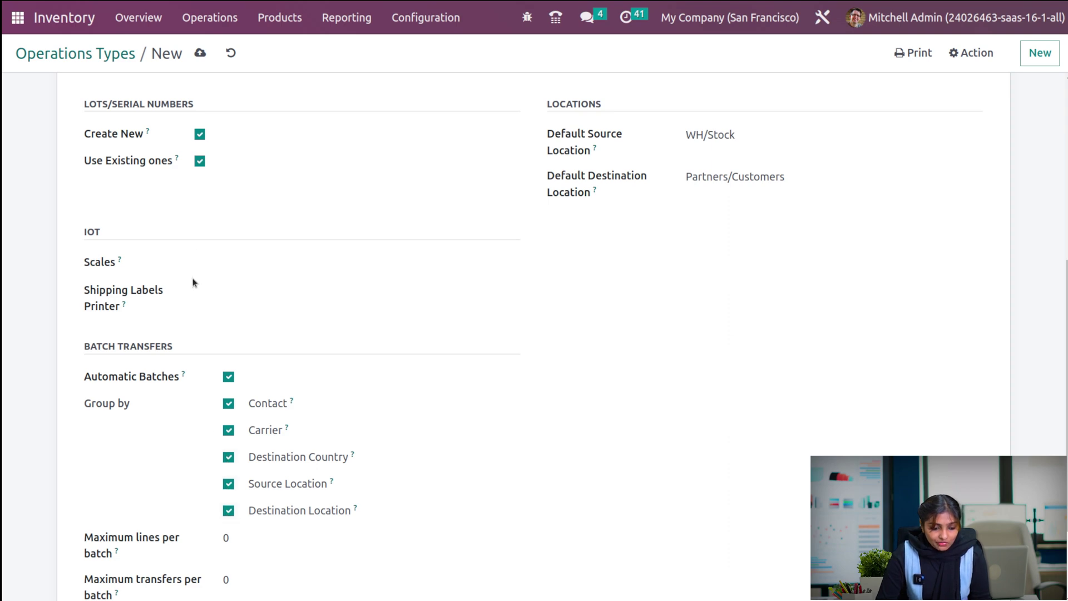
- Save the DELIVERY operation type and return to the list of operation types
left_click(199, 53)
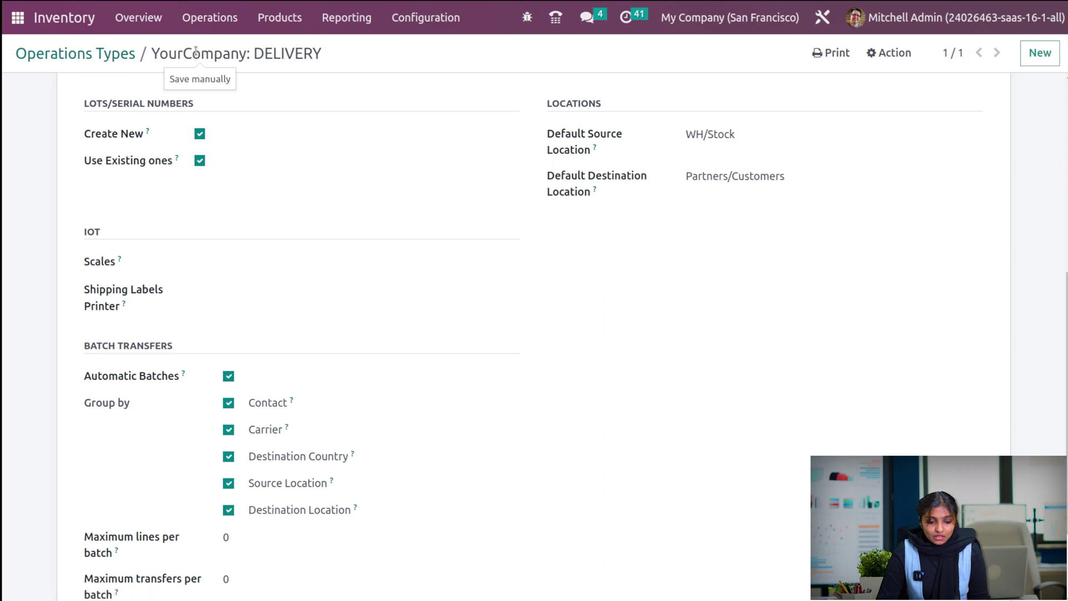
left_click(80, 54)
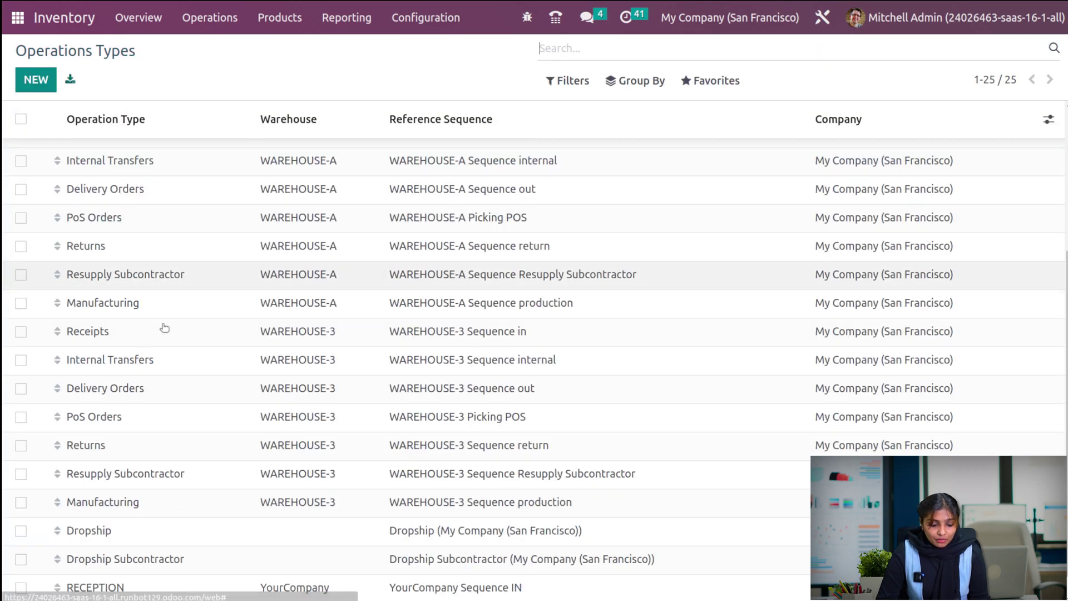
scroll(172, 468, "down", 1)
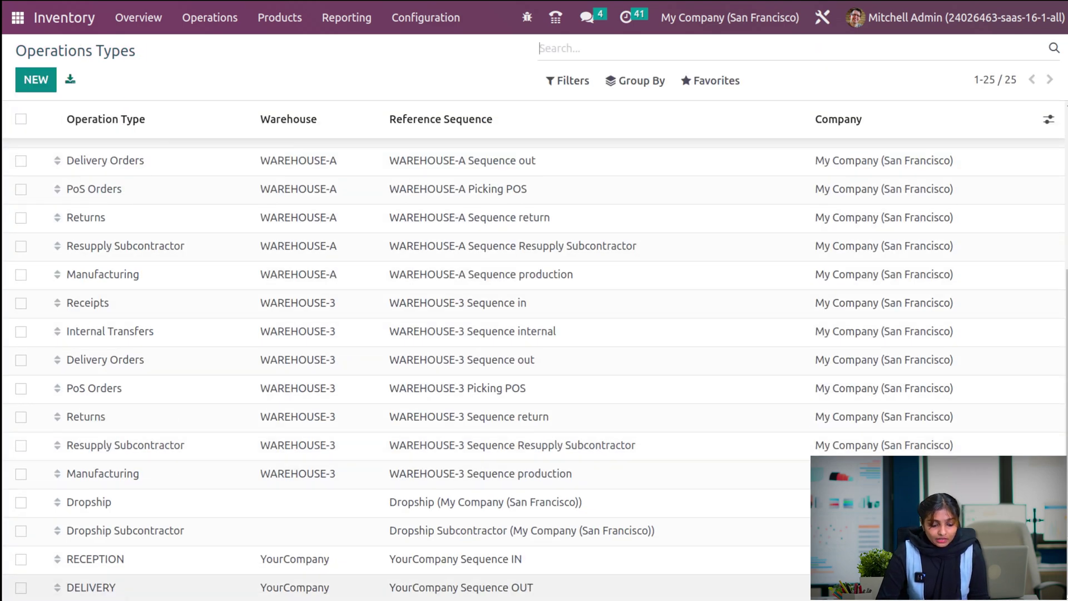
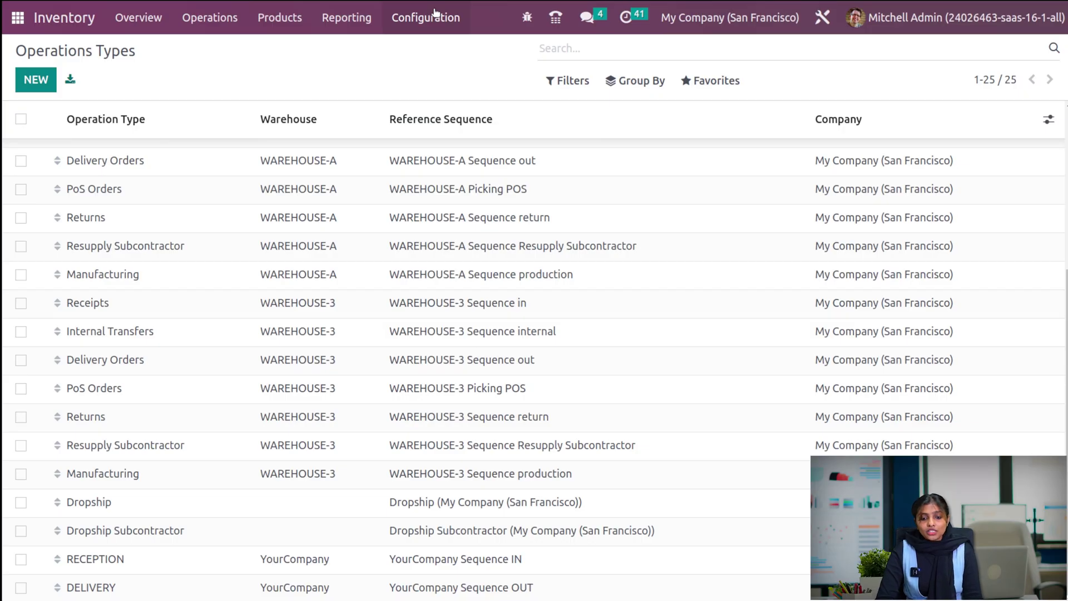
- Review the Lots & Serial Numbers option in the Traceability section of the Inventory settings and save the settings
left_click(434, 13)
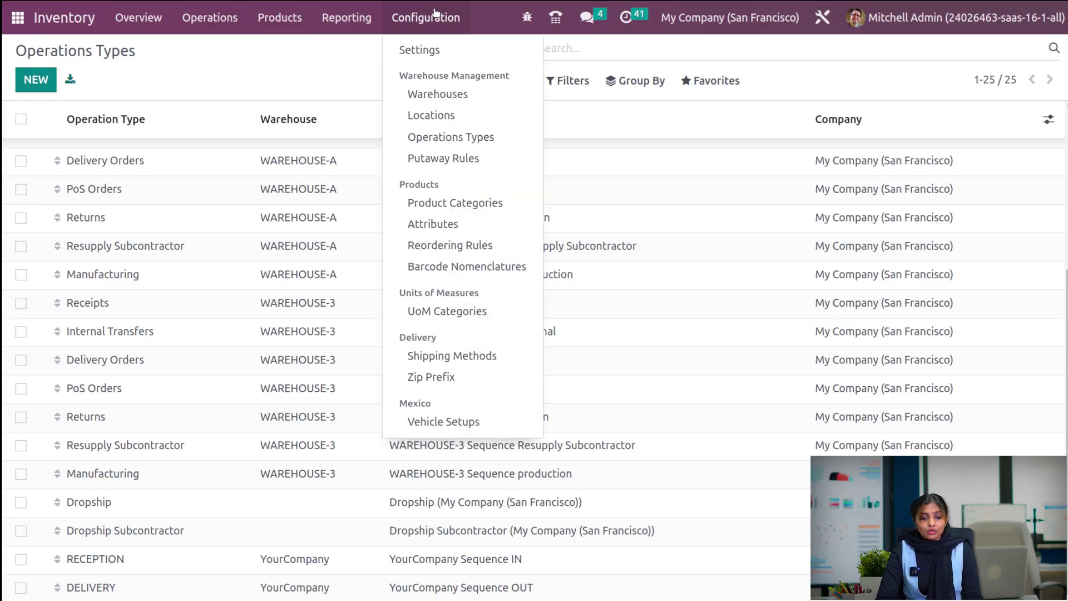
left_click(417, 53)
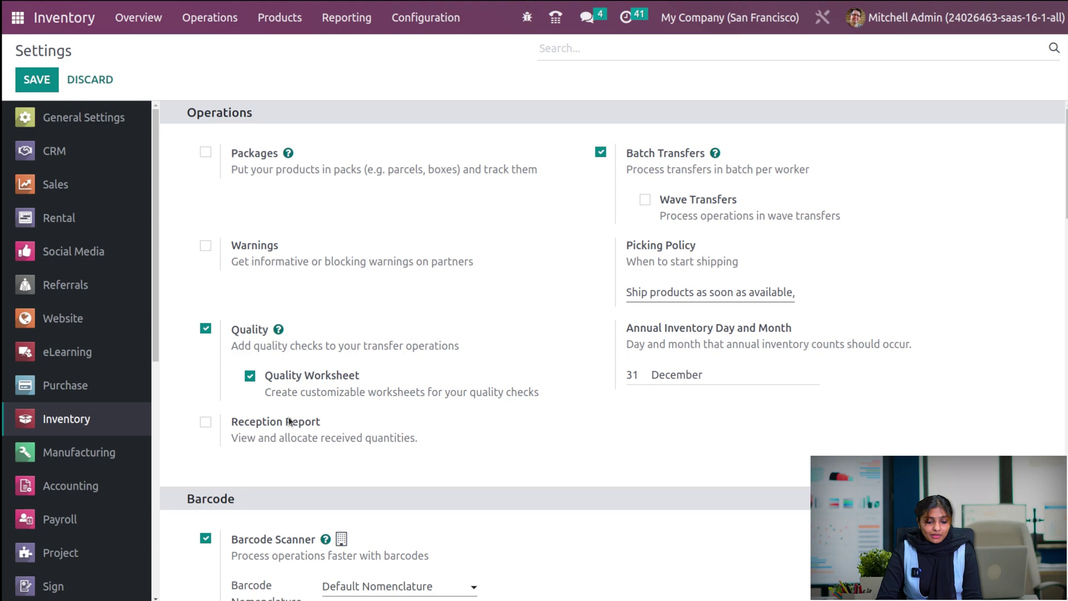
scroll(289, 420, "down", 10)
scroll(288, 416, "down", 8)
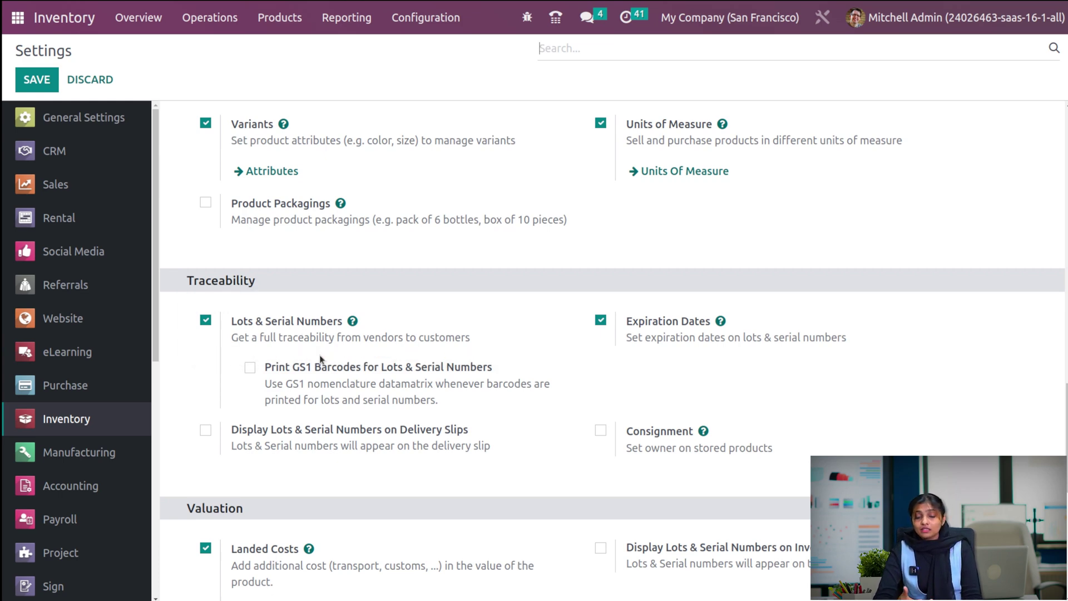
left_click(39, 72)
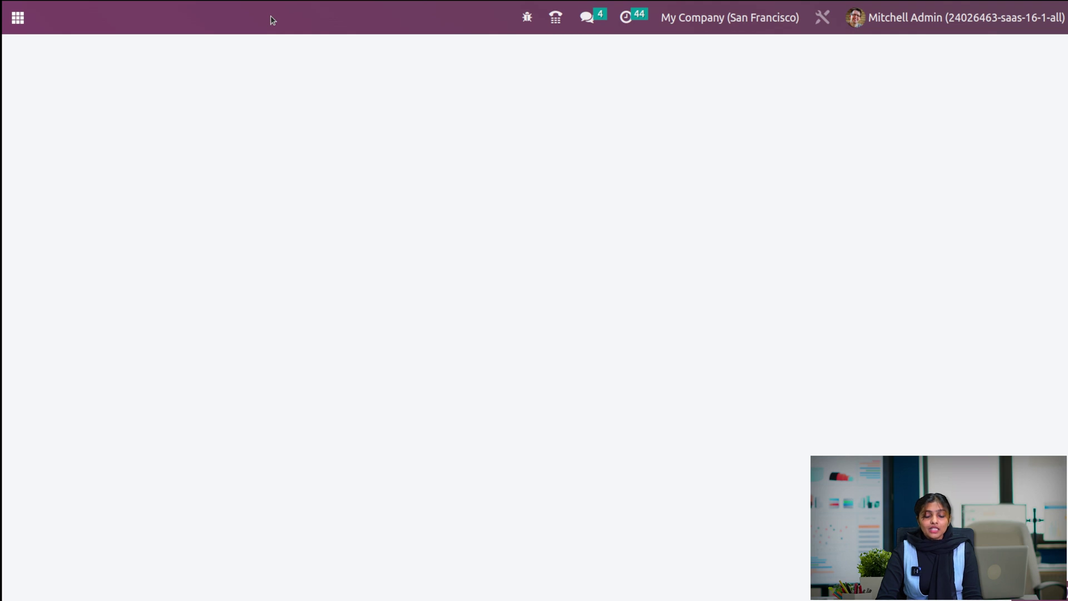
- Create a new lot/serial number record with the number 0000100
left_click(278, 16)
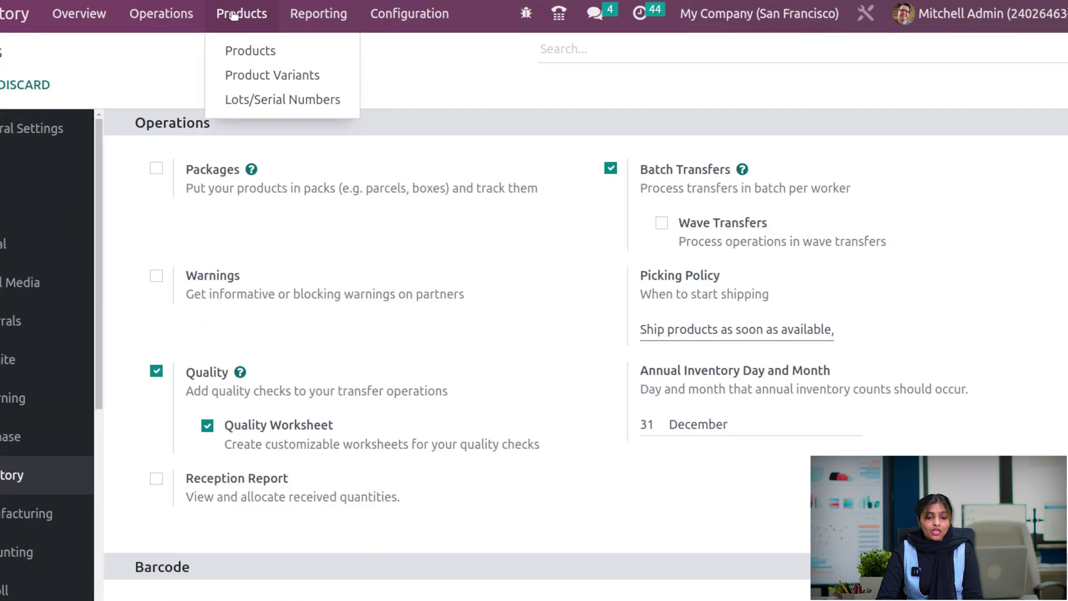
left_click(248, 105)
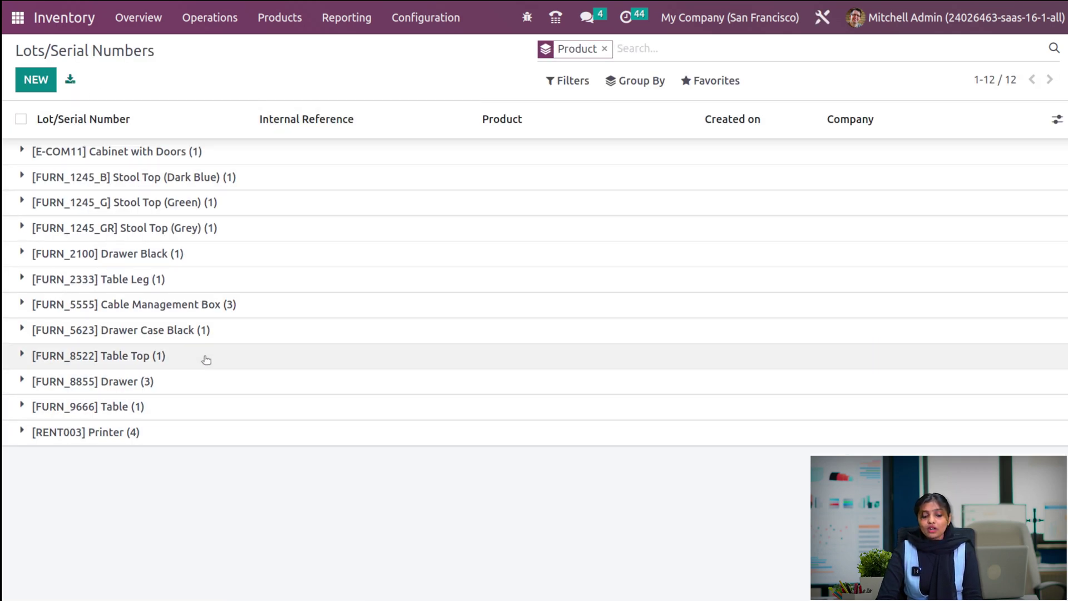
left_click(31, 69)
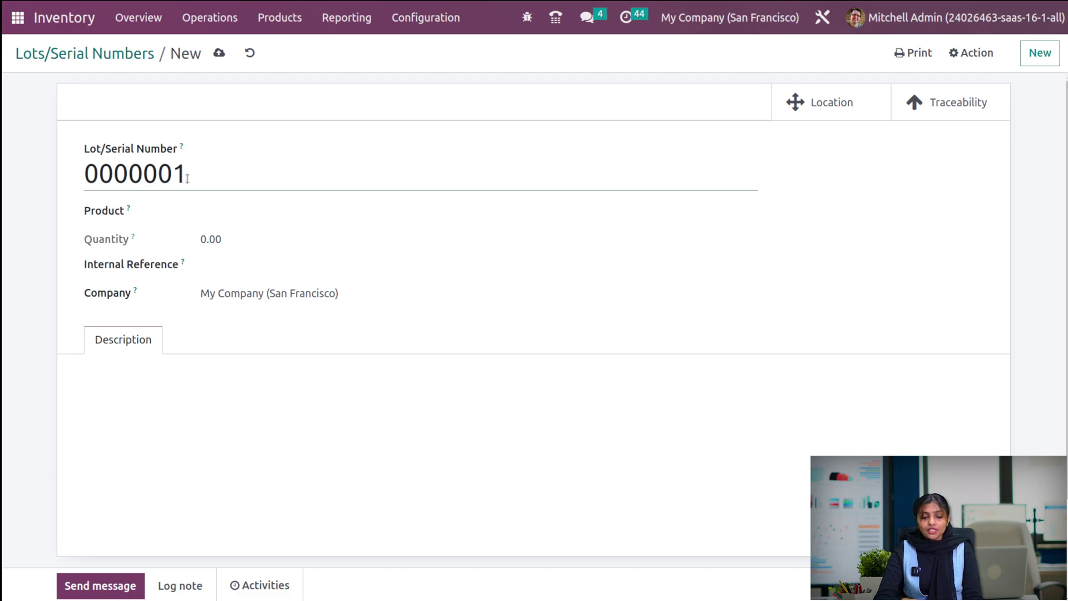
key("BackSpace")
key("BackSpace")
key("BackSpace")
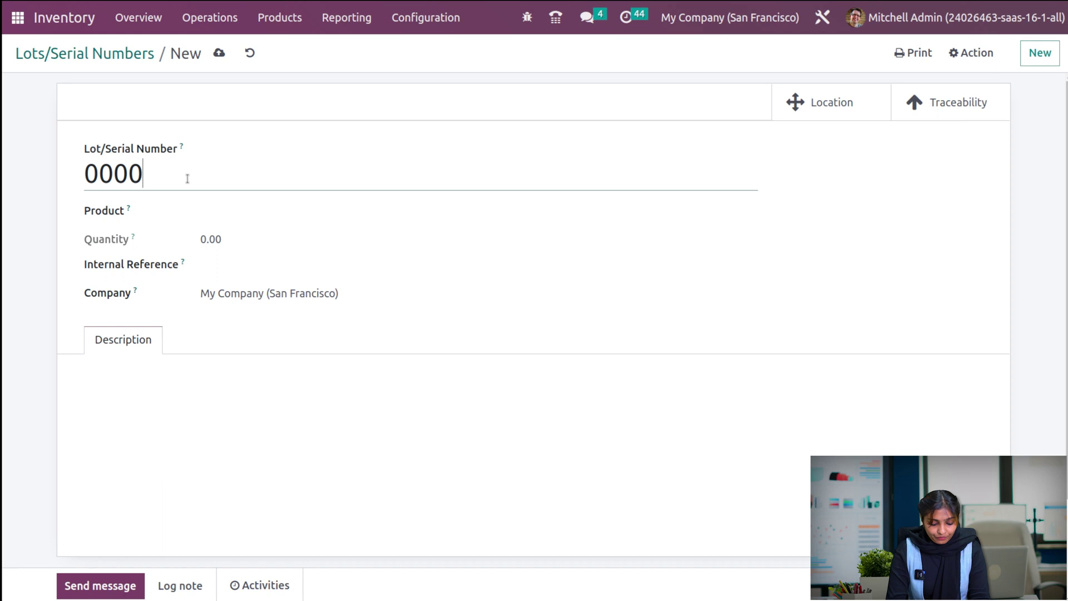
type("100")
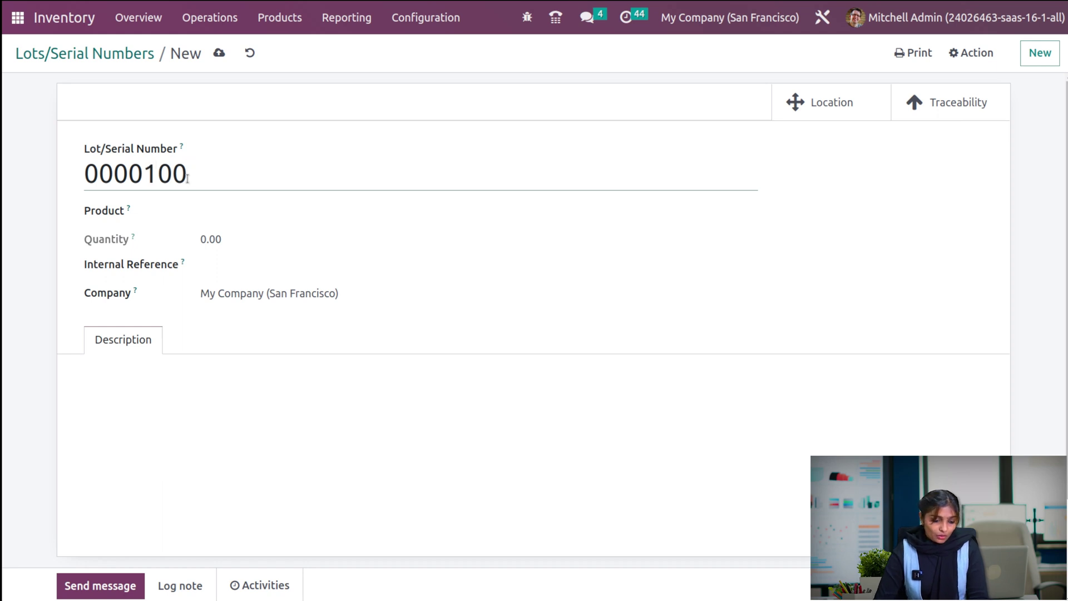
- Select [D_0045_B] Stool (Dark Blue) as the product of lot 0000100, and clear the product again
left_click(213, 213)
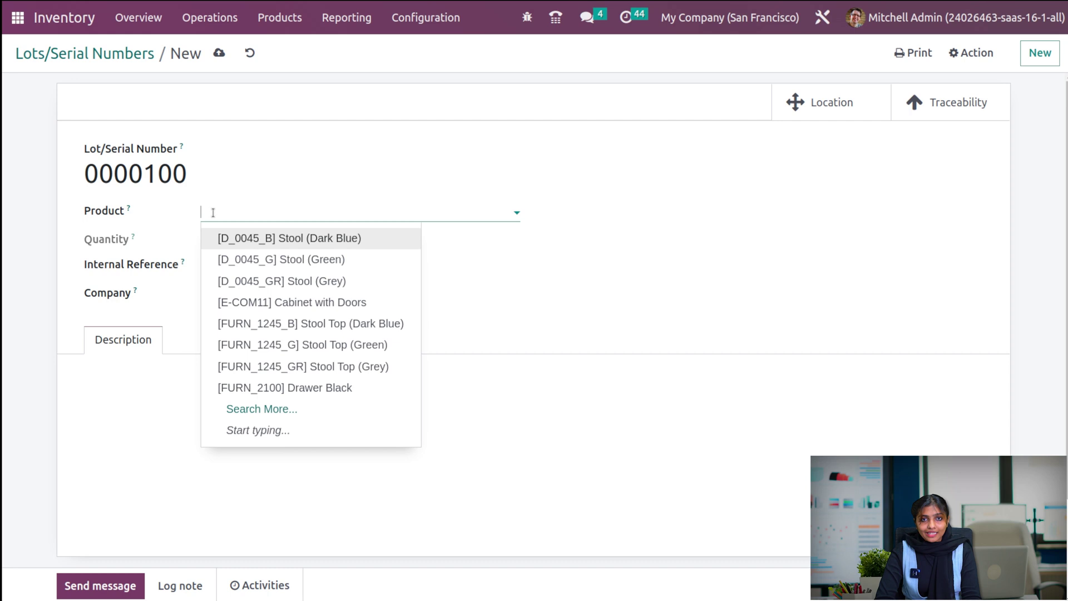
left_click(517, 279)
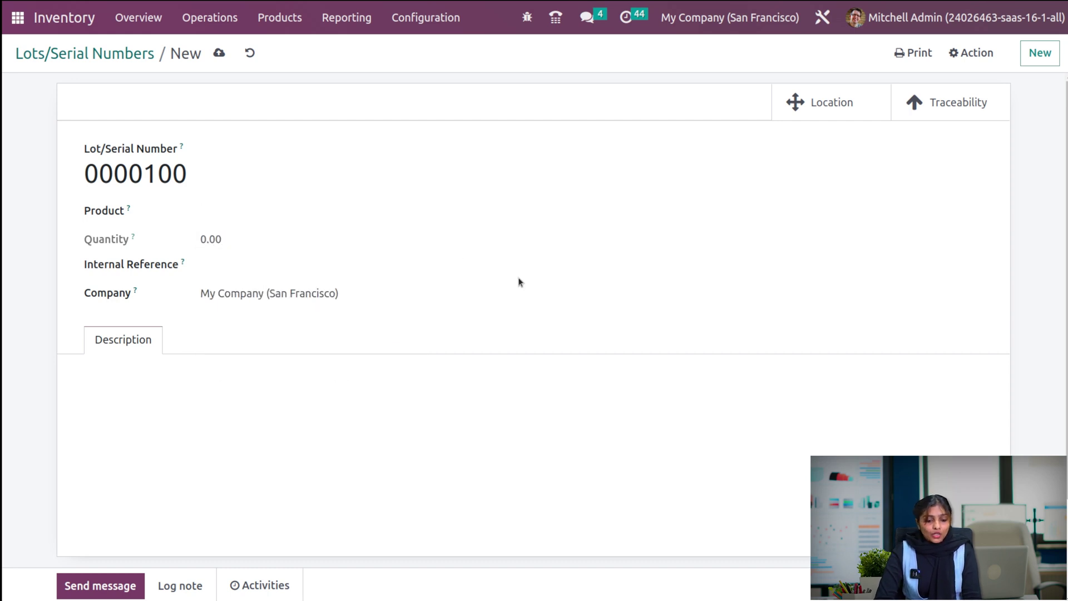
left_click(233, 210)
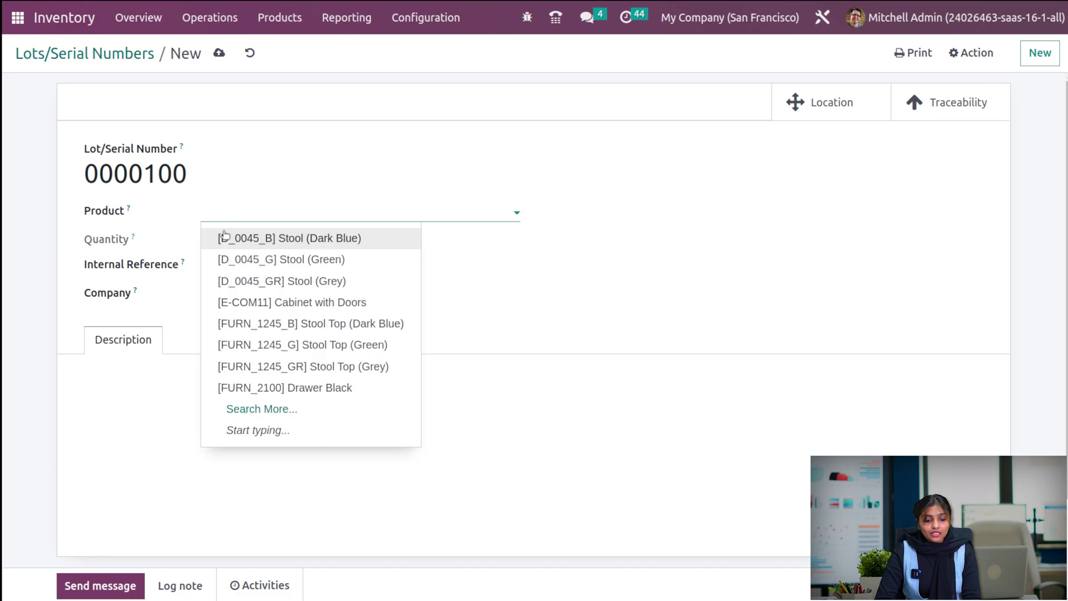
left_click(223, 237)
left_click(231, 243)
left_click(416, 212)
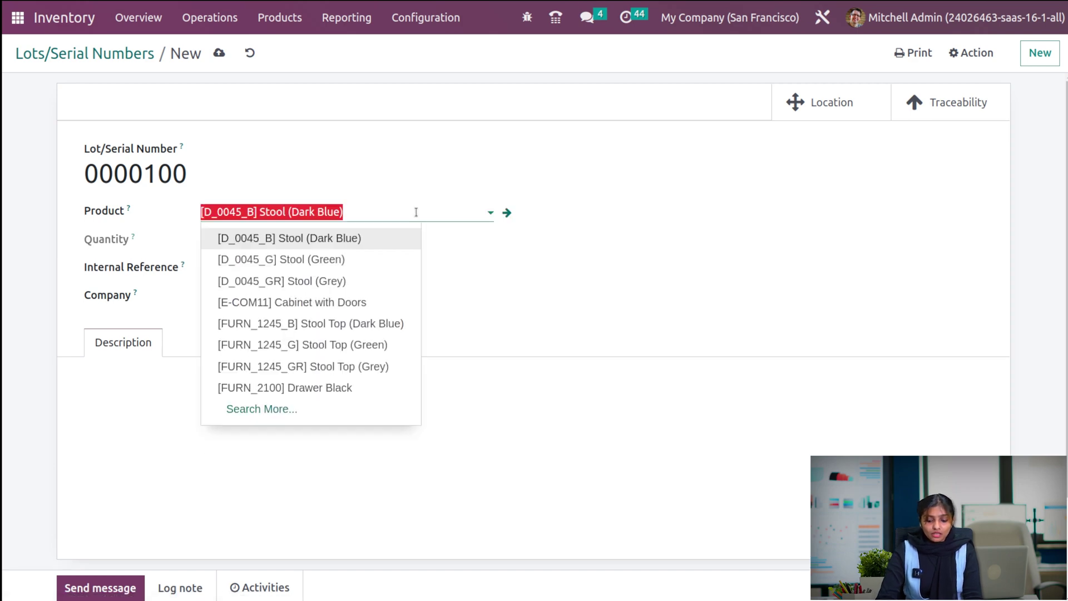
key("BackSpace")
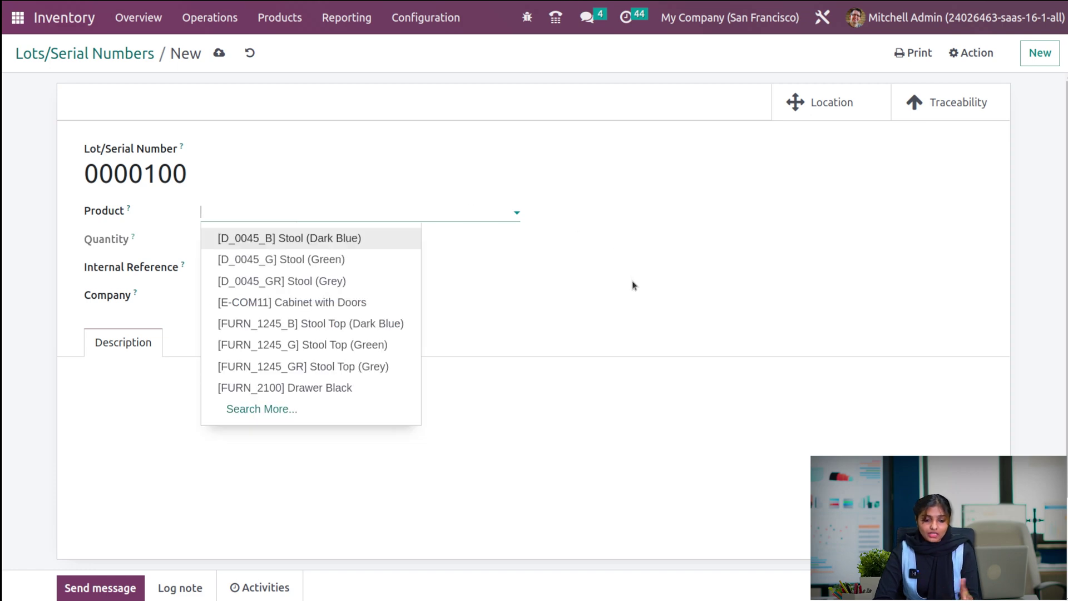
left_click(576, 282)
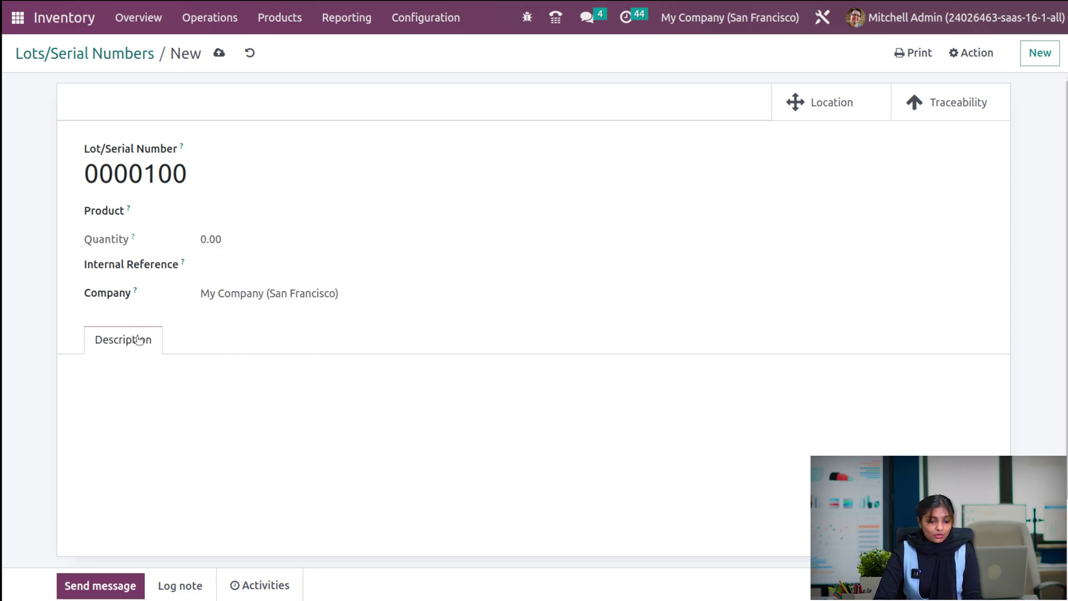
- Enter the description "This lot/serial number could be used for any of the product." for lot 0000100
left_click(136, 379)
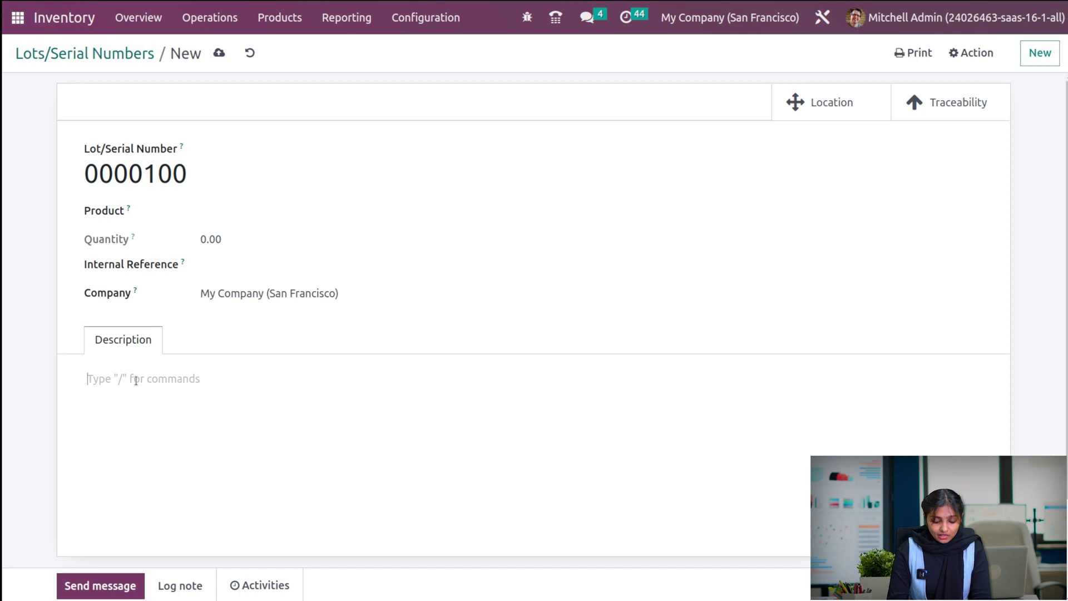
type("THIS")
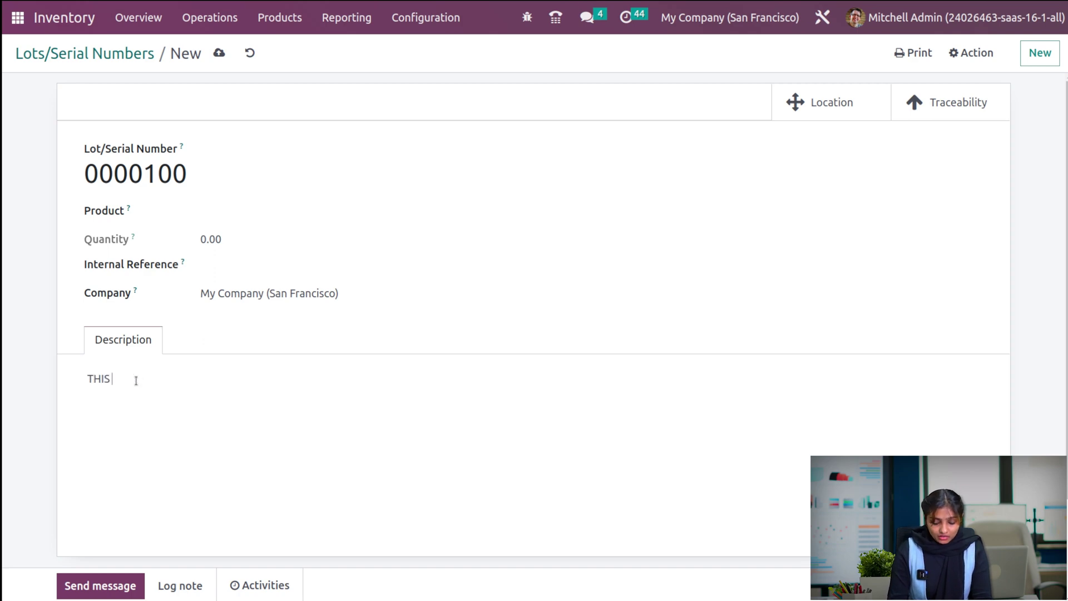
key("BackSpace")
key("BackSpace")
key("BackSpace")
type("his lot")
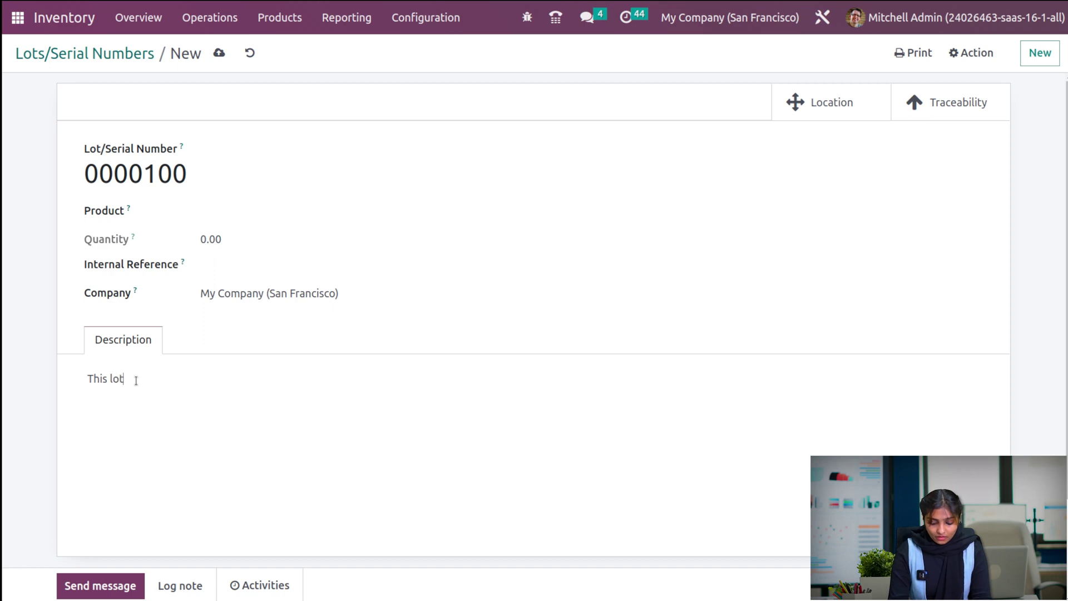
type("/serial")
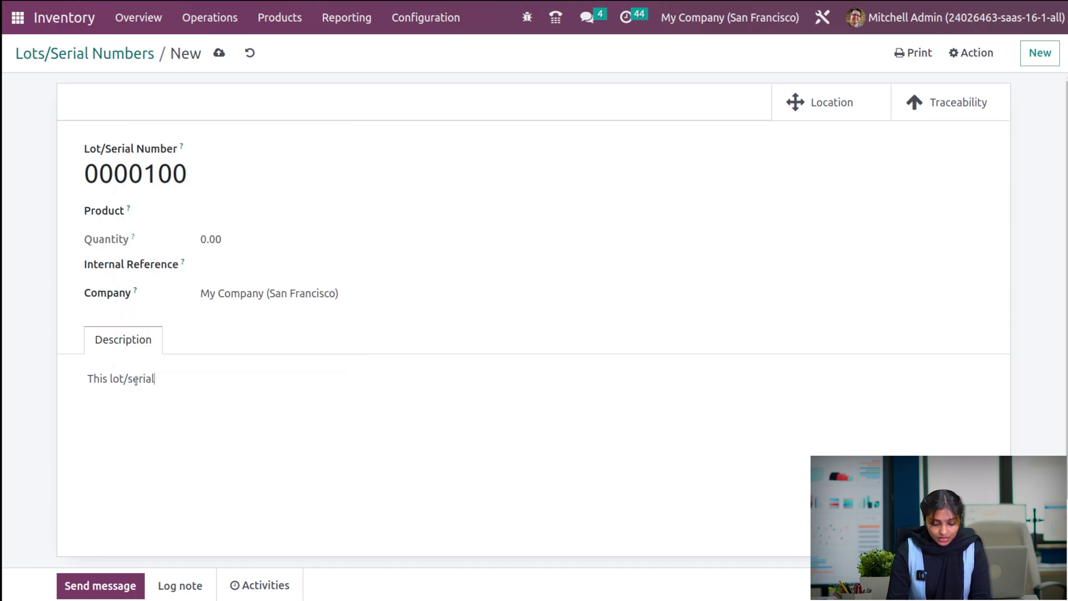
type(" number ")
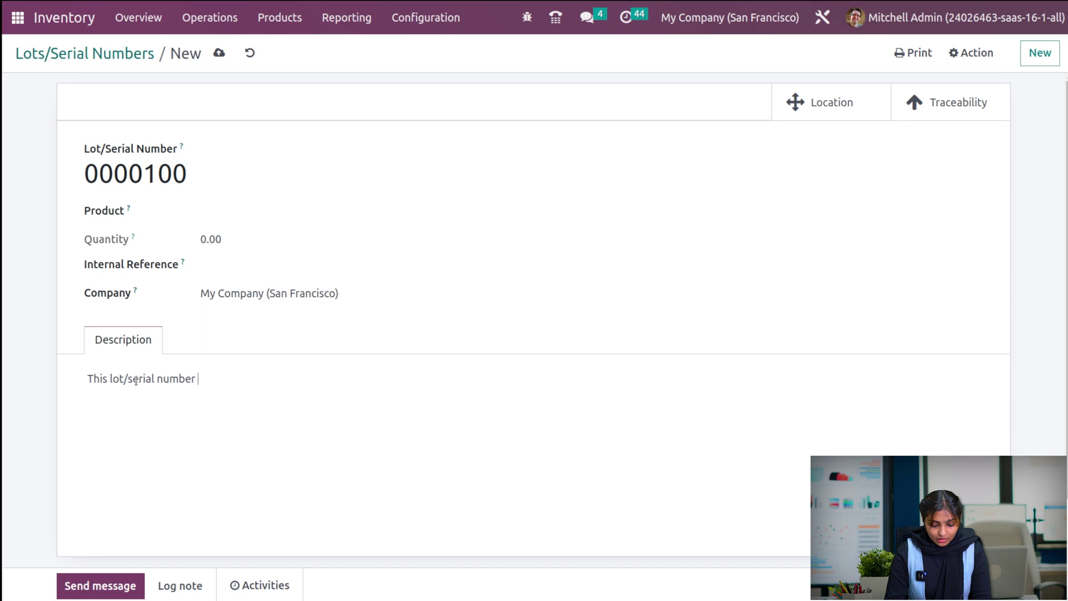
type("could ")
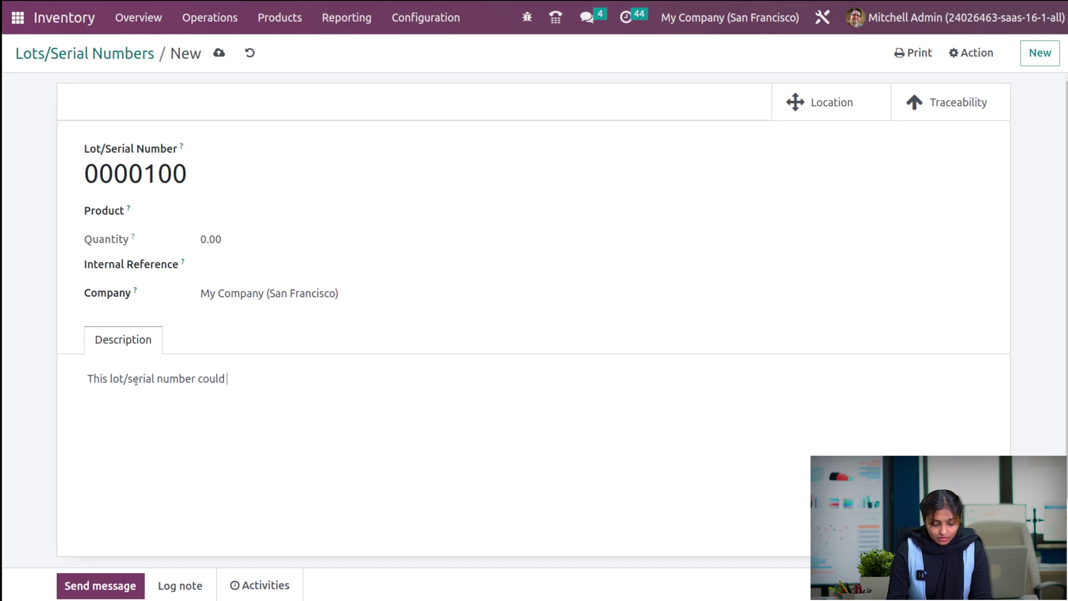
type("be ")
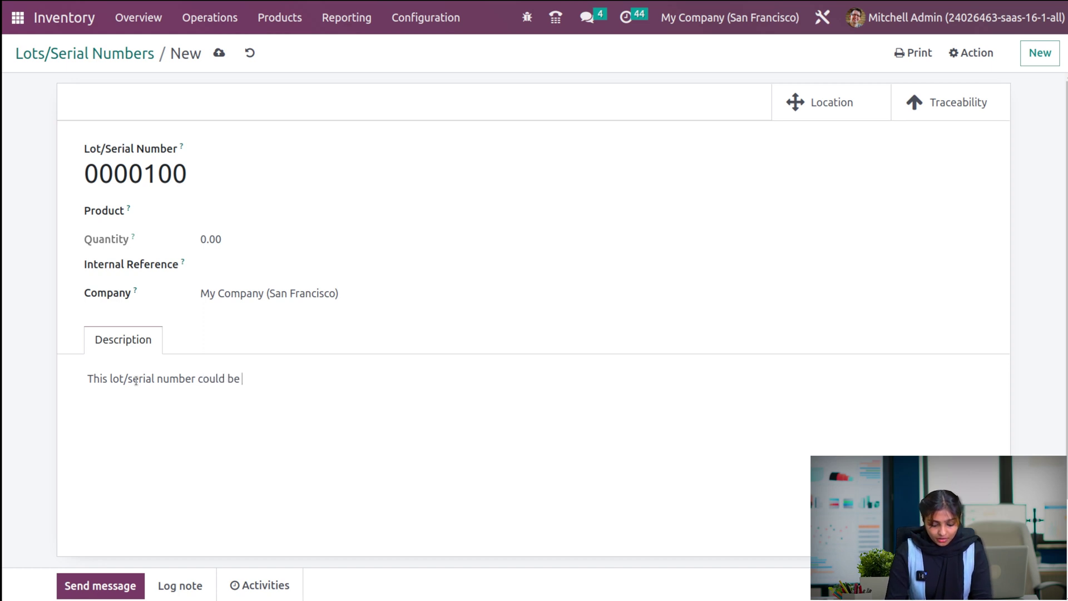
type("used for ")
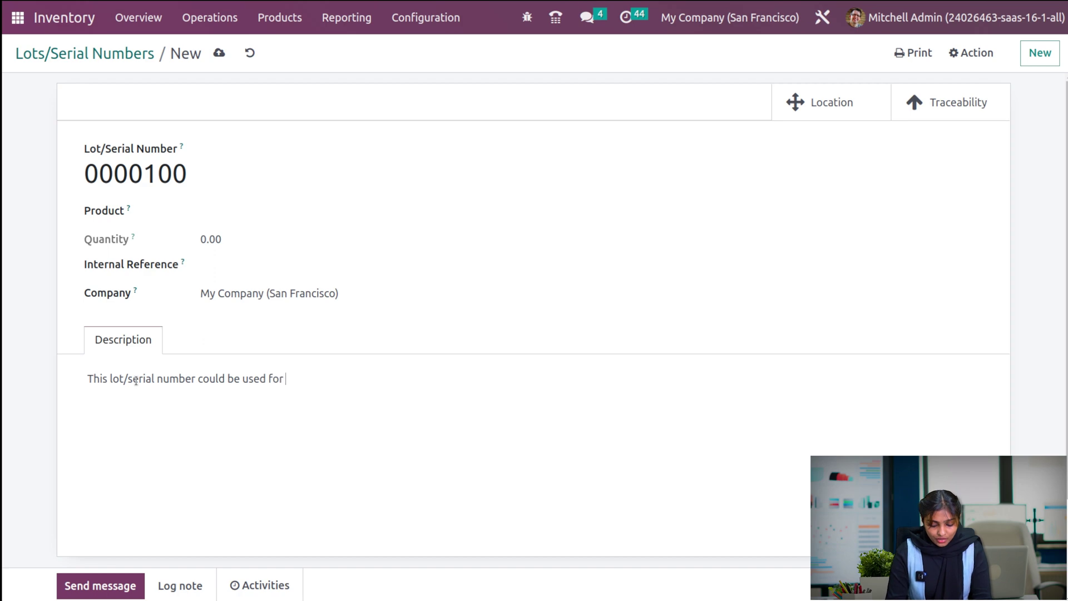
type("any of ")
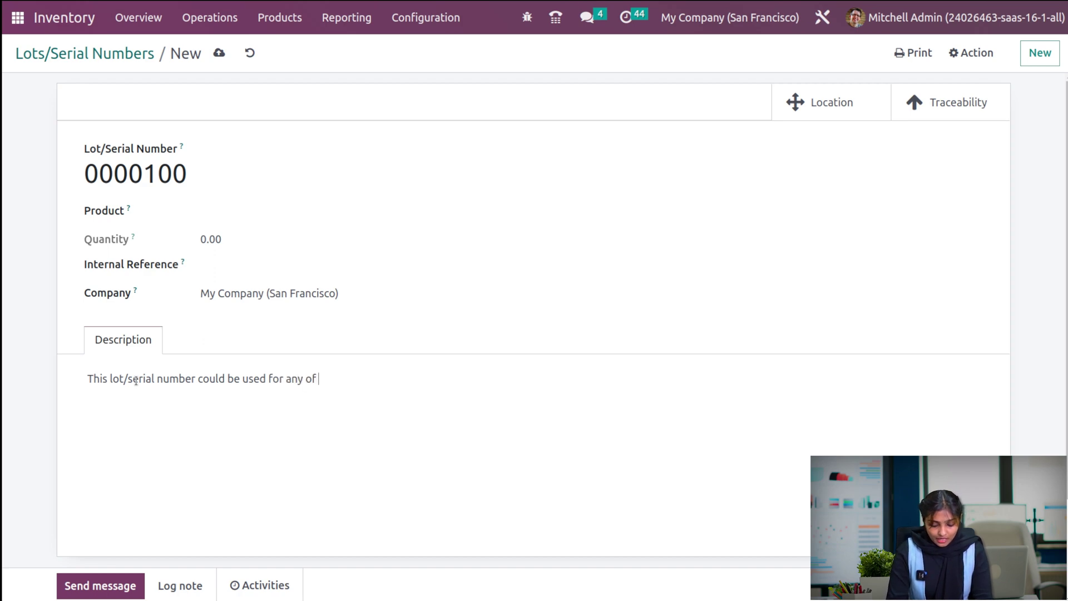
type("the pros")
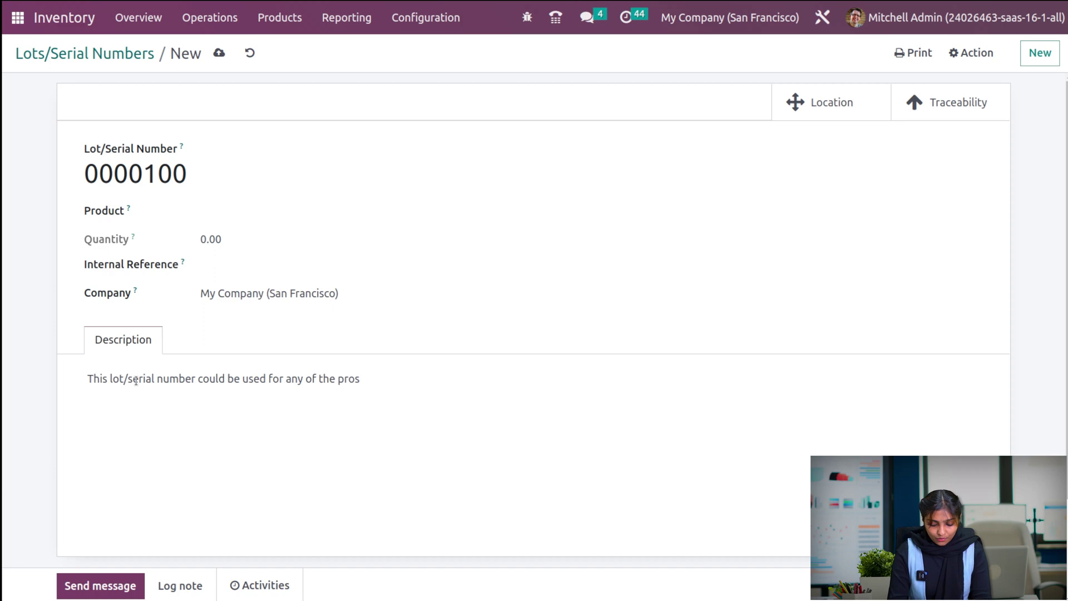
key("BackSpace")
type("duct.")
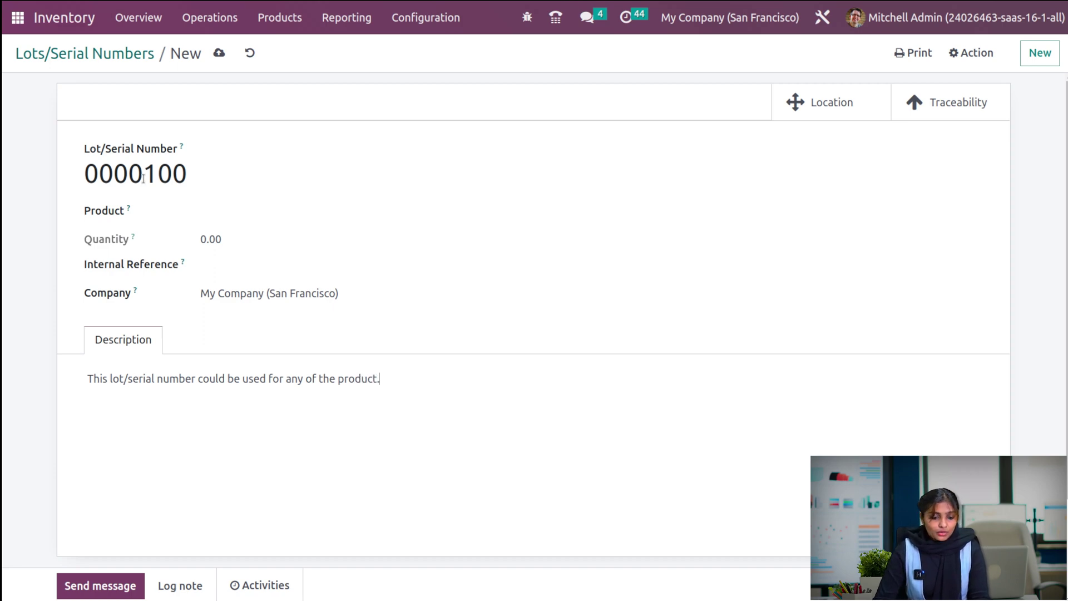
- Try to save the lot record, and set its product to [D_0045_G] Stool (Green)
left_click(219, 54)
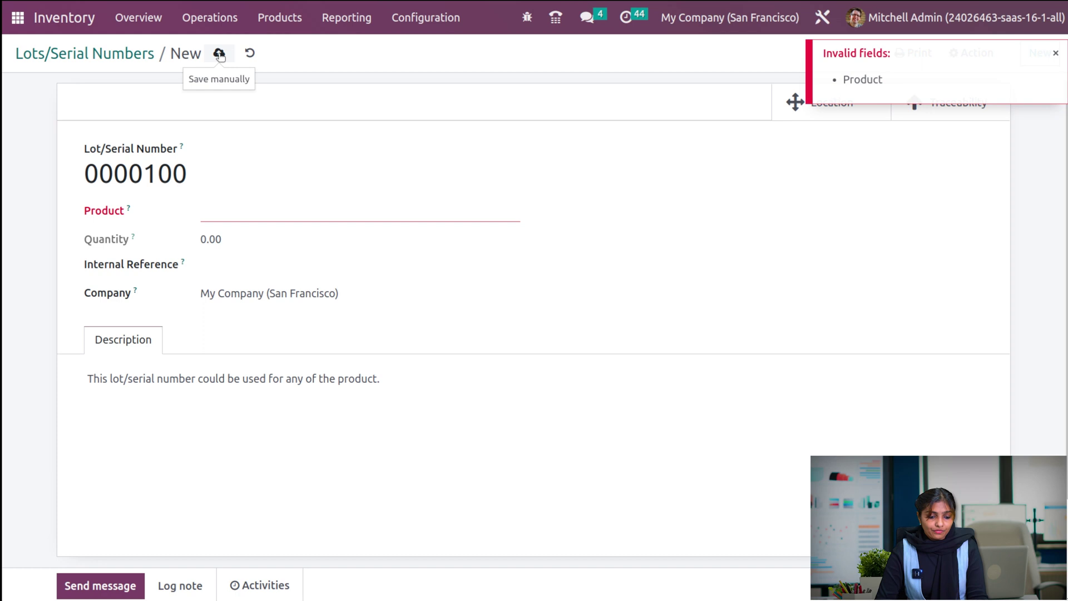
left_click(265, 209)
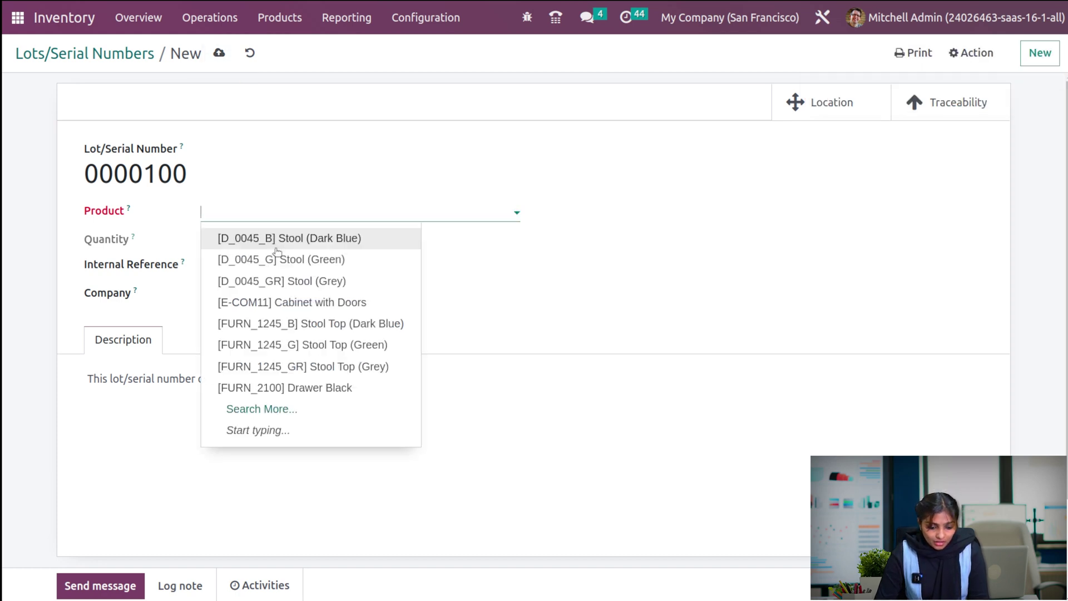
left_click(284, 261)
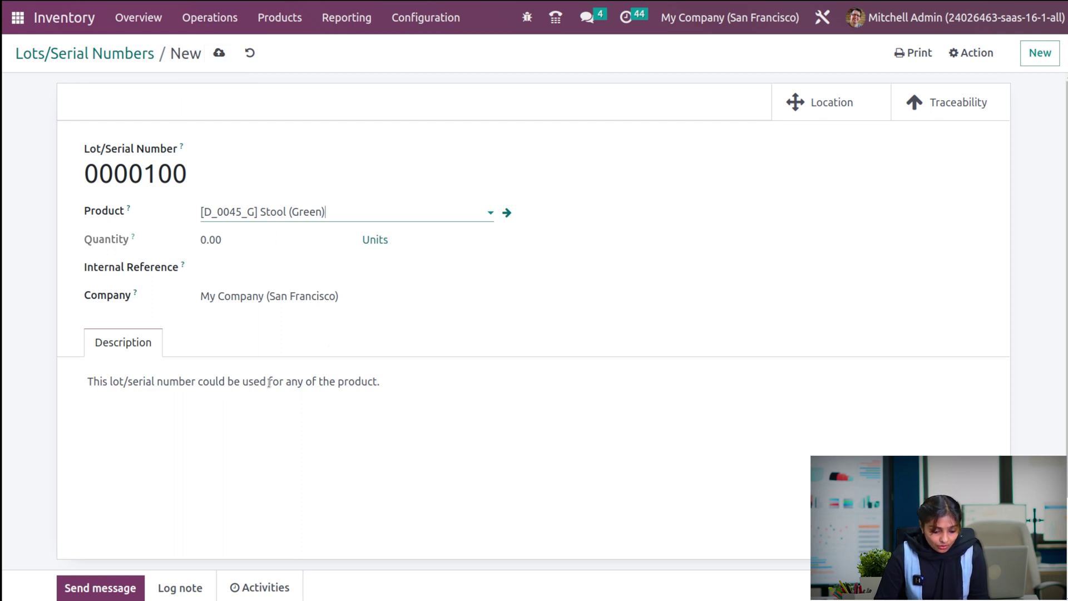
- Change the description to "This lot/serial number could be used for only stool(green)." and save the lot record
left_click(376, 382)
key("BackSpace")
key("BackSpace")
key("BackSpace")
key("BackSpace")
key("BackSpace")
key("BackSpace")
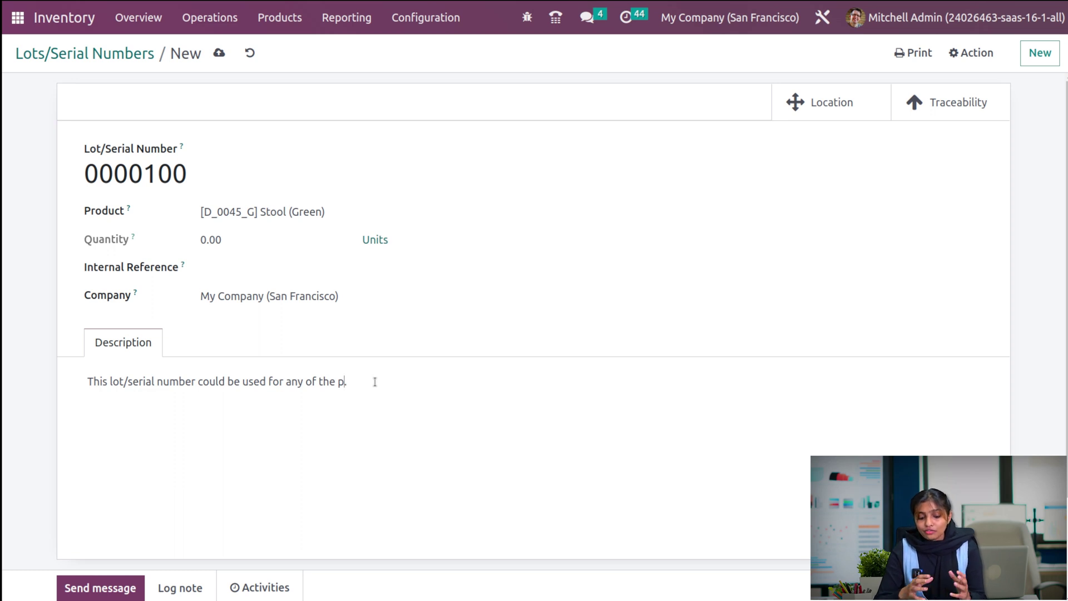
key("BackSpace")
key("BackSpace")
key("BackSpace")
key("BackSpace")
key("BackSpace")
key("BackSpace")
key("BackSpace")
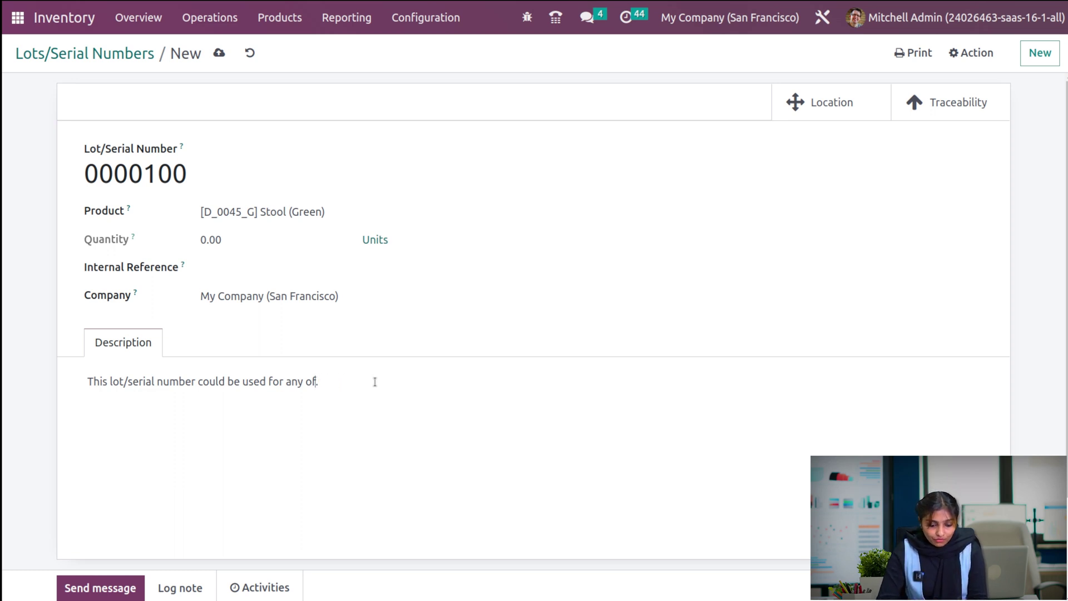
key("BackSpace")
key("BackSpace")
key("BackSpace")
key("BackSpace")
key("BackSpace")
type("on")
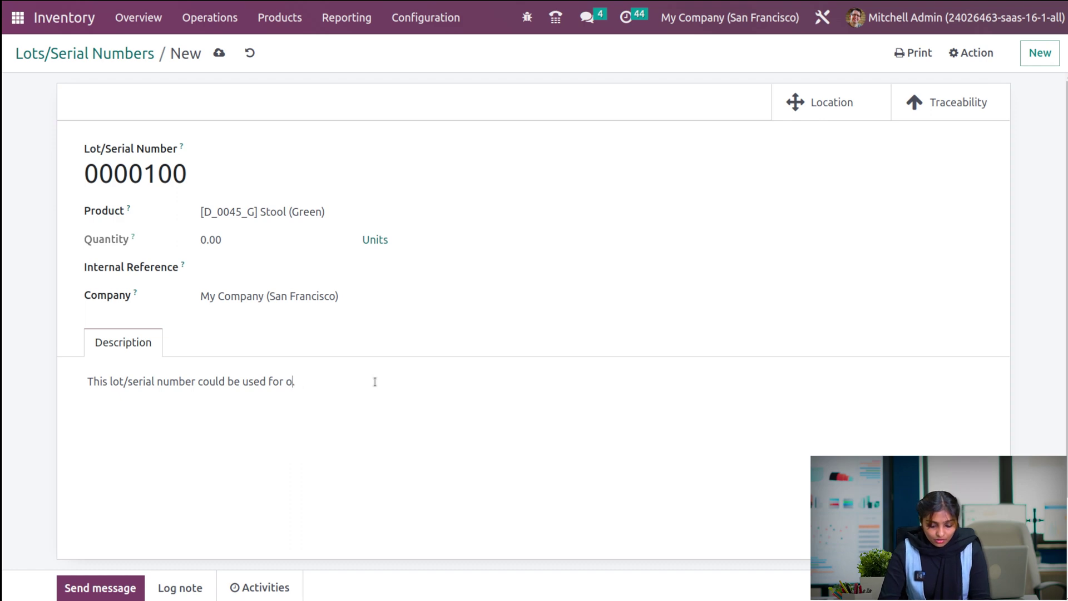
type("ly stoo")
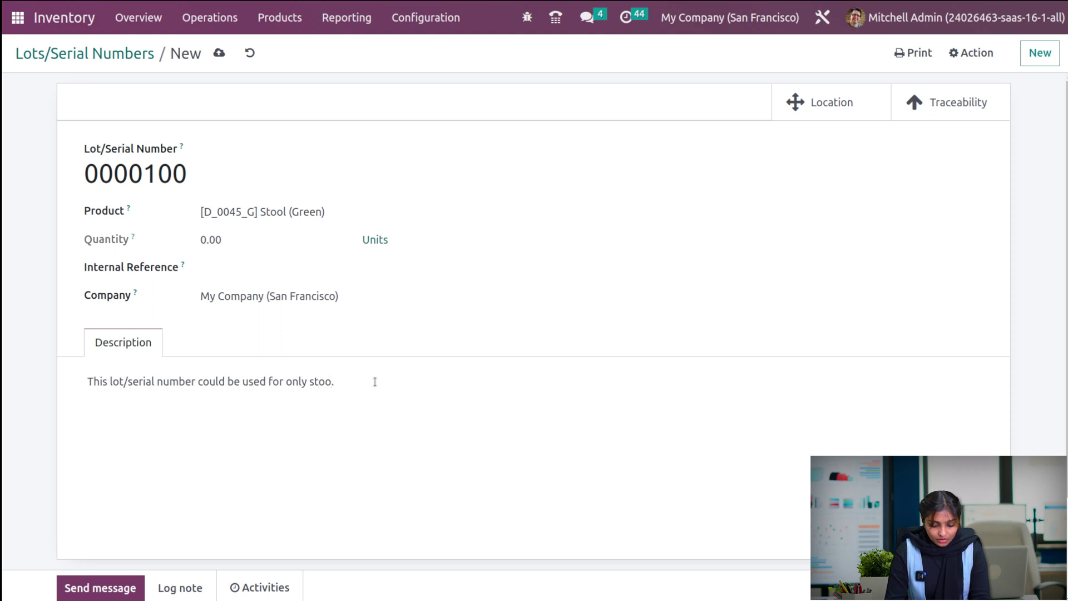
type("l(")
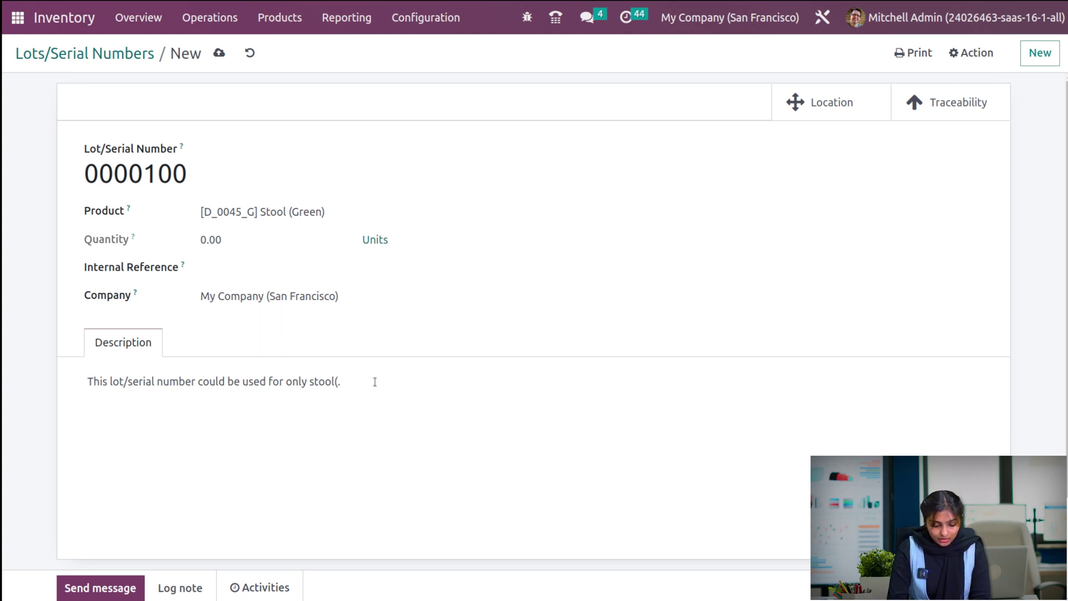
type("green")
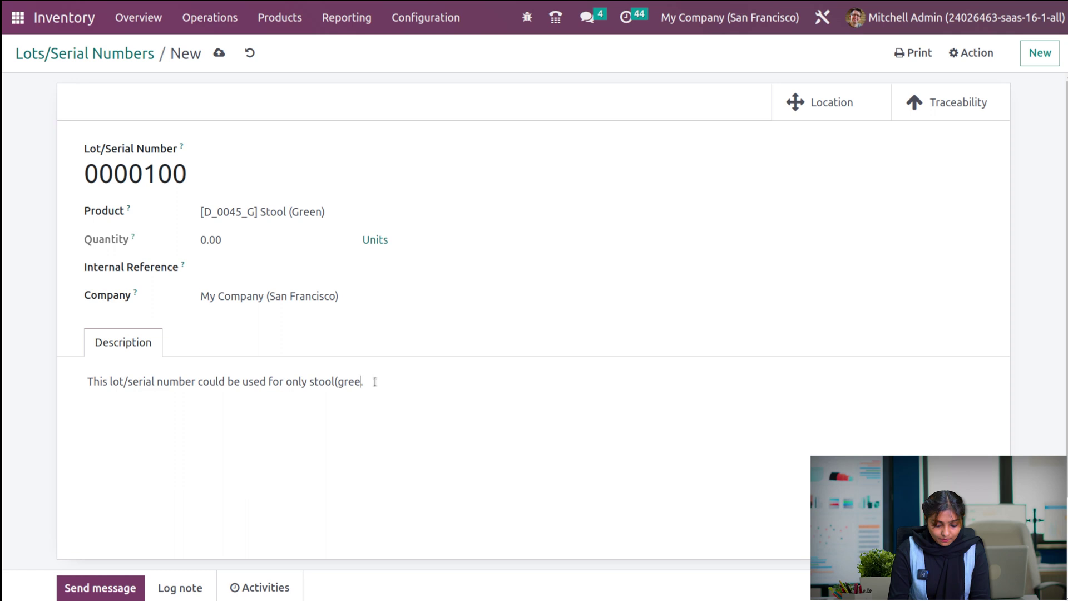
type(")")
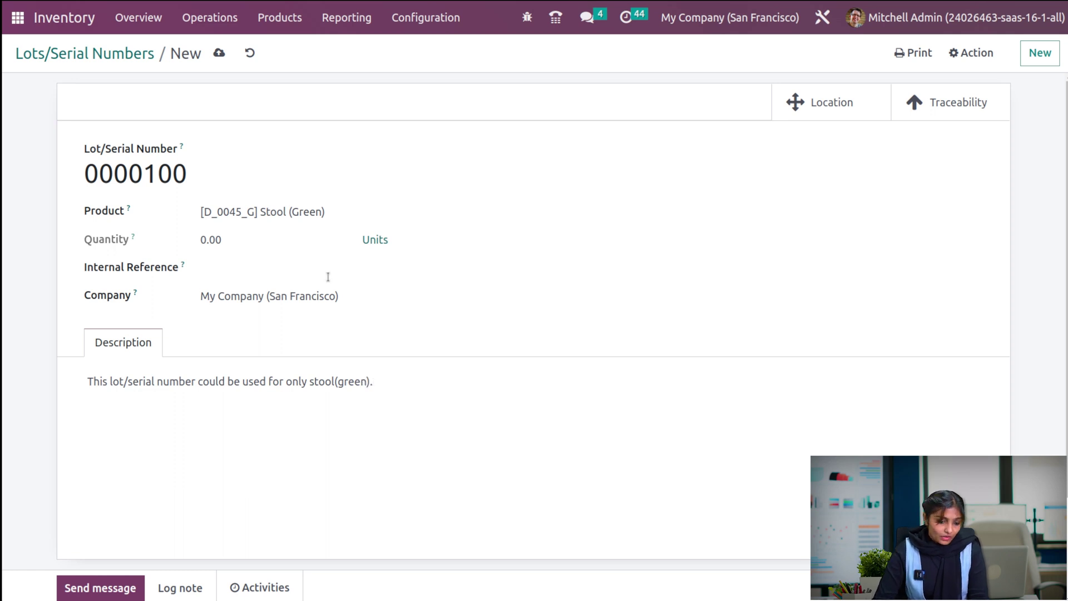
left_click(219, 53)
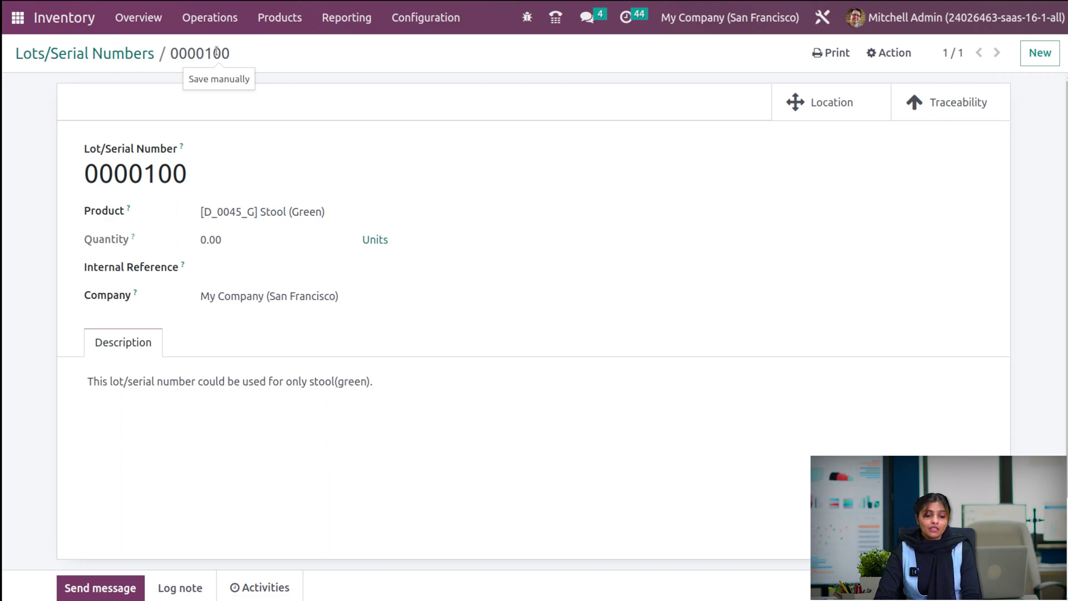
- Open the Lots/Serial Numbers list and expand the [D_0045_G] Stool (Green) group
left_click(303, 12)
left_click(283, 47)
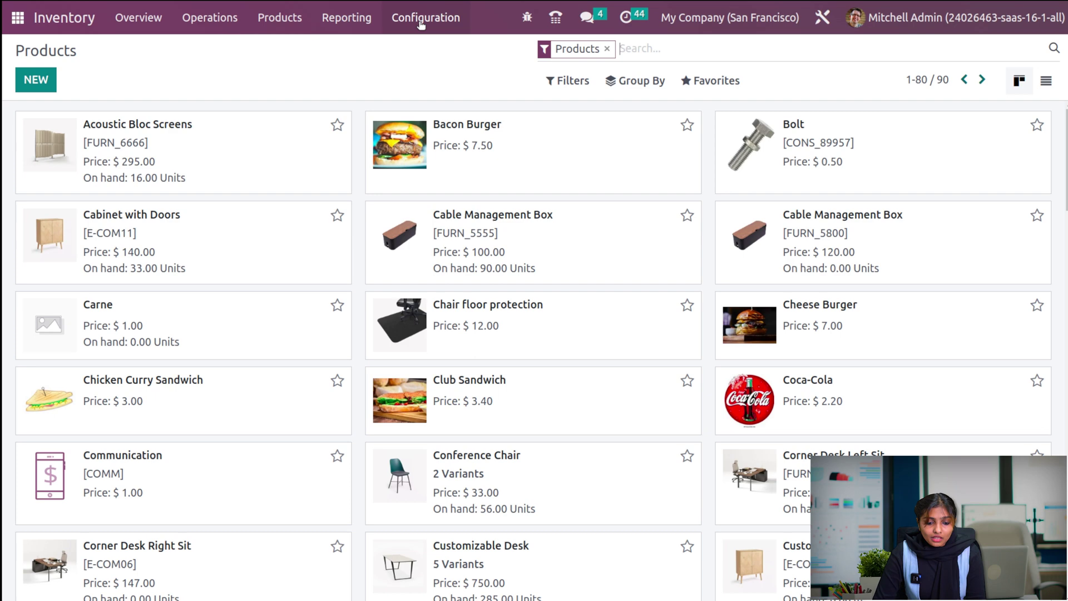
left_click(282, 18)
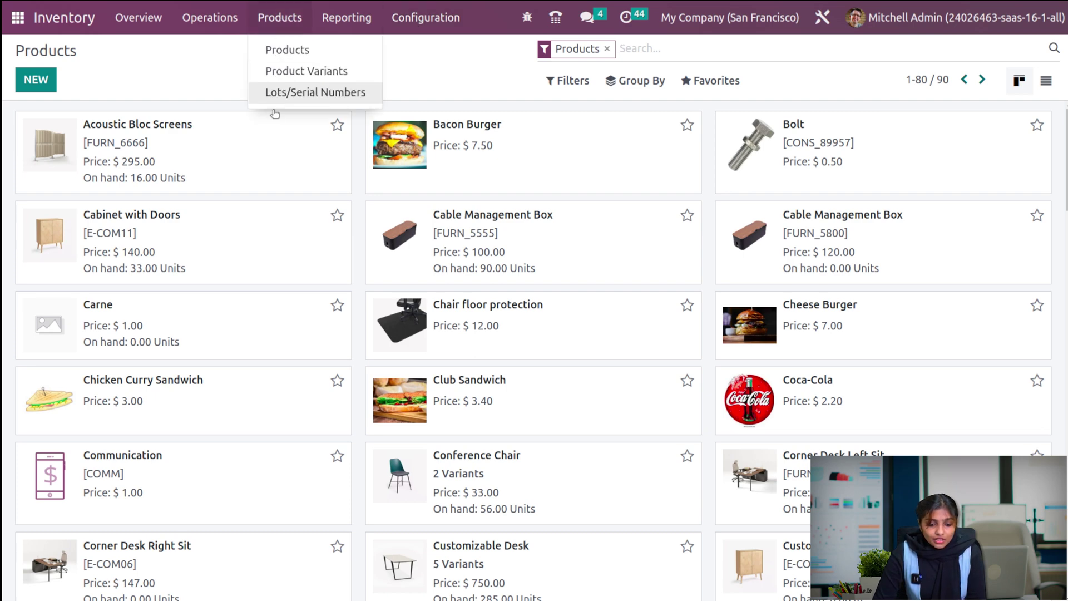
left_click(276, 91)
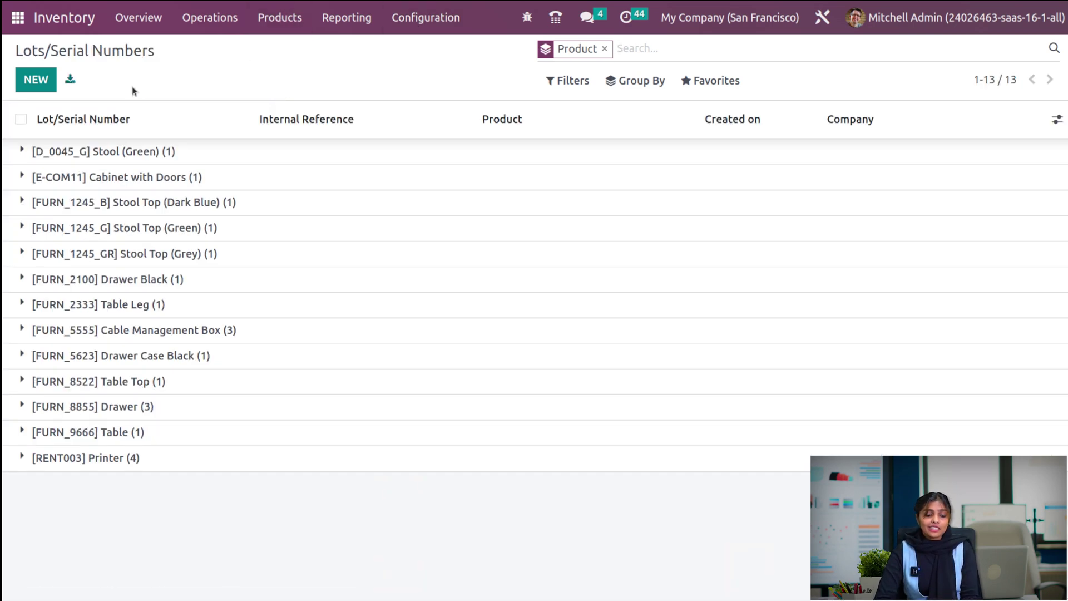
left_click(146, 149)
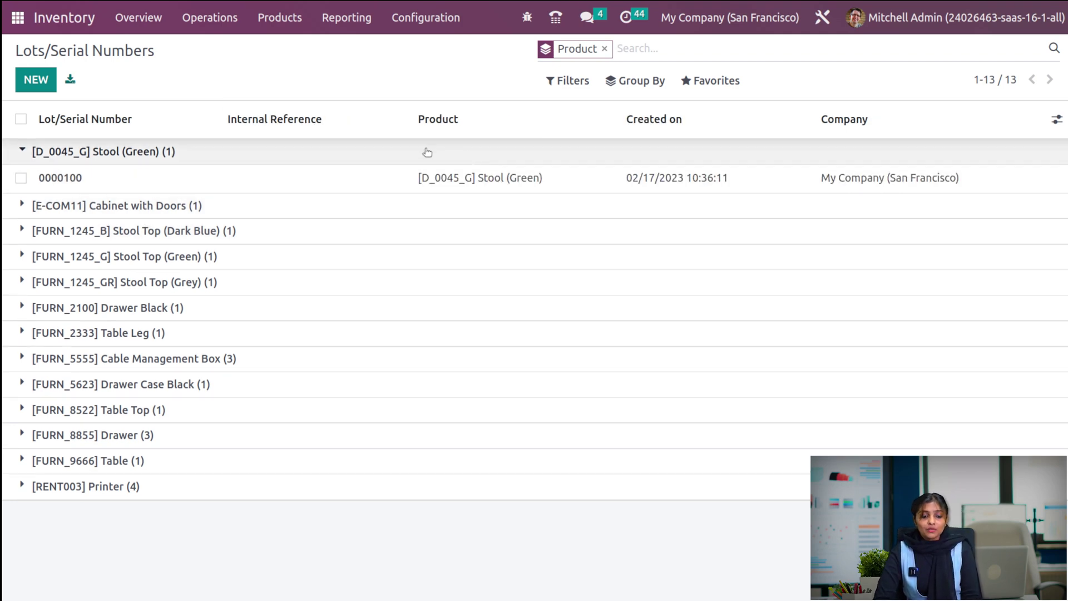
left_click(76, 148)
left_click(75, 149)
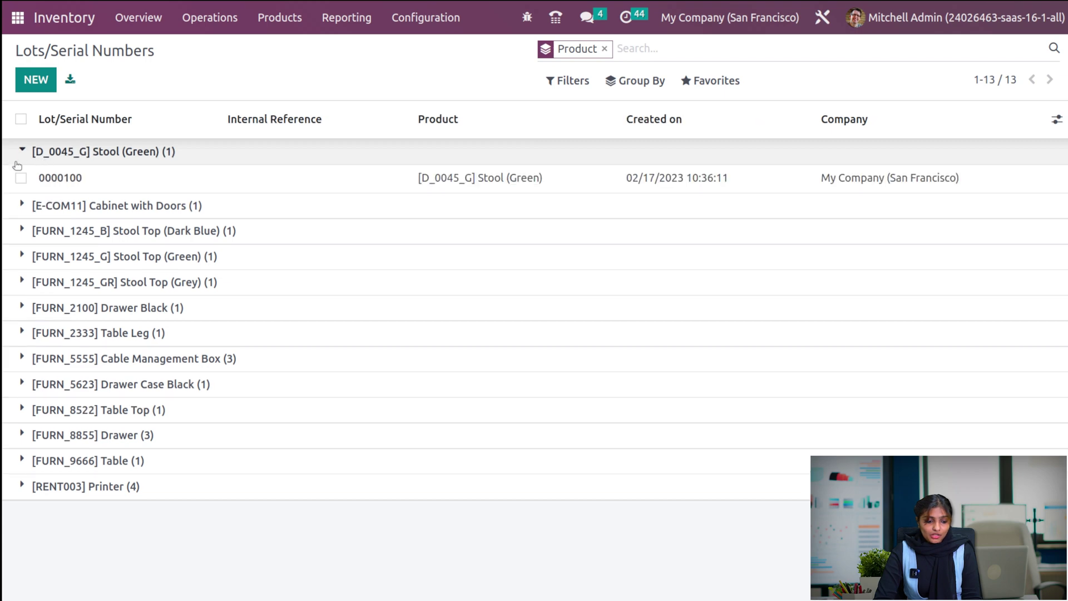
left_click(22, 178)
left_click(50, 178)
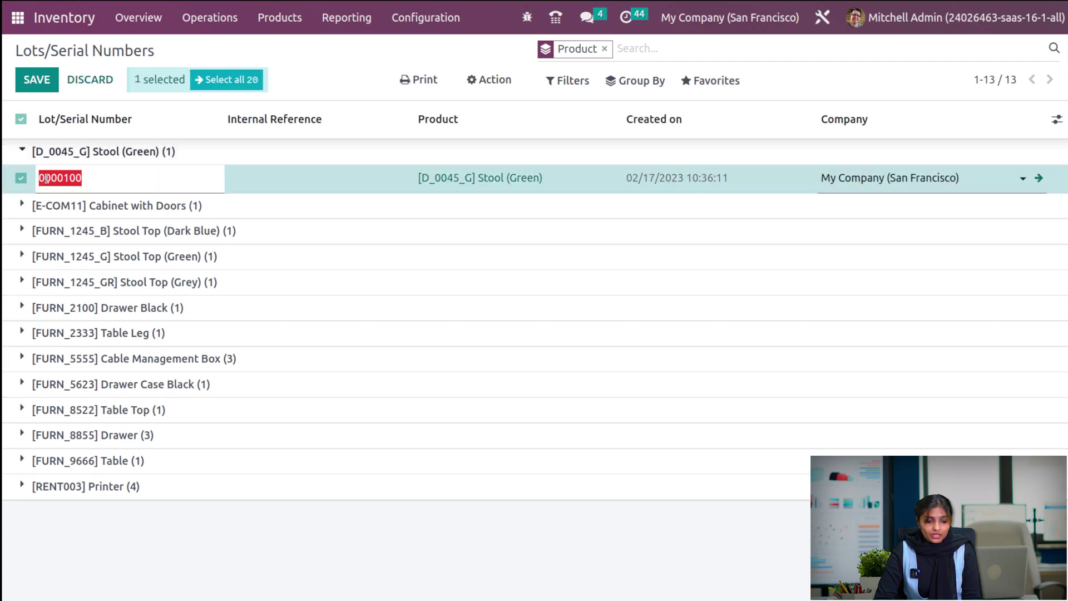
left_click_drag(352, 43, 486, 208)
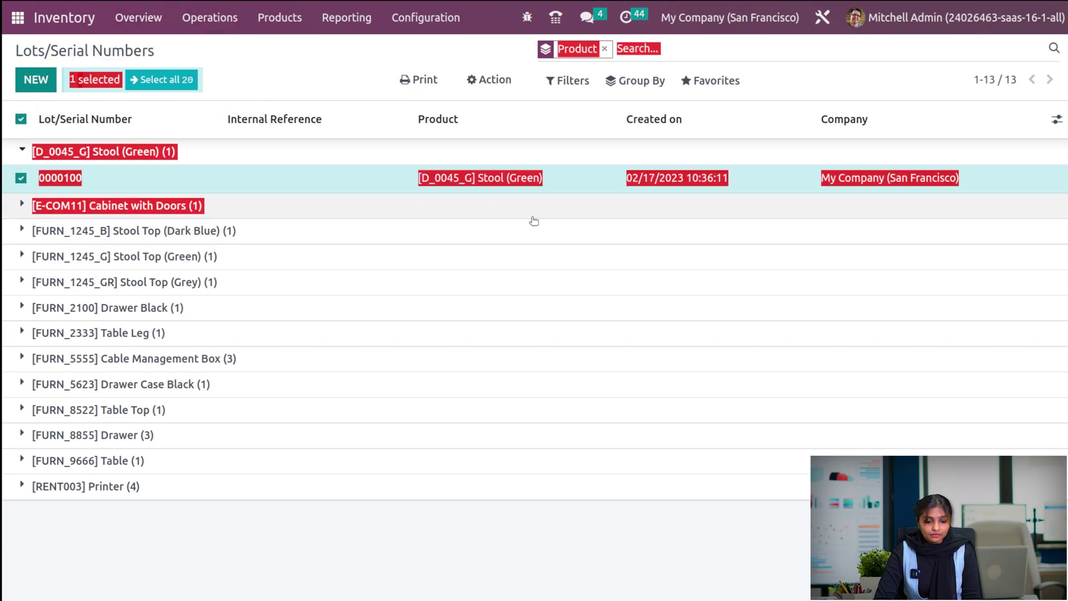
left_click(284, 154)
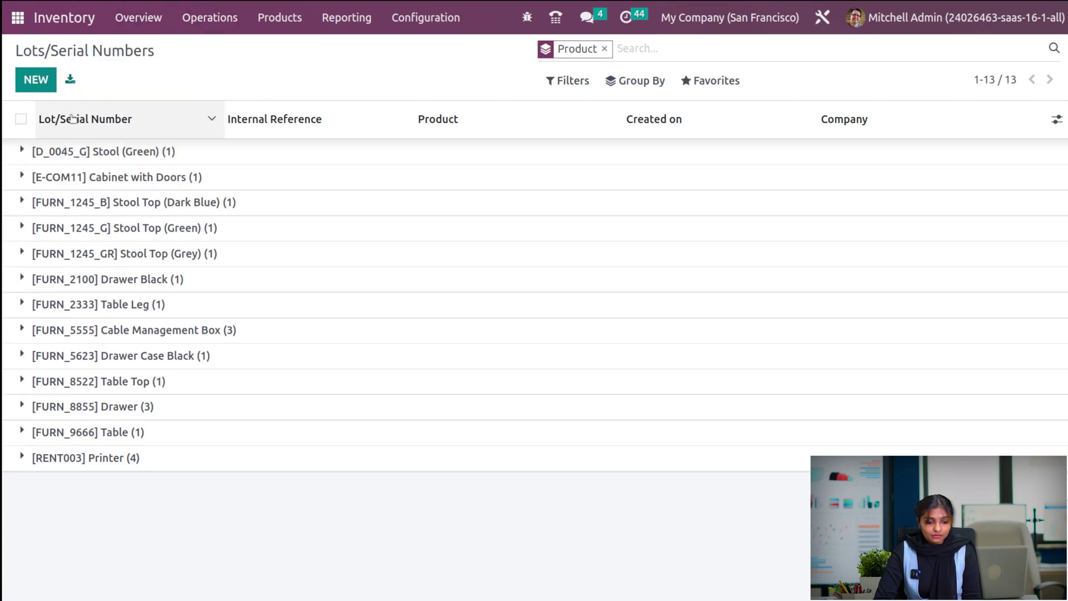
- Open lot 0000100 of [D_0045_G] Stool (Green) and view its stock location and its traceability report
left_click(63, 158)
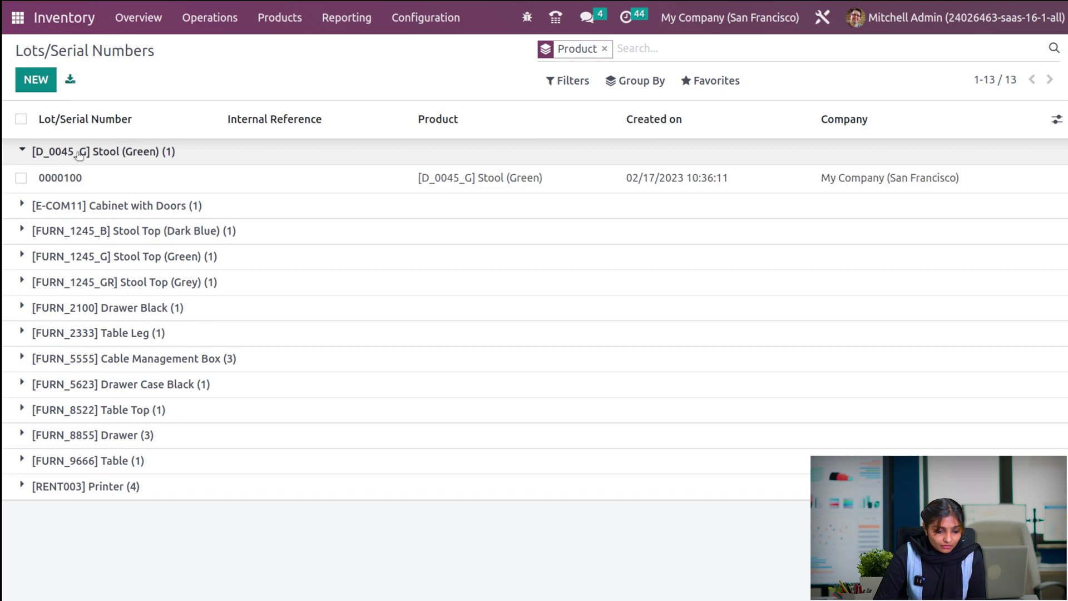
double_click(496, 177)
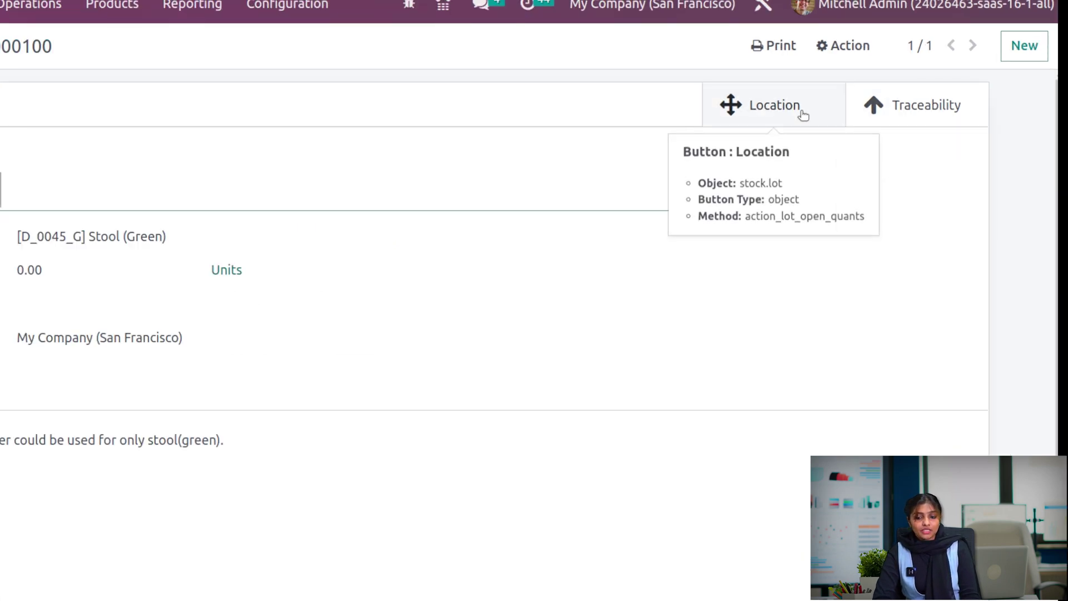
left_click(781, 114)
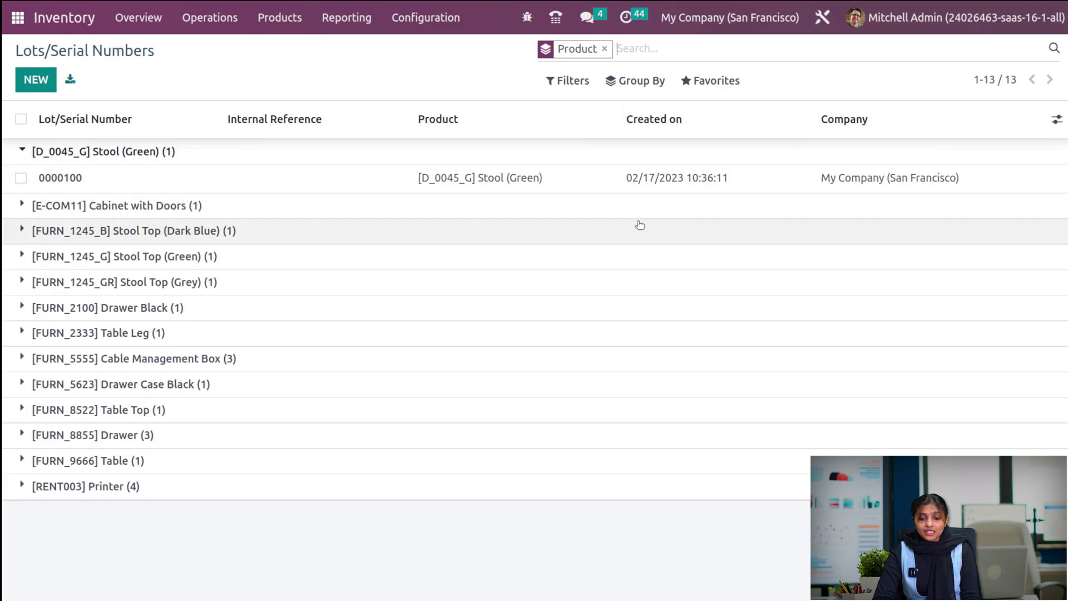
left_click(662, 177)
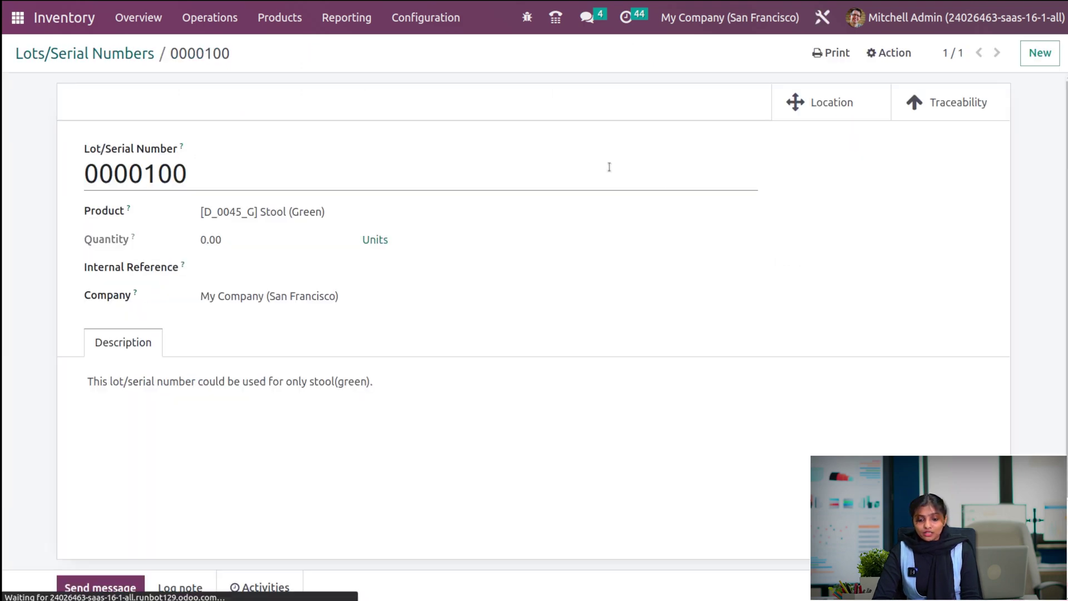
left_click(912, 102)
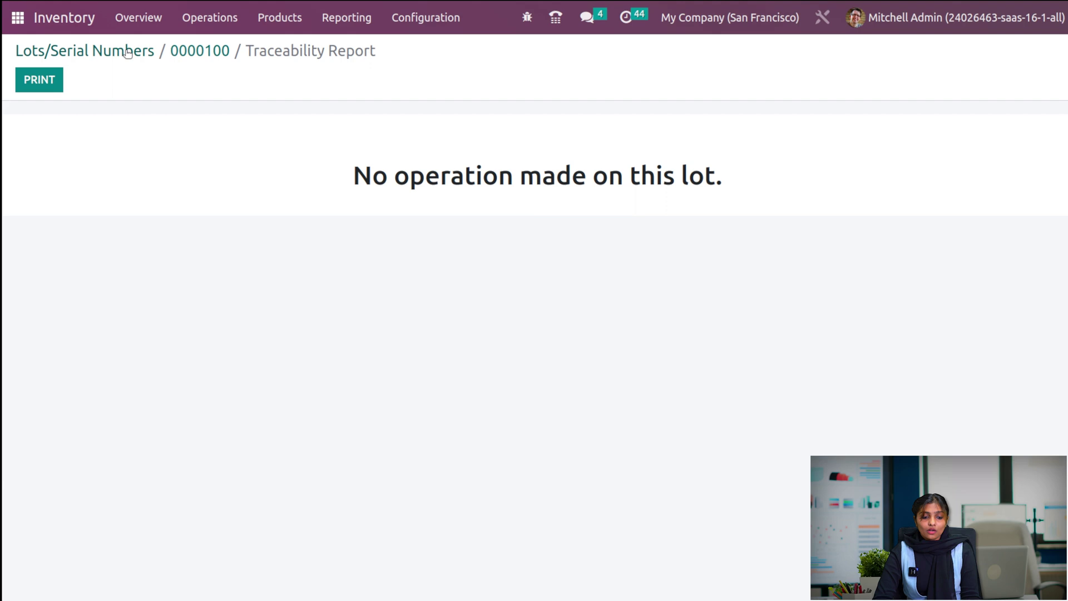
- Open the Acoustic Bloc Screens product and view the traceability options in its inventory settings
left_click(305, 27)
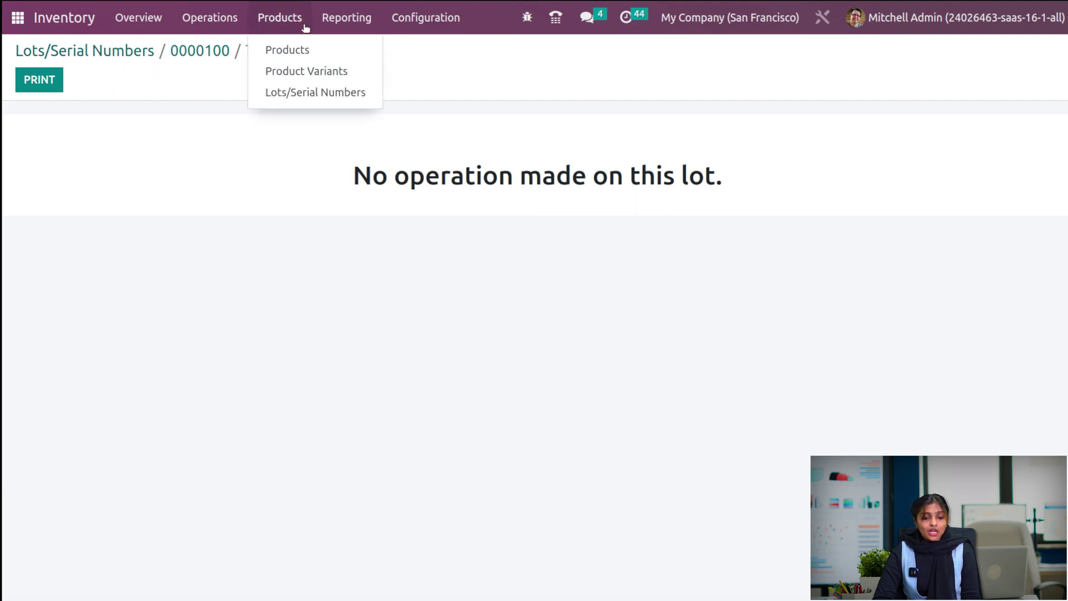
left_click(287, 49)
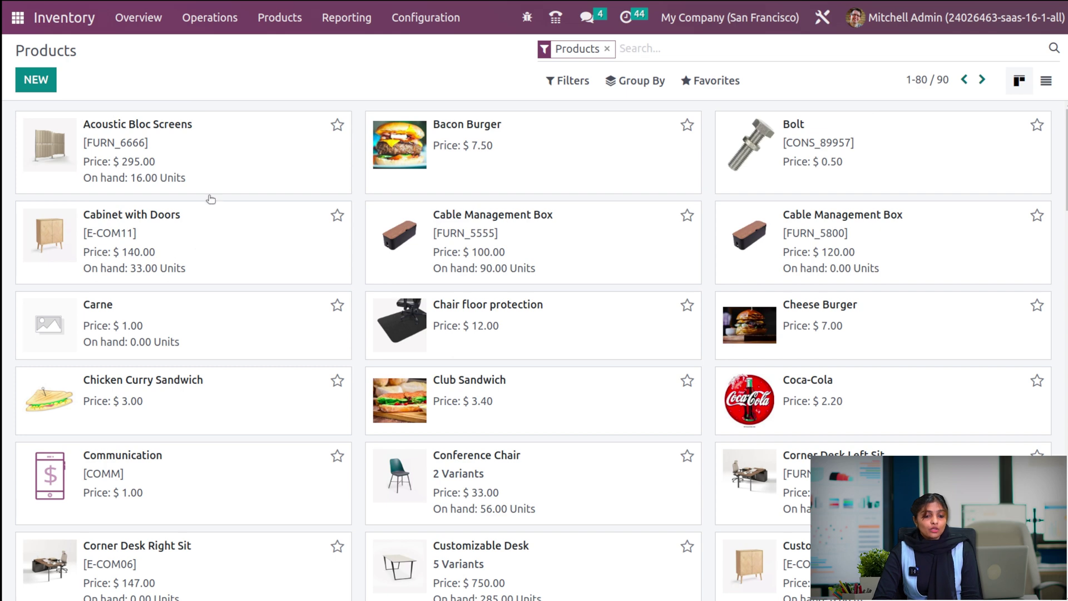
left_click(172, 136)
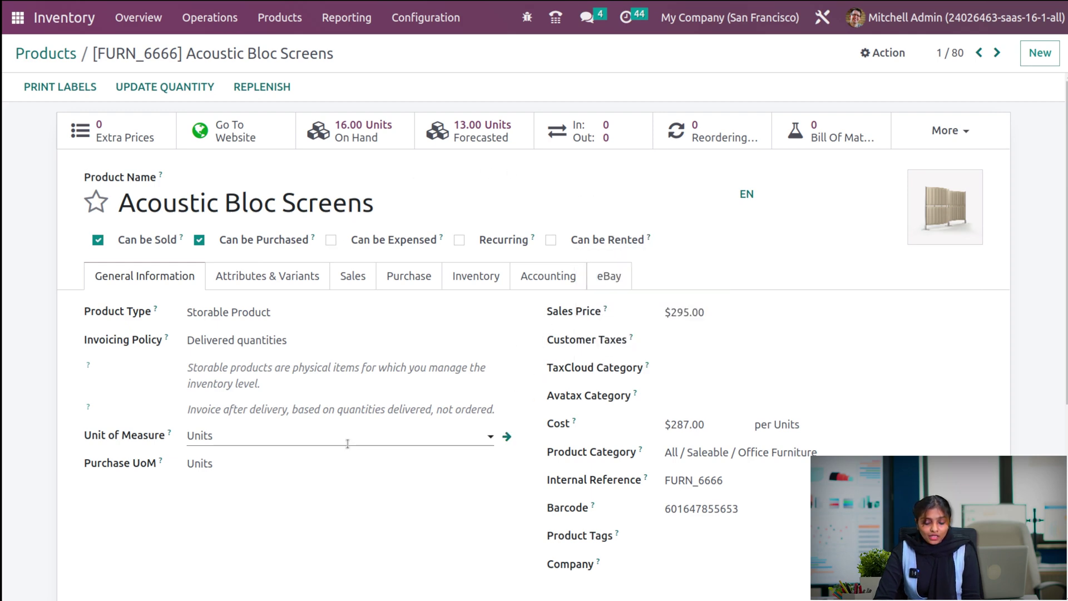
left_click(476, 276)
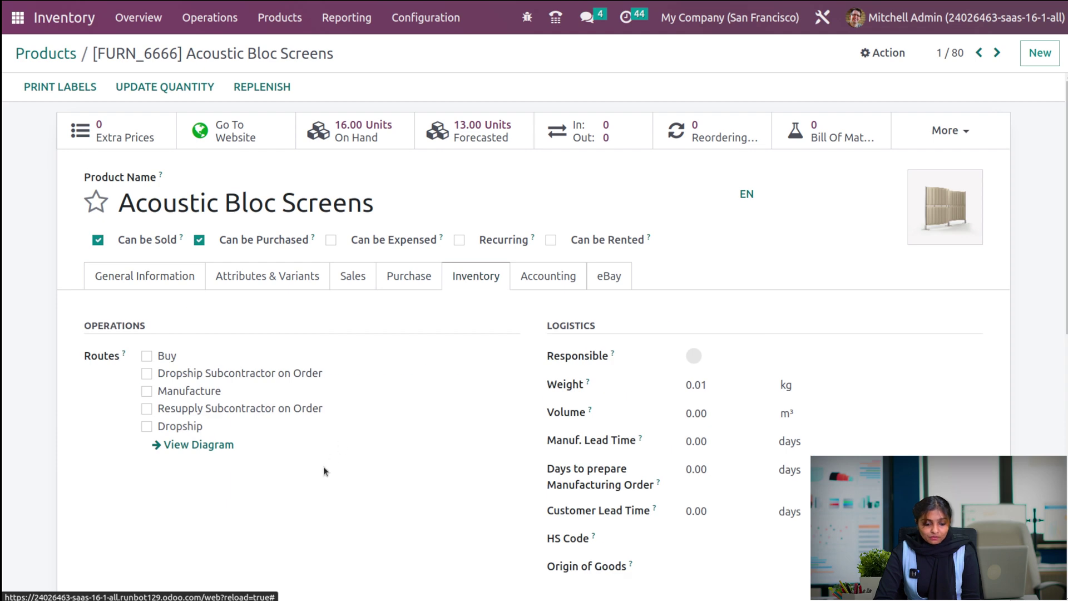
scroll(323, 466, "down", 4)
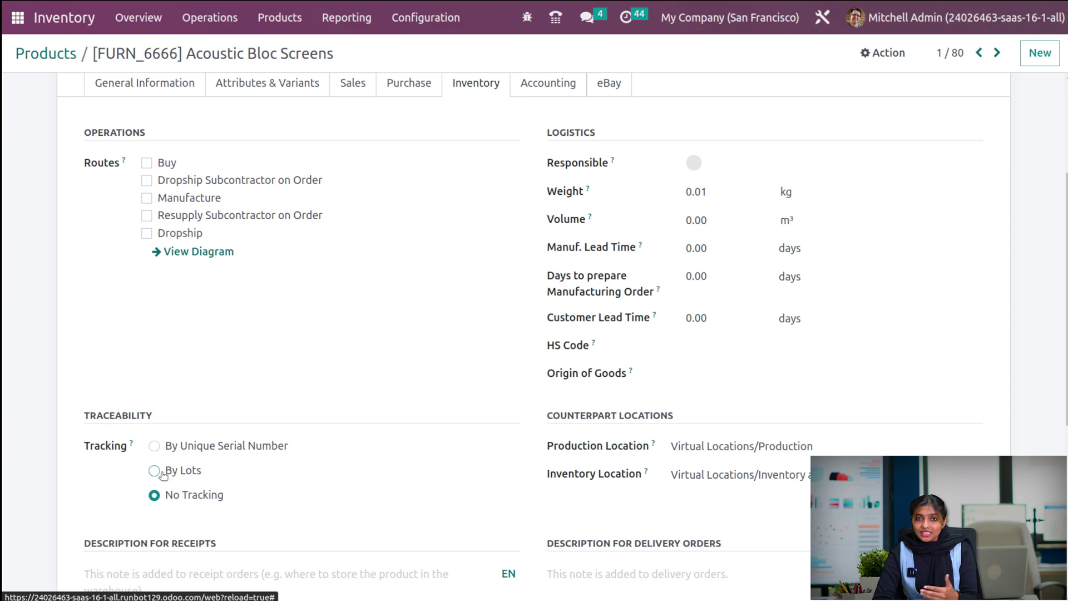
- Try tracking Acoustic Bloc Screens by unique serial number and by lots, and save the product with No Tracking selected again
left_click(154, 445)
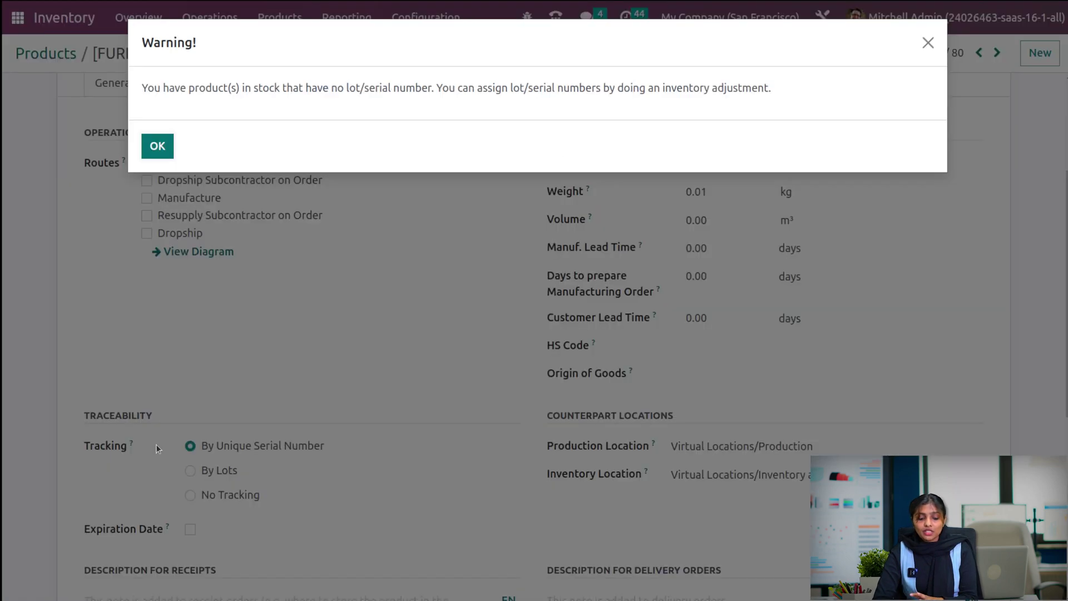
left_click(158, 146)
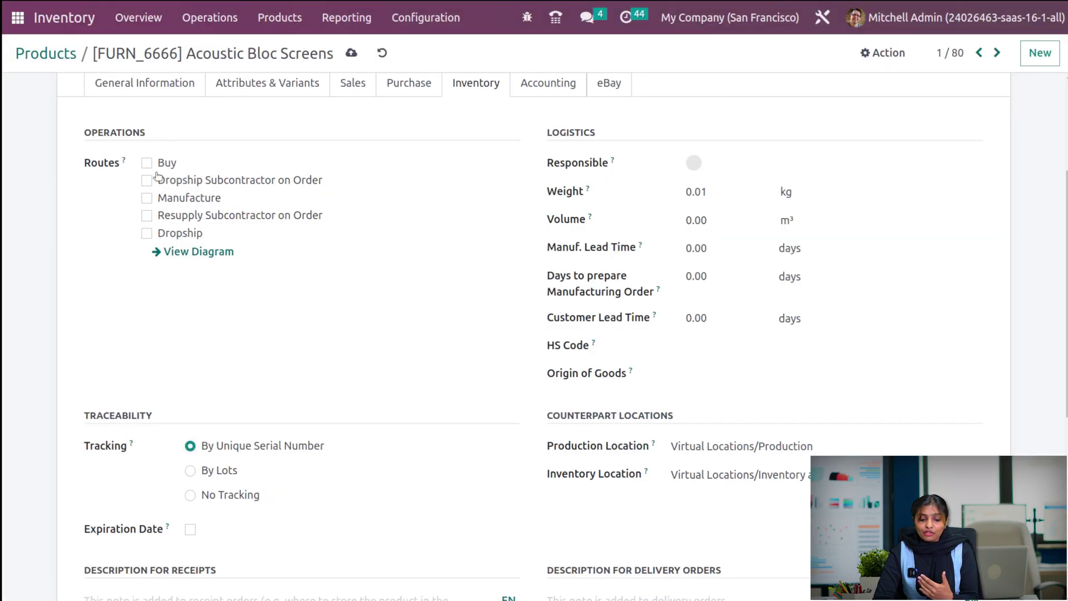
left_click(190, 471)
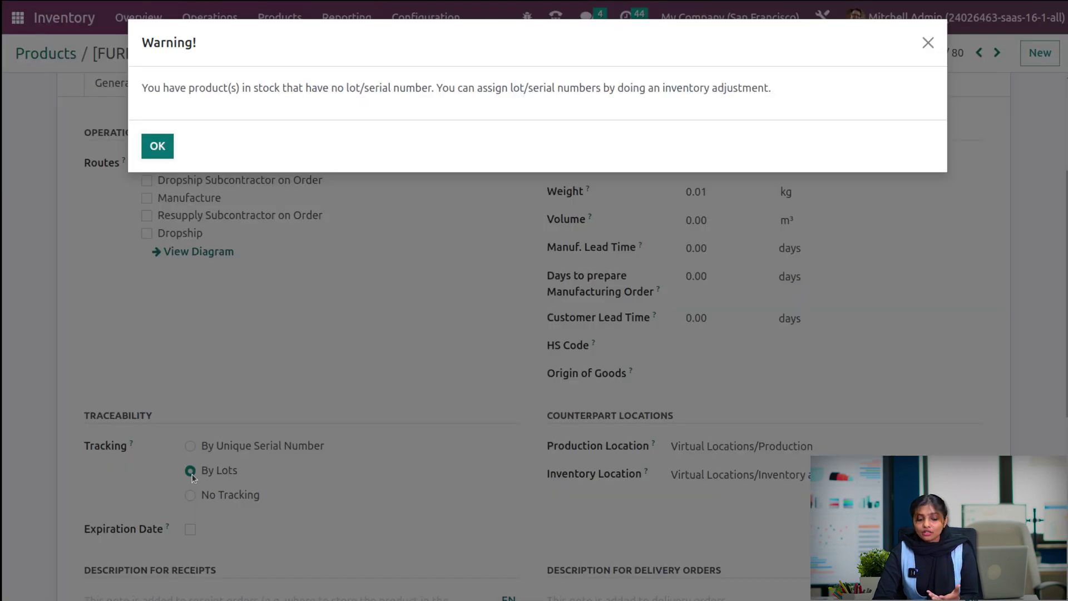
left_click(157, 145)
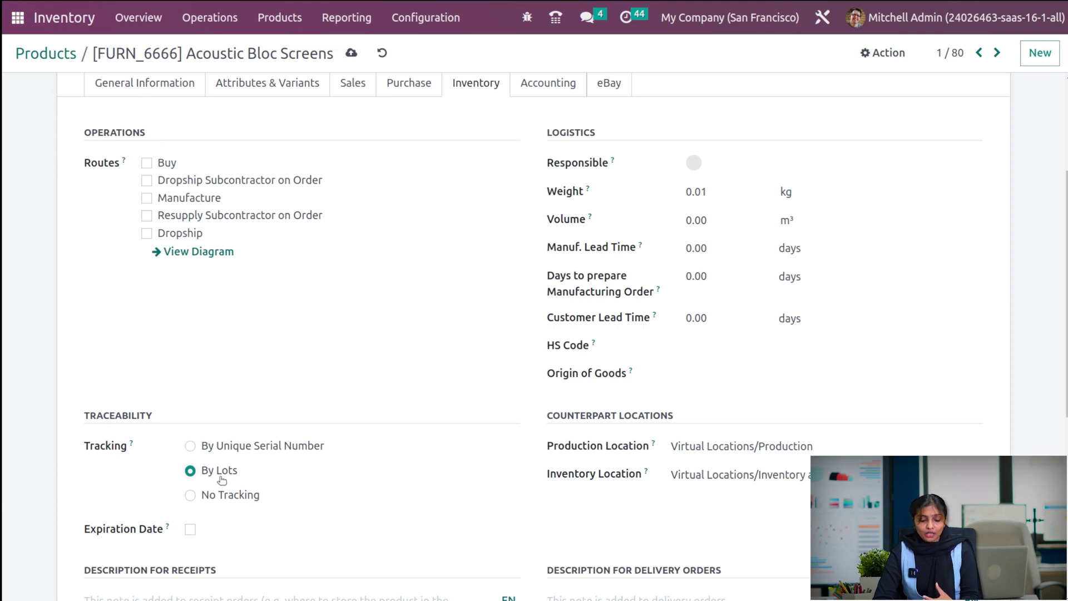
left_click(189, 495)
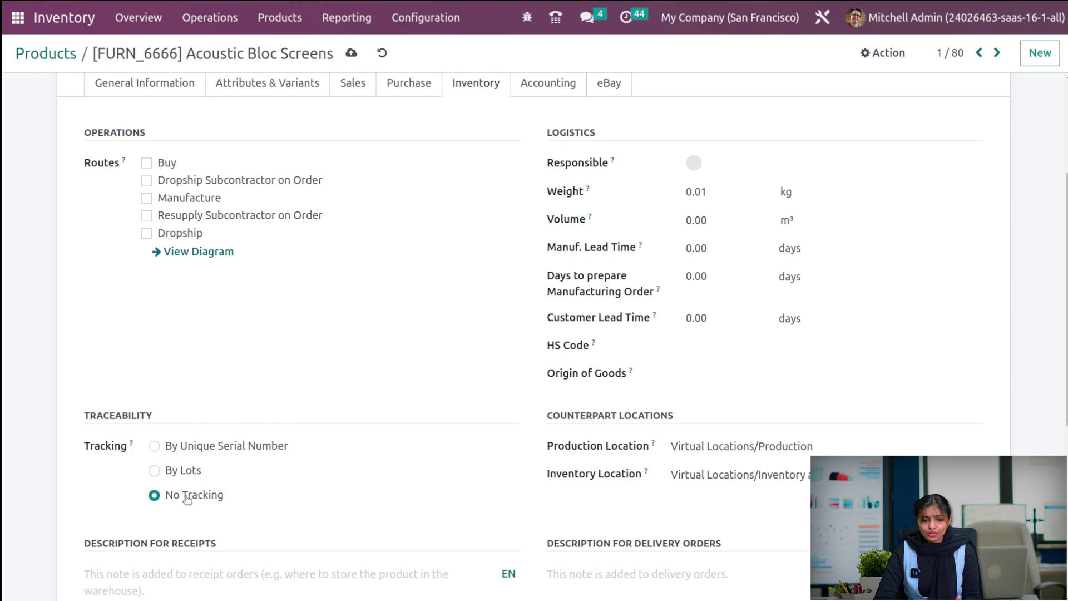
left_click(351, 54)
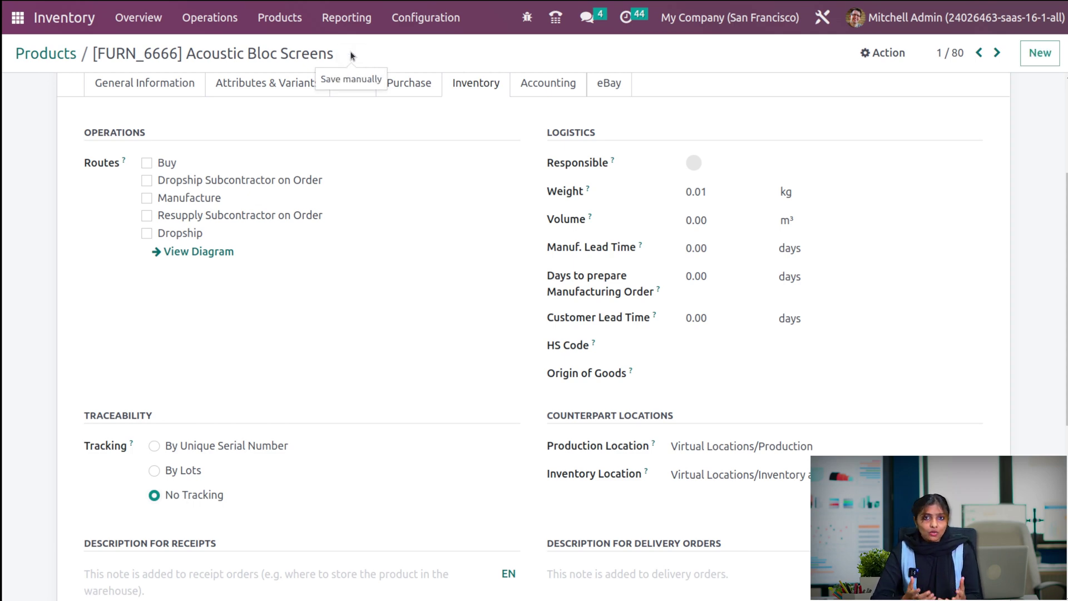
- Start a new operation type and set its type of operation to Internal Transfer
left_click(432, 16)
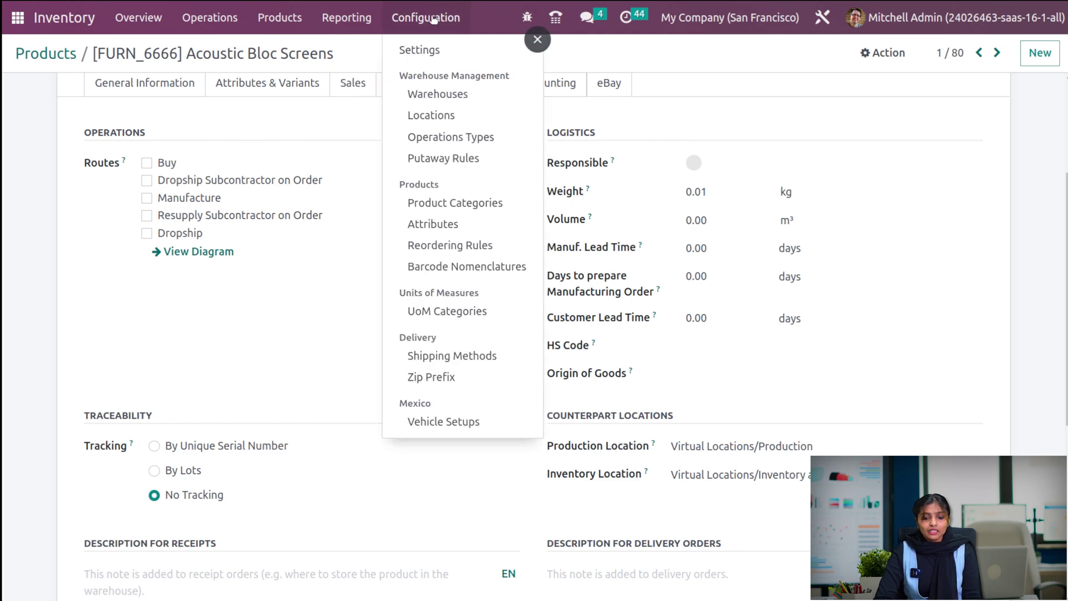
left_click(434, 143)
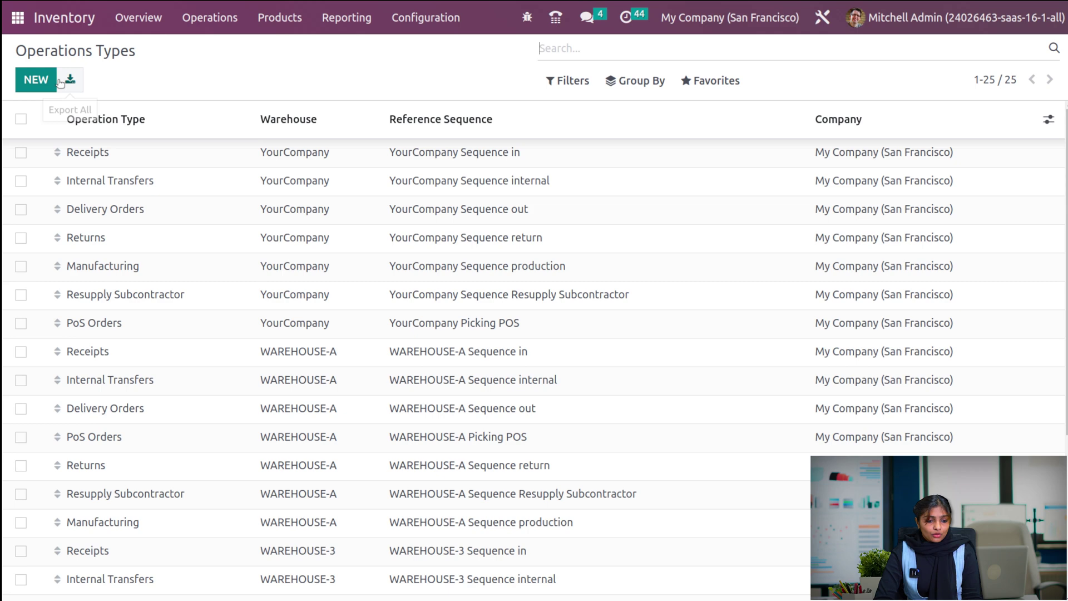
left_click(35, 78)
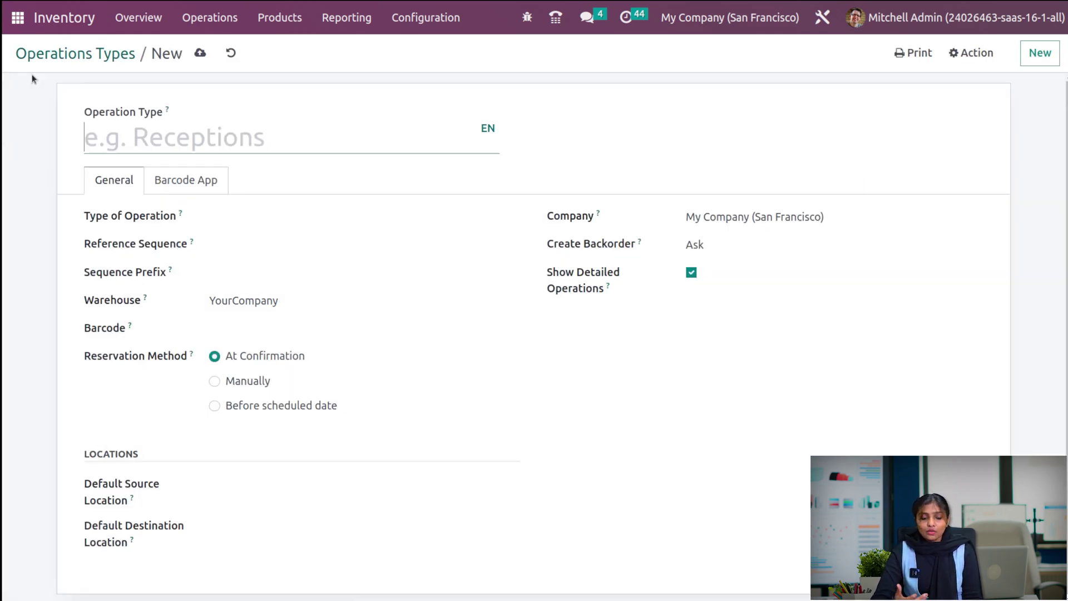
left_click(254, 211)
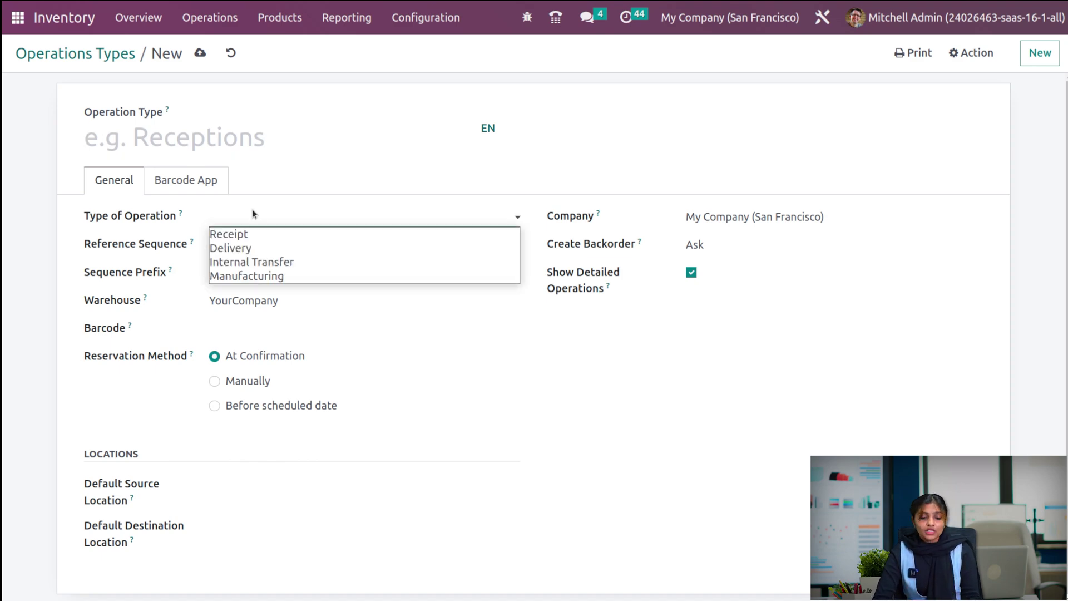
left_click(233, 265)
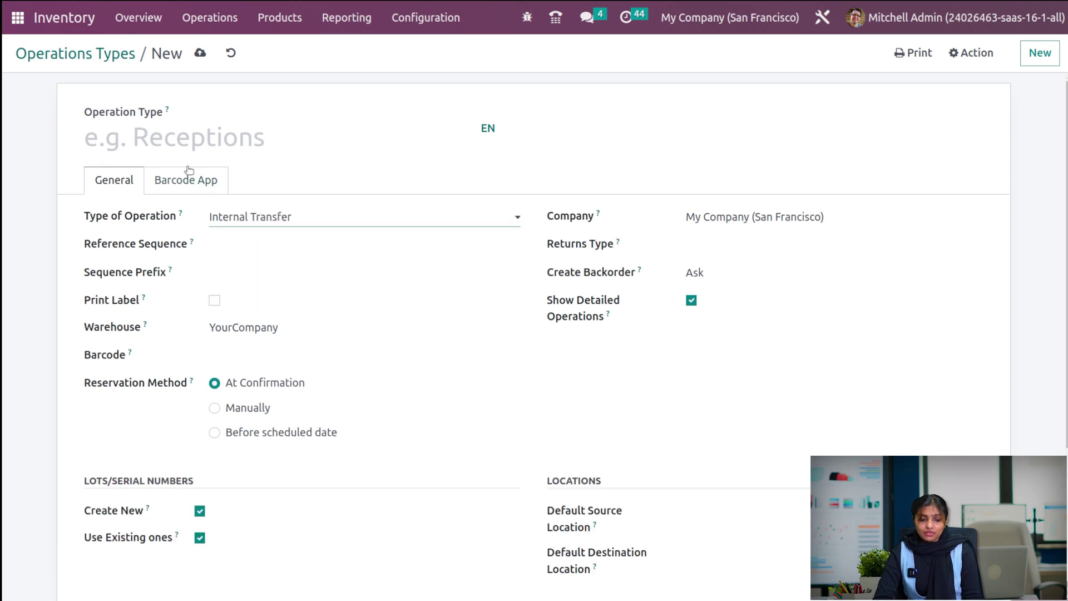
- Name the new operation type INTERNAL TRANSFER
left_click(166, 139)
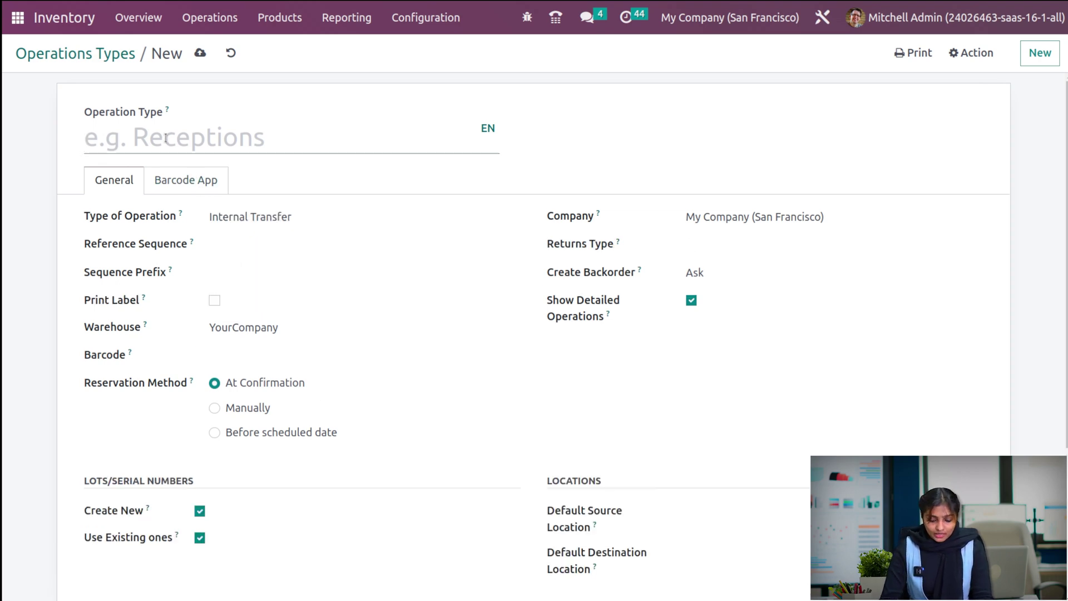
type("in")
key("BackSpace")
key("BackSpace")
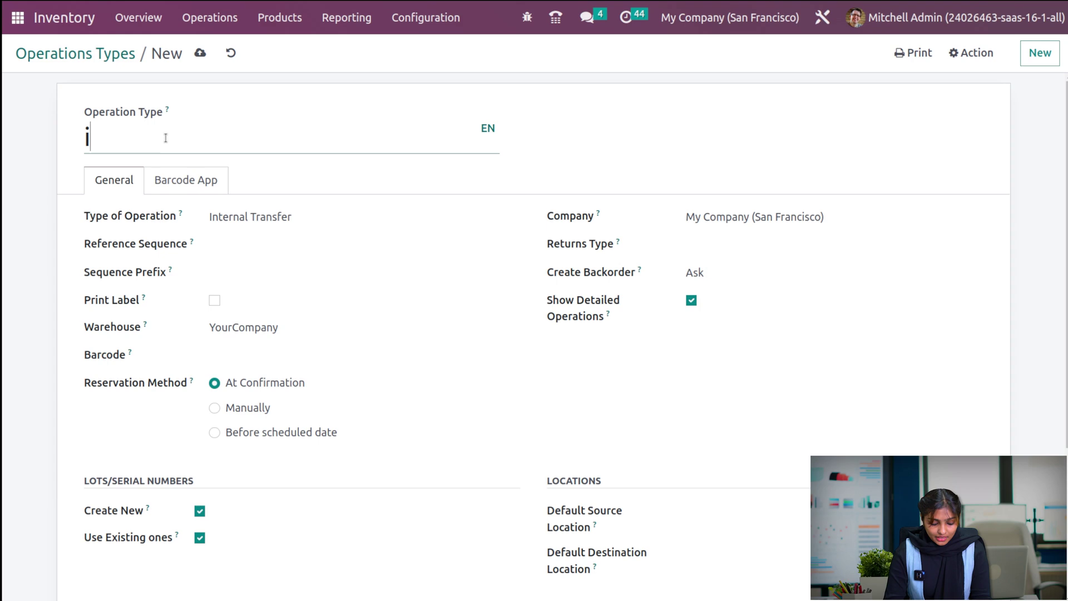
type("INTER")
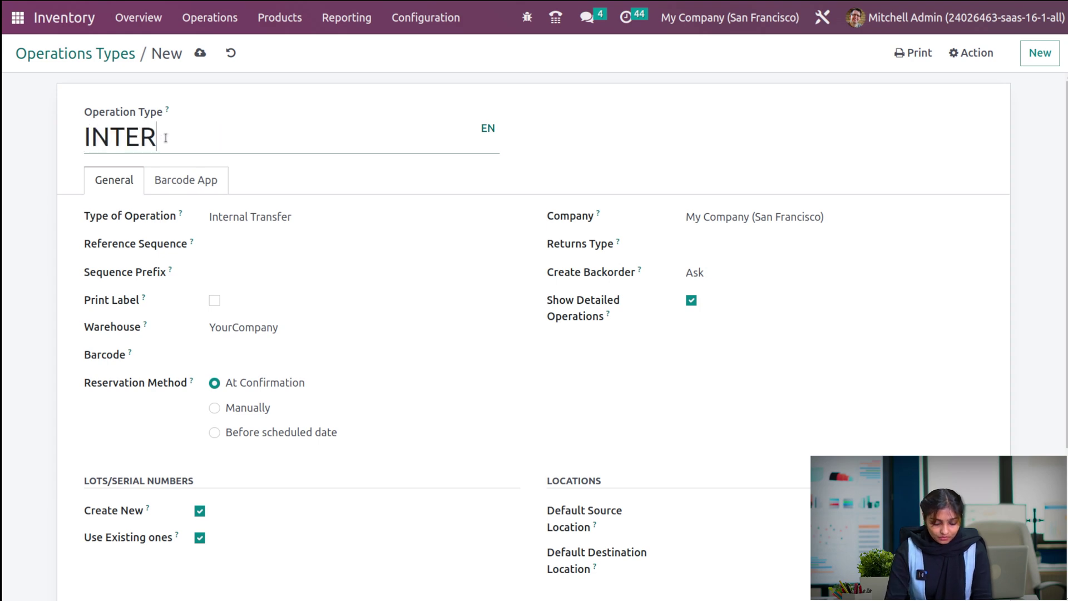
type("NAL ")
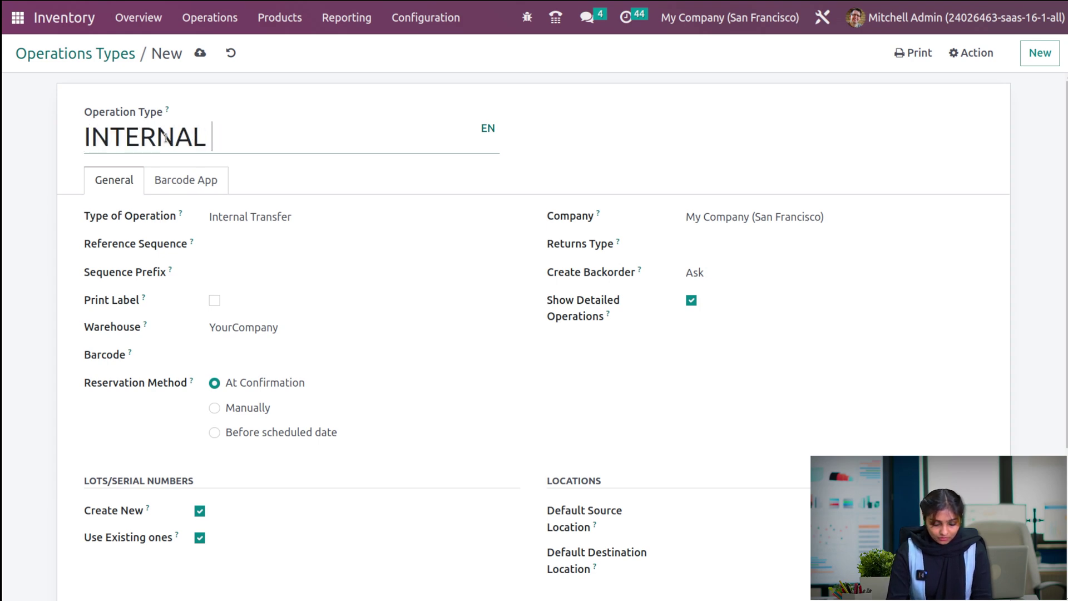
type("TRANSFER")
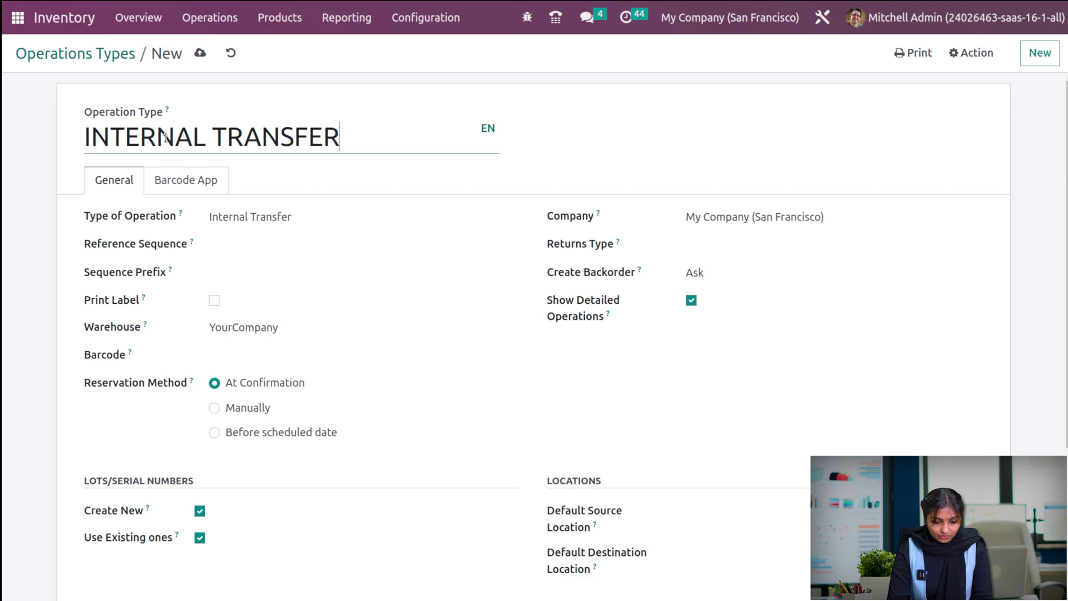
- Set the sequence prefix to INT, enable label printing, and enter QWERTY as the barcode
left_click(252, 271)
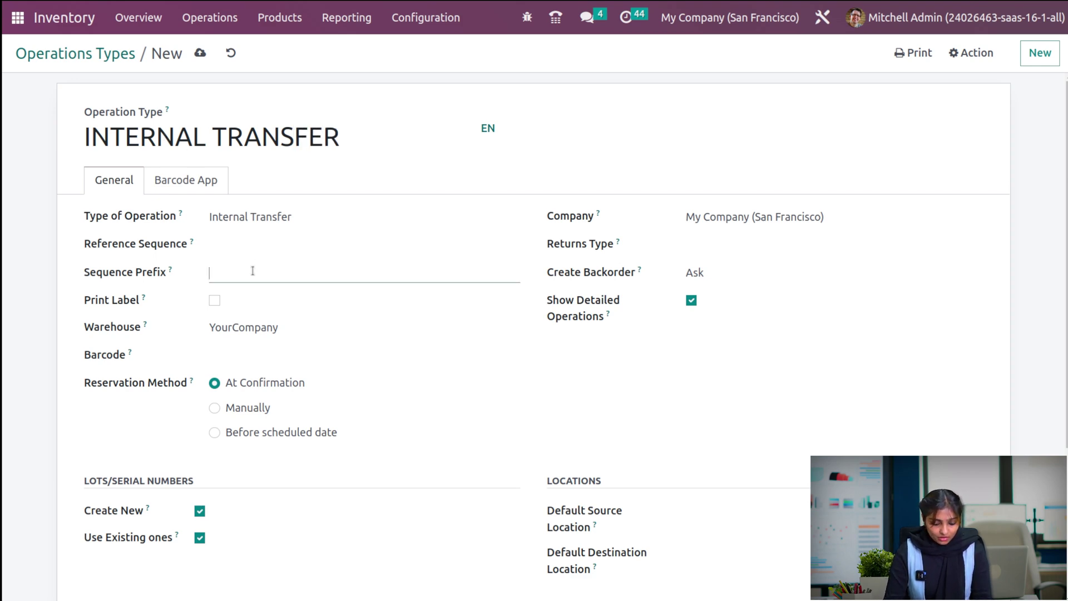
type("INT")
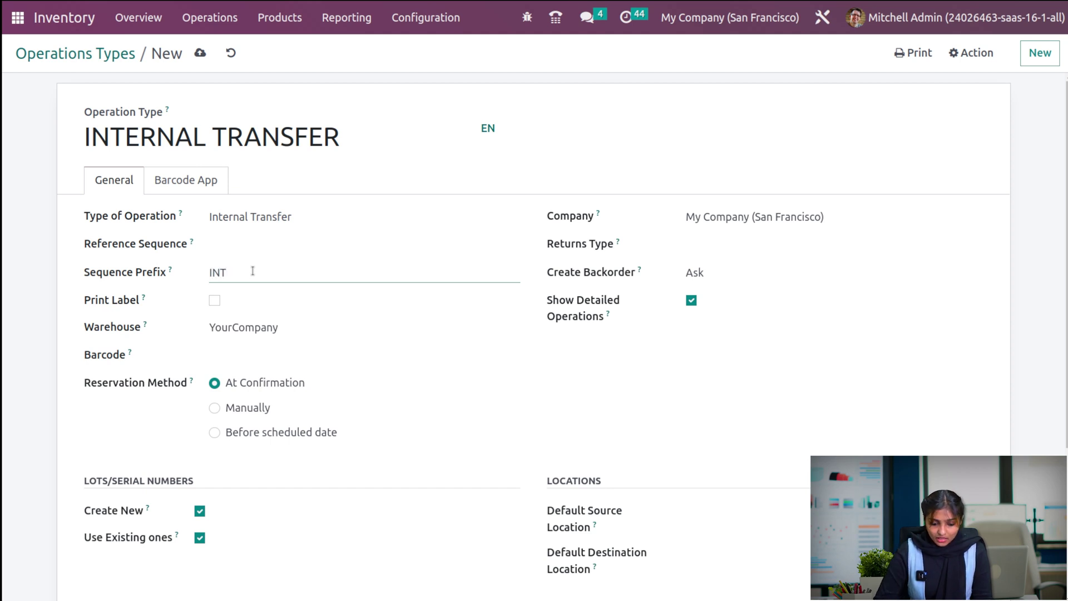
mouse_move(142, 297)
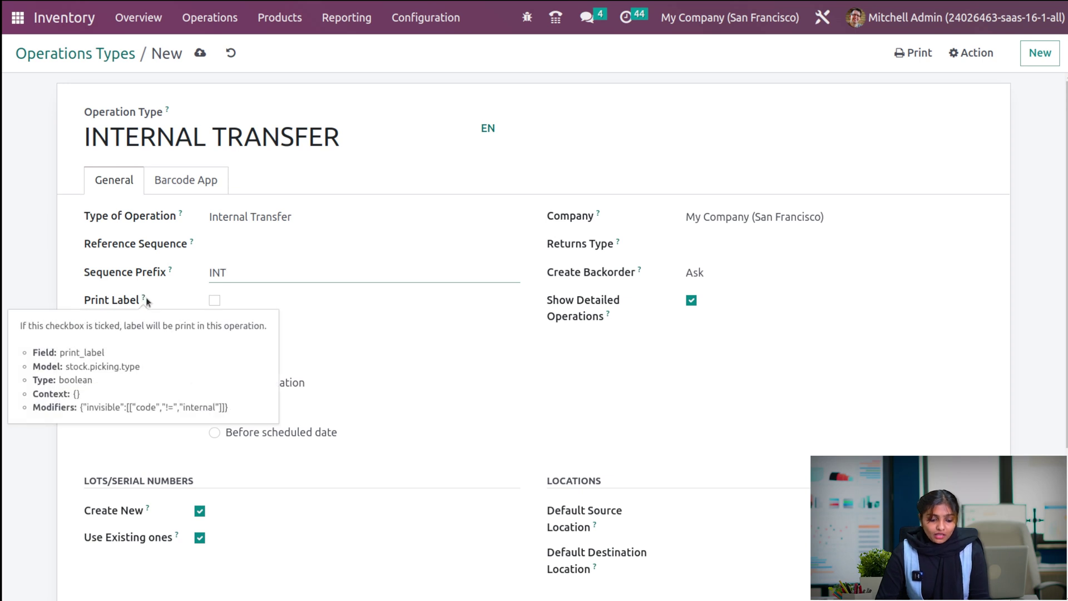
left_click(215, 300)
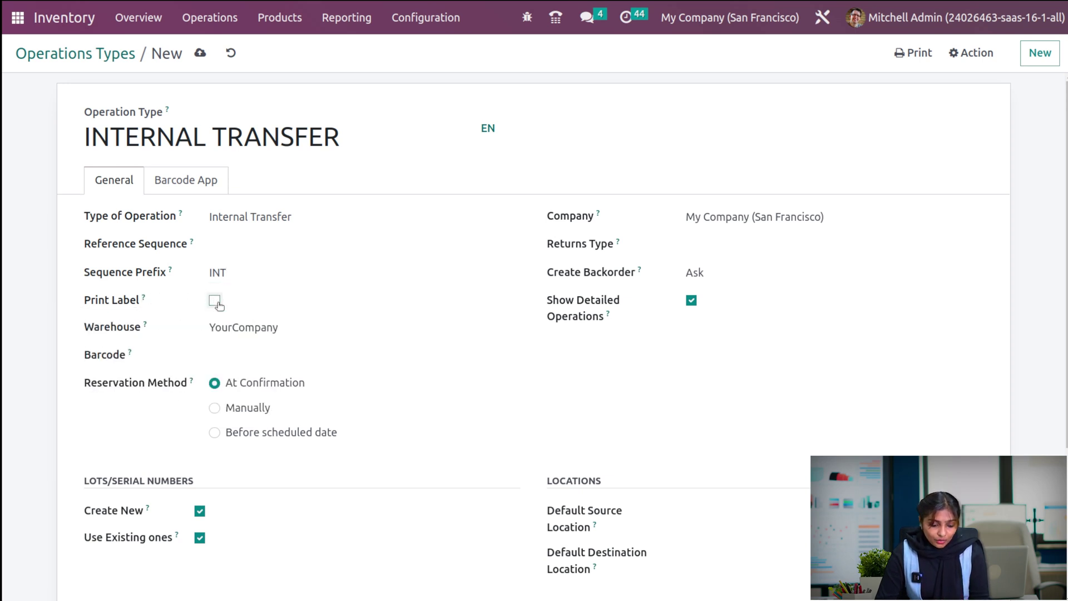
left_click(302, 362)
type("QWERTY")
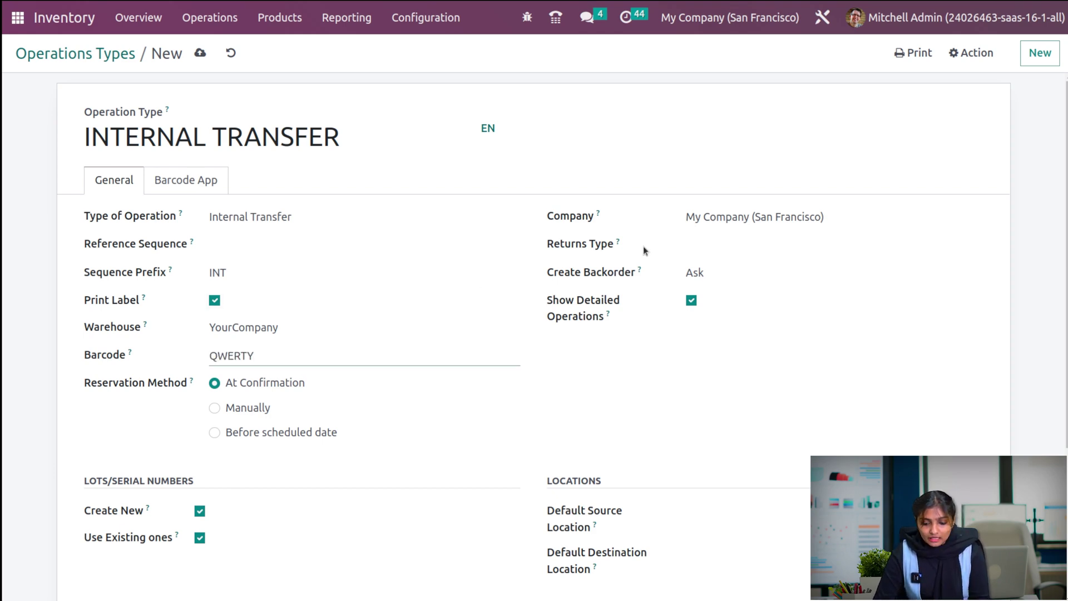
- Set the returns type to YourCompany: Returns and try to save the INTERNAL TRANSFER operation type
left_click(734, 238)
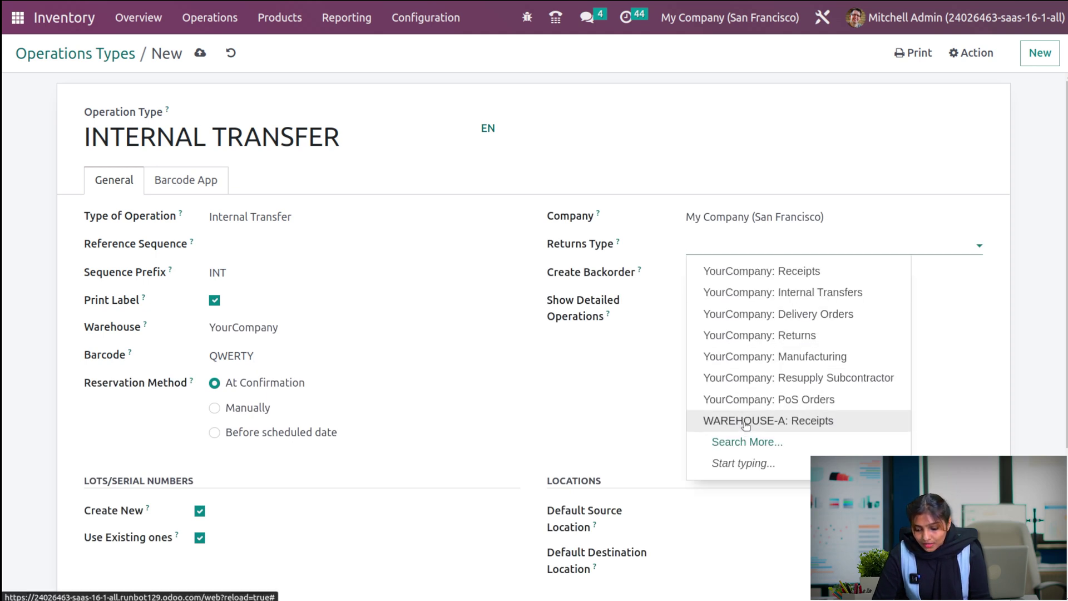
left_click(751, 336)
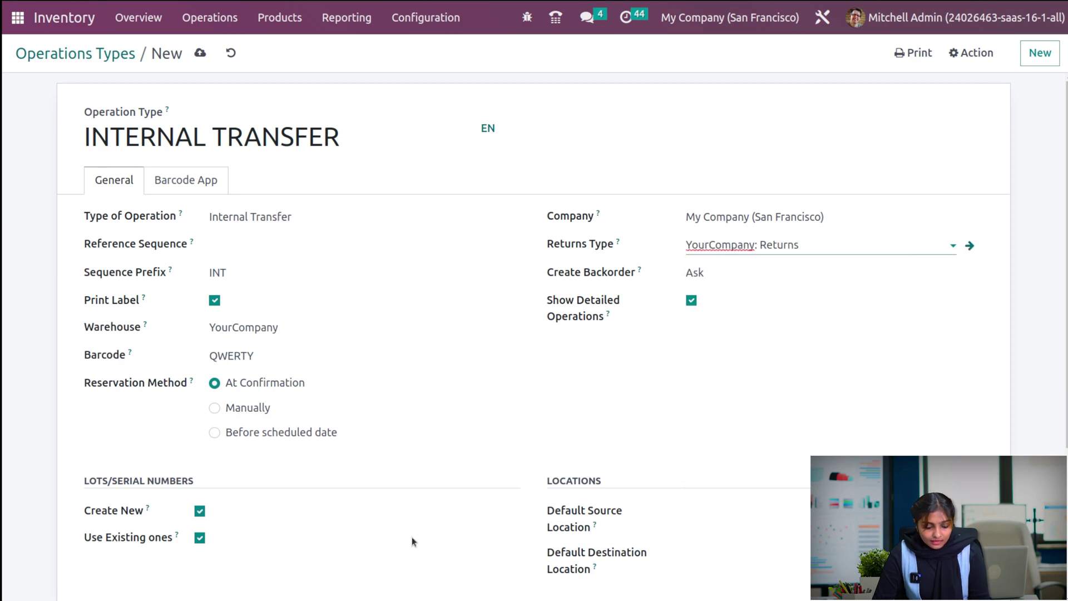
scroll(416, 550, "down", 3)
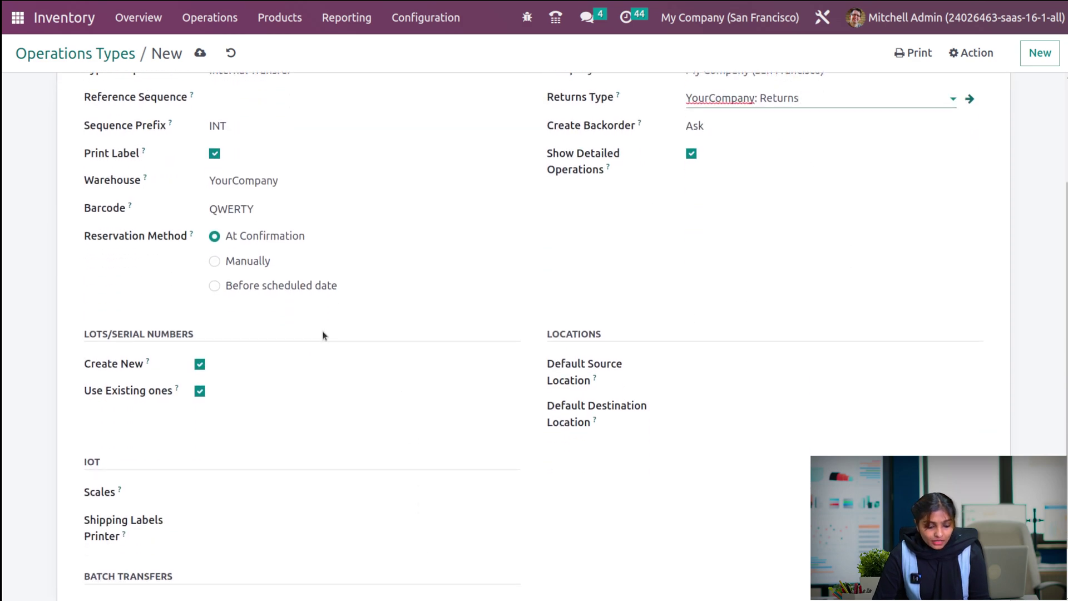
scroll(324, 335, "down", 1)
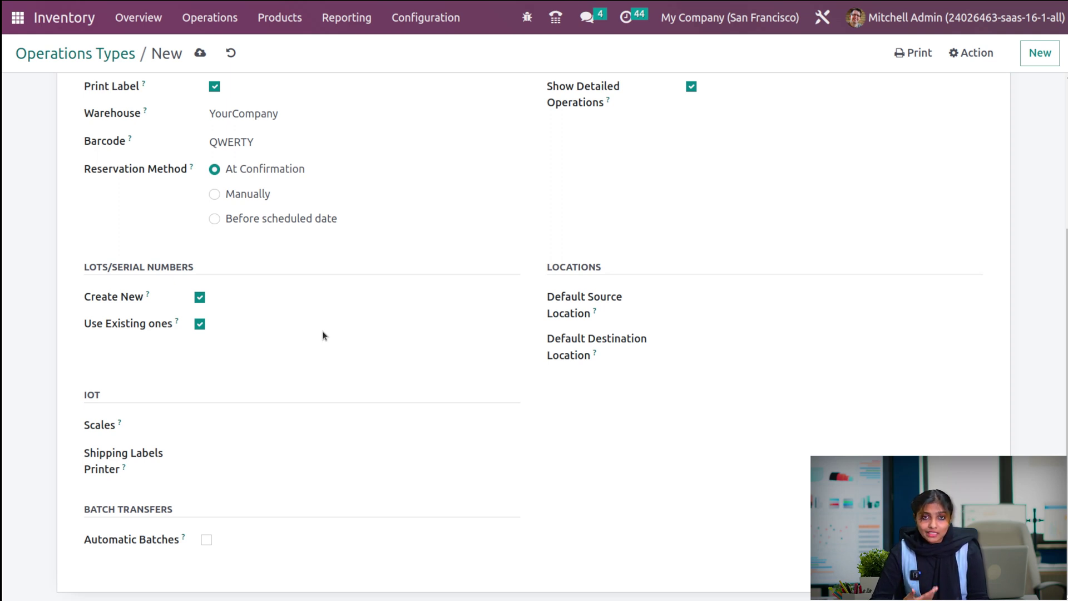
scroll(512, 257, "up", 3)
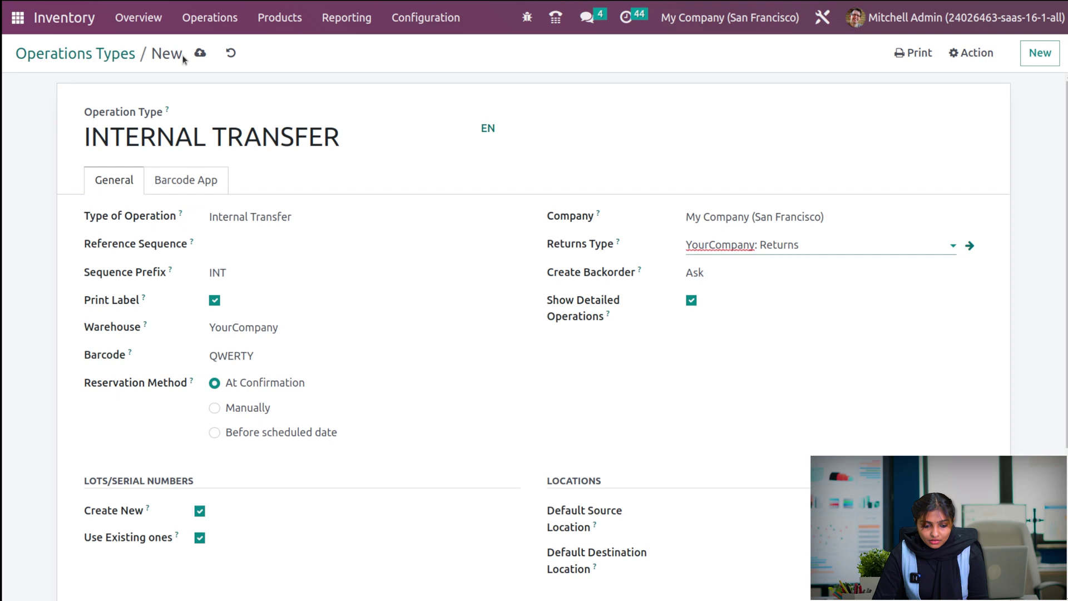
left_click(206, 55)
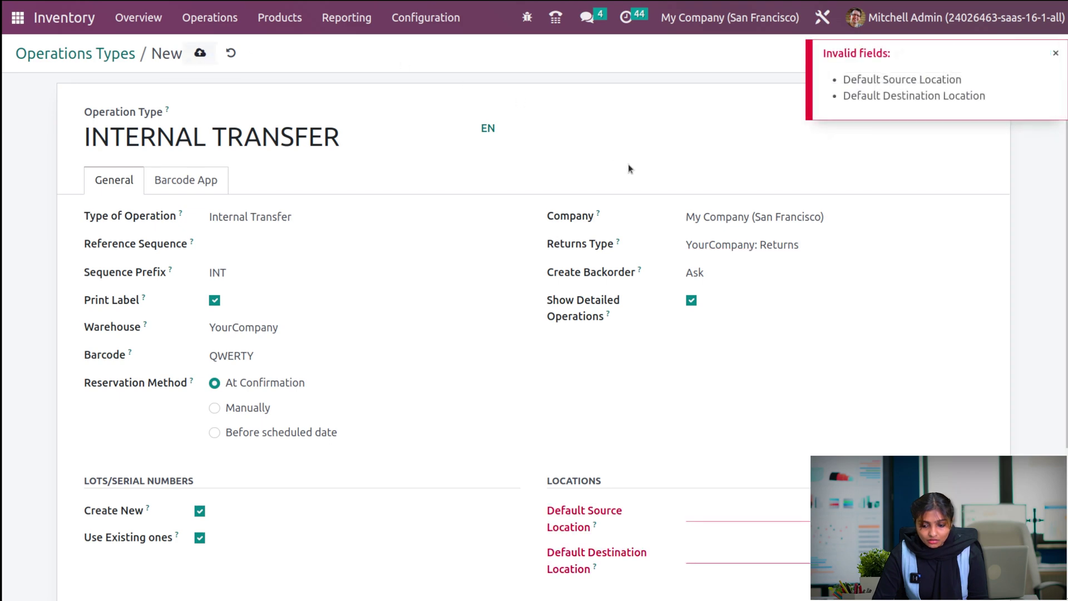
- Set the INTERNAL TRANSFER operation type's default source location to WH/Stock and its default destination location to WH3
left_click(733, 515)
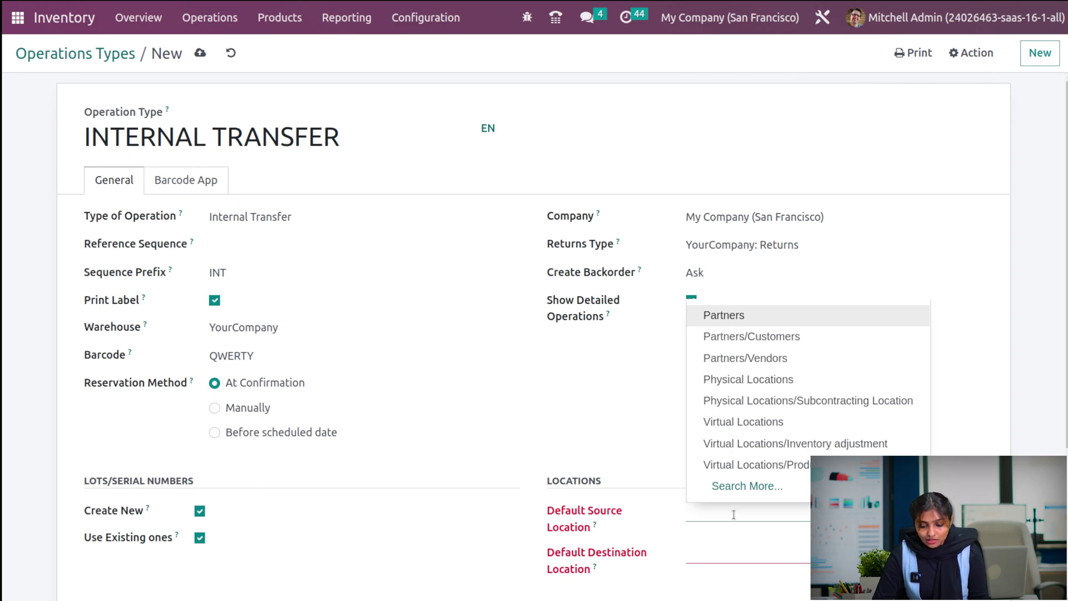
left_click(748, 486)
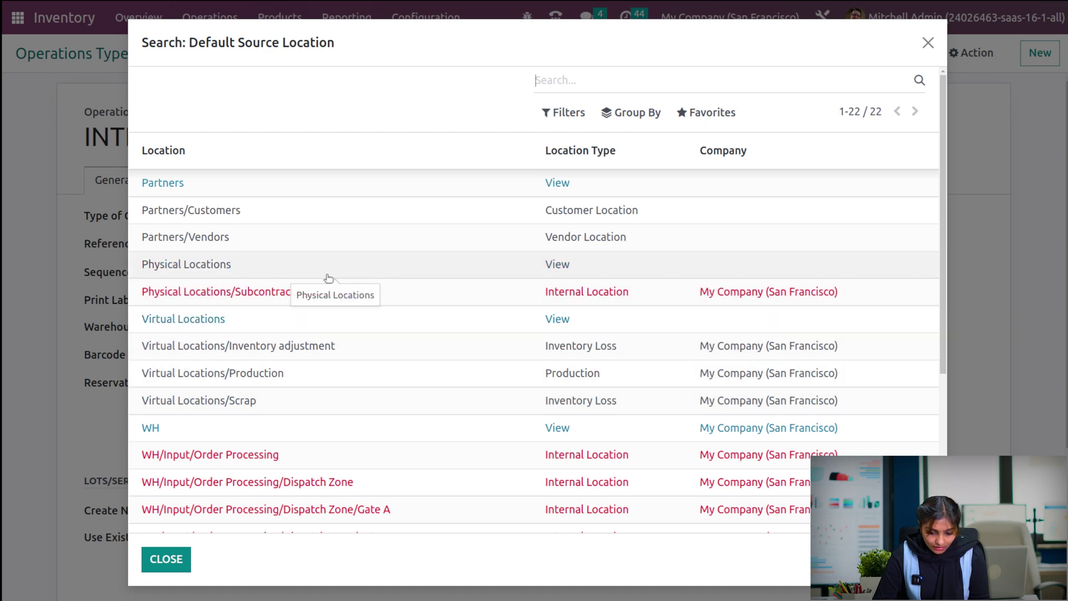
scroll(283, 318, "down", 3)
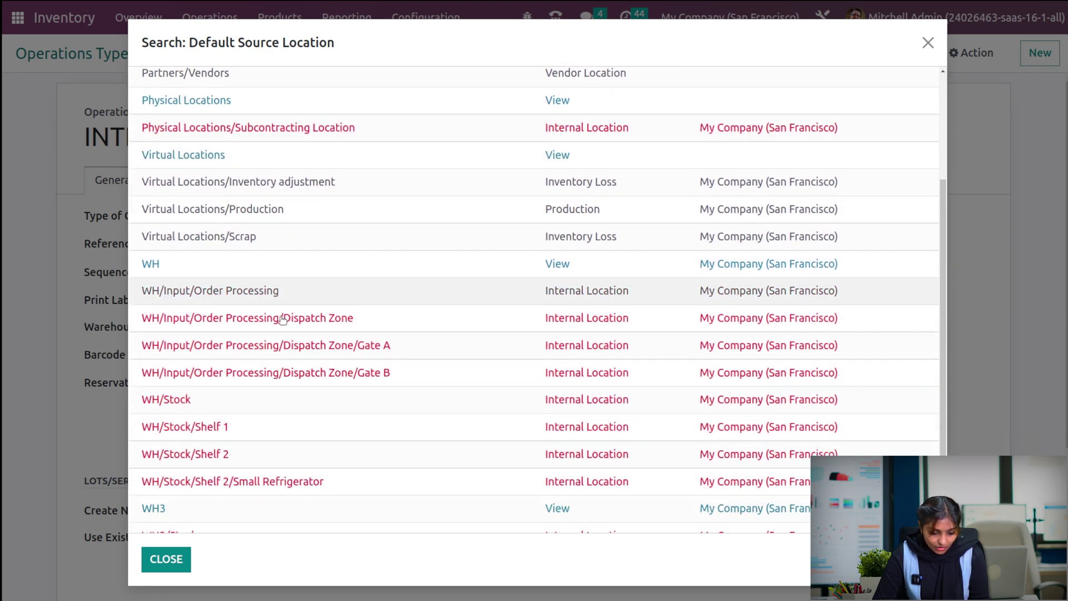
scroll(282, 318, "down", 1)
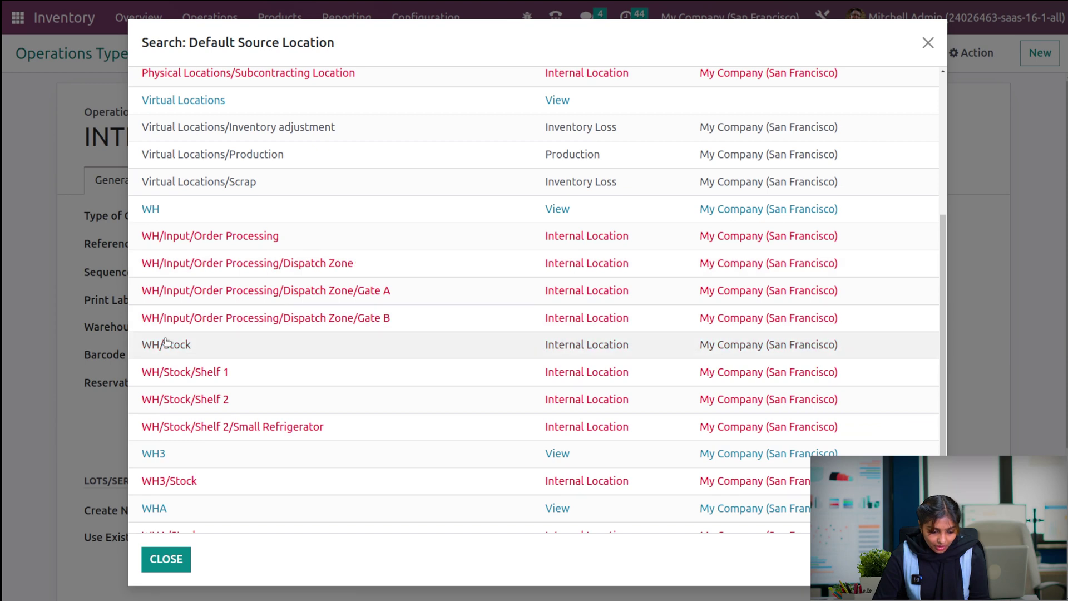
left_click(166, 344)
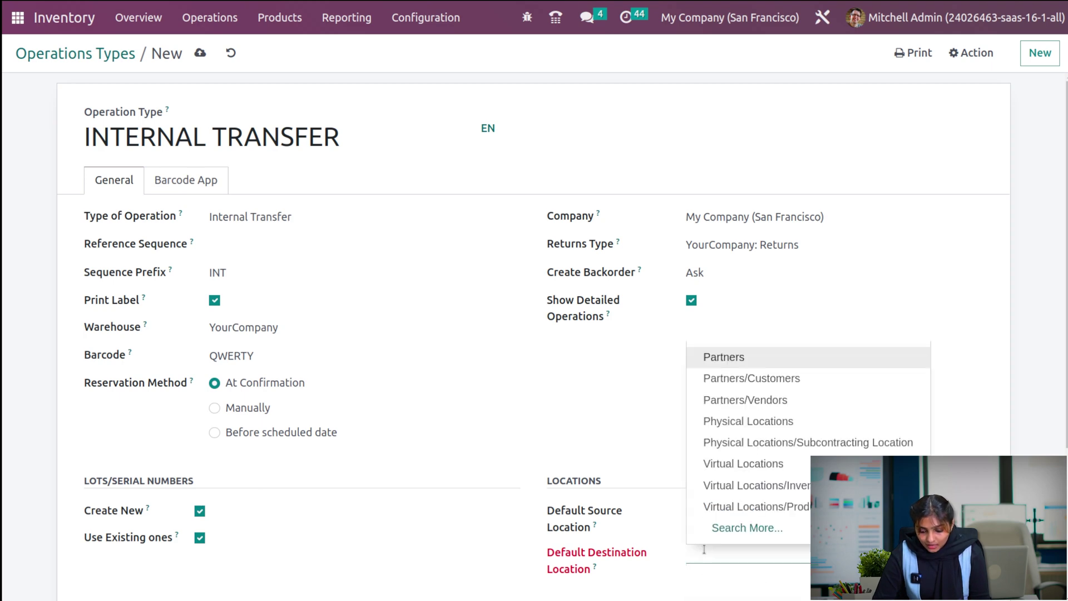
left_click(734, 528)
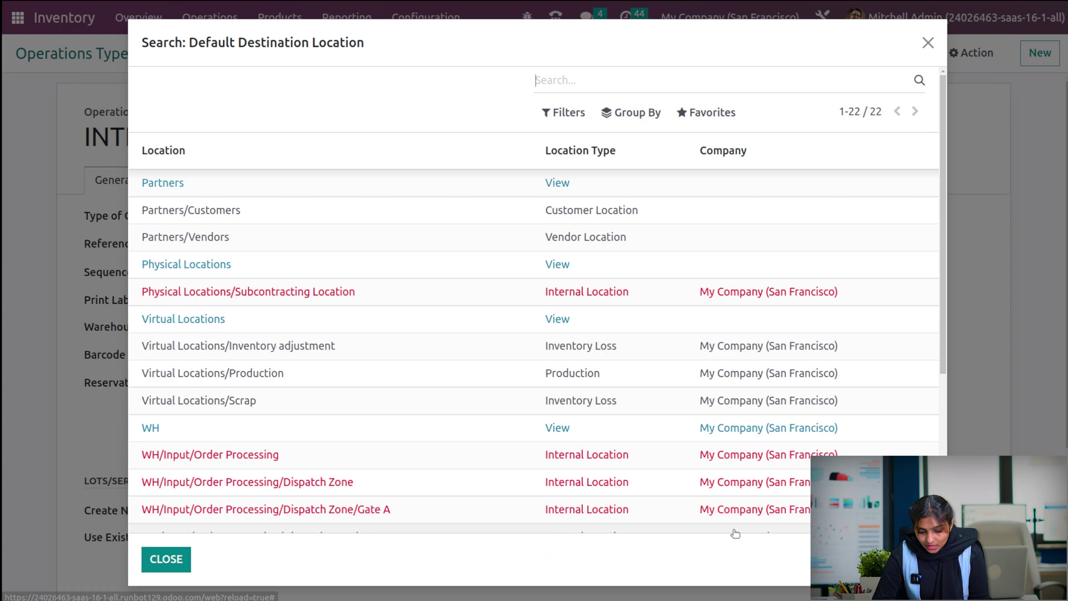
scroll(442, 435, "down", 5)
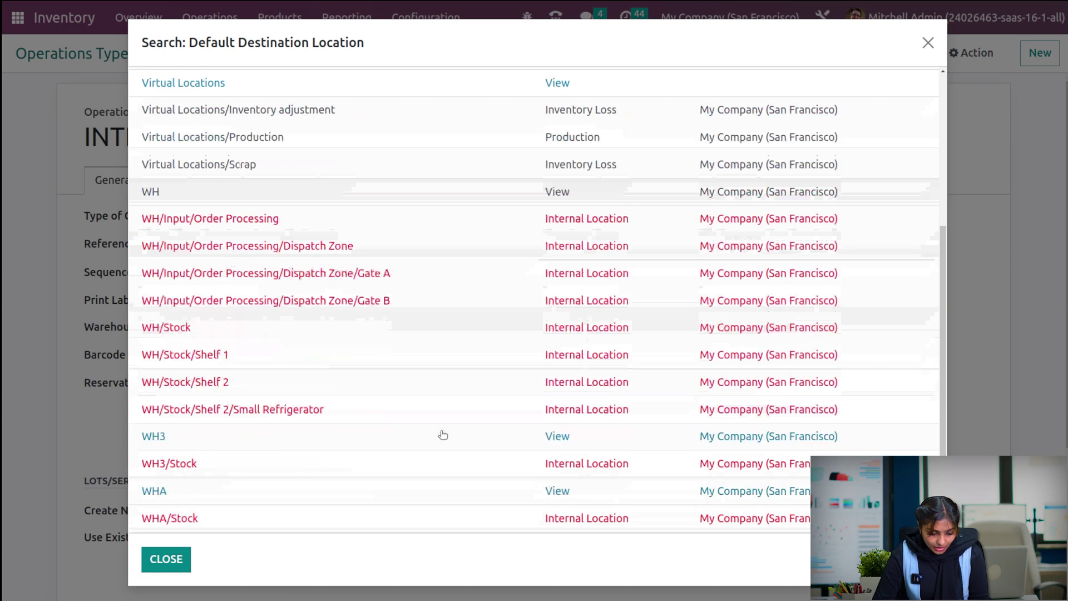
left_click(347, 432)
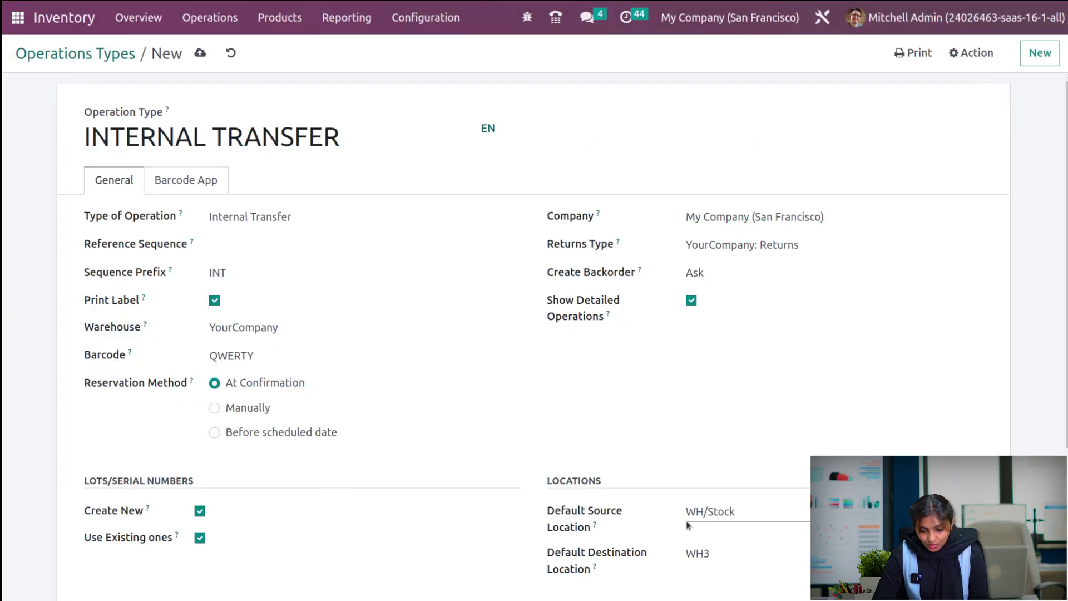
- Change the returns type of the INTERNAL TRANSFER operation type to WAREHOUSE-3: Returns
left_click(705, 245)
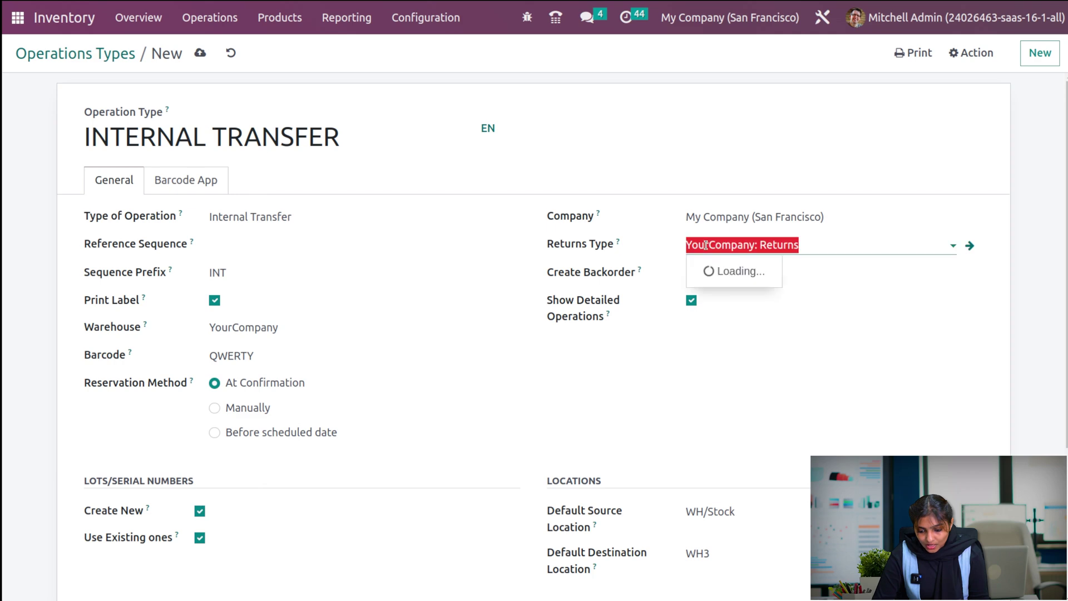
left_click(756, 443)
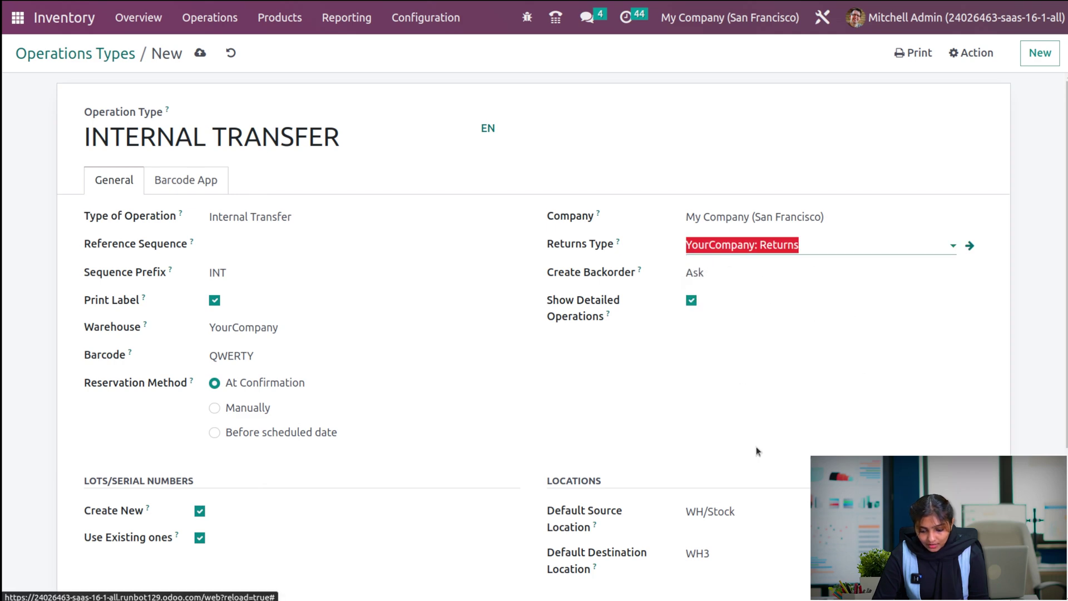
scroll(375, 449, "down", 5)
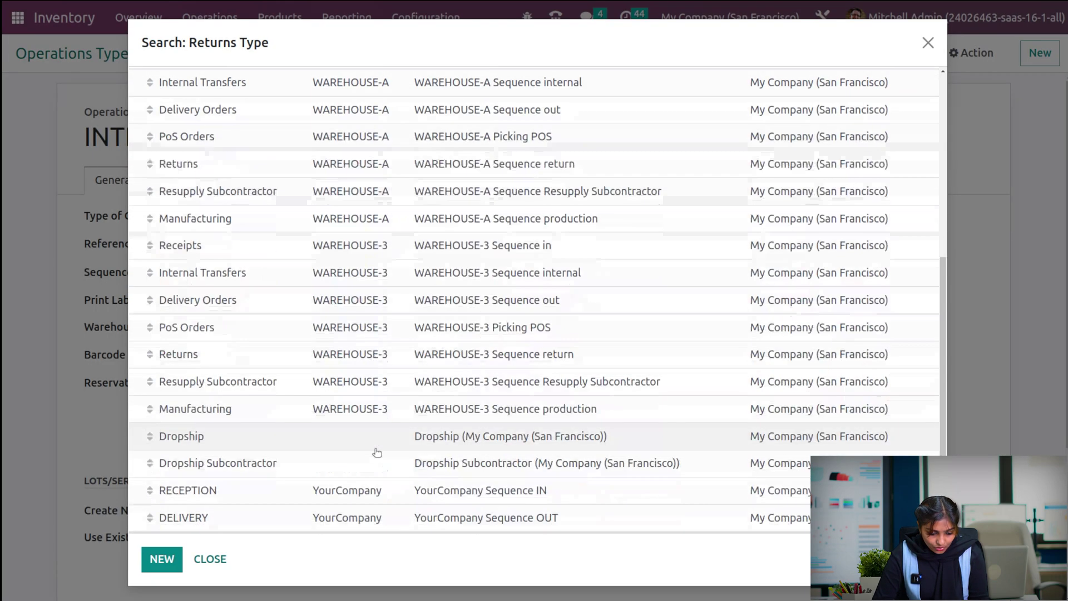
left_click(322, 354)
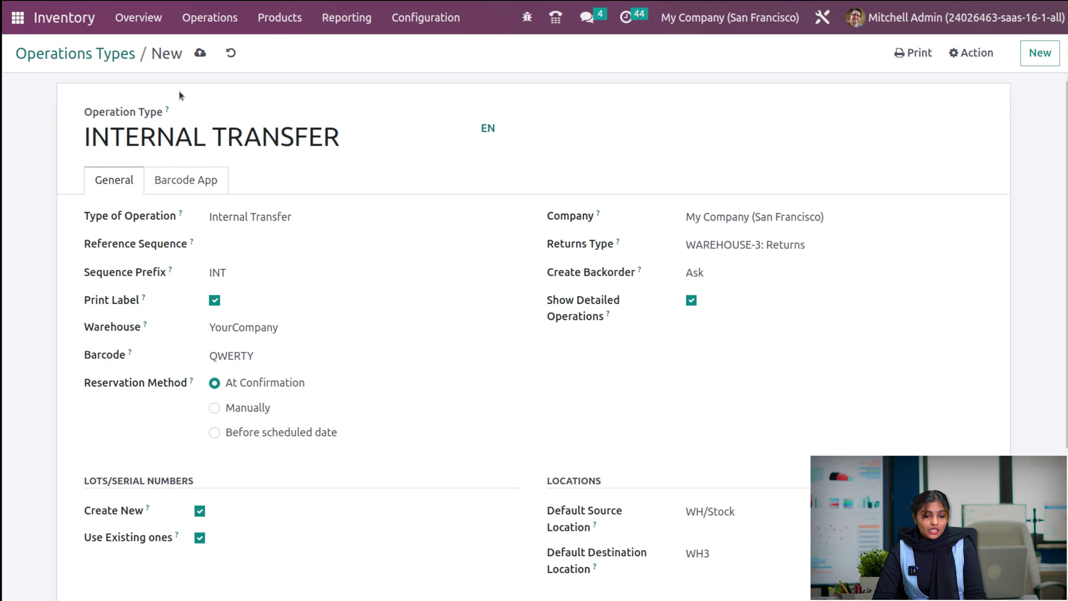
- Save the INTERNAL TRANSFER operation type and go back to the end of the operation types list
left_click(200, 54)
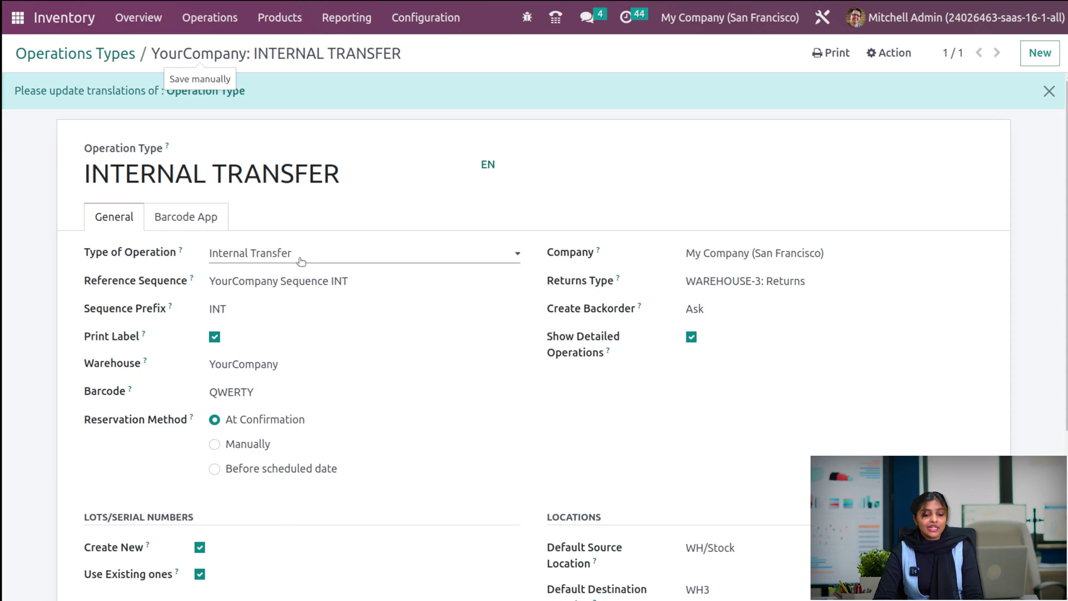
left_click(81, 54)
scroll(214, 526, "down", 5)
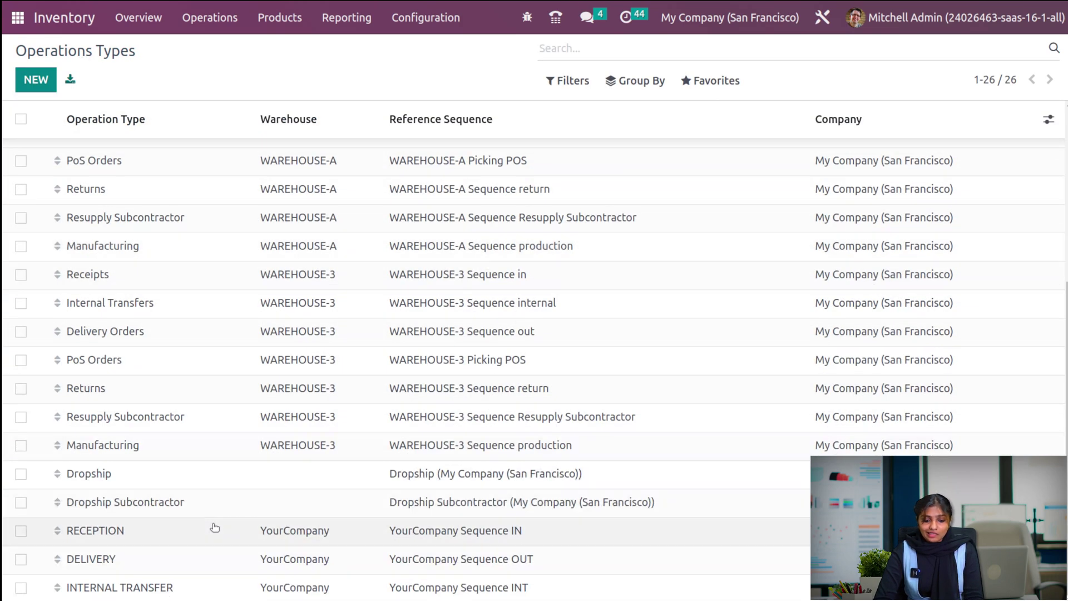
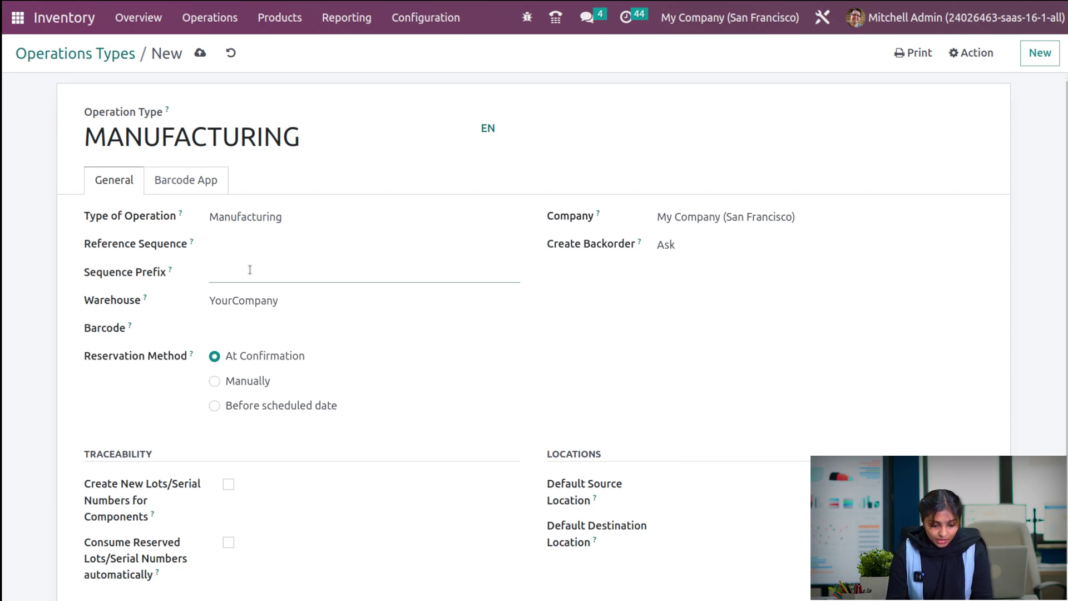
- Set the MANUFACTURING sequence prefix to MN and enable creating new component lots/serial numbers and automatically consuming reserved ones
type("MN")
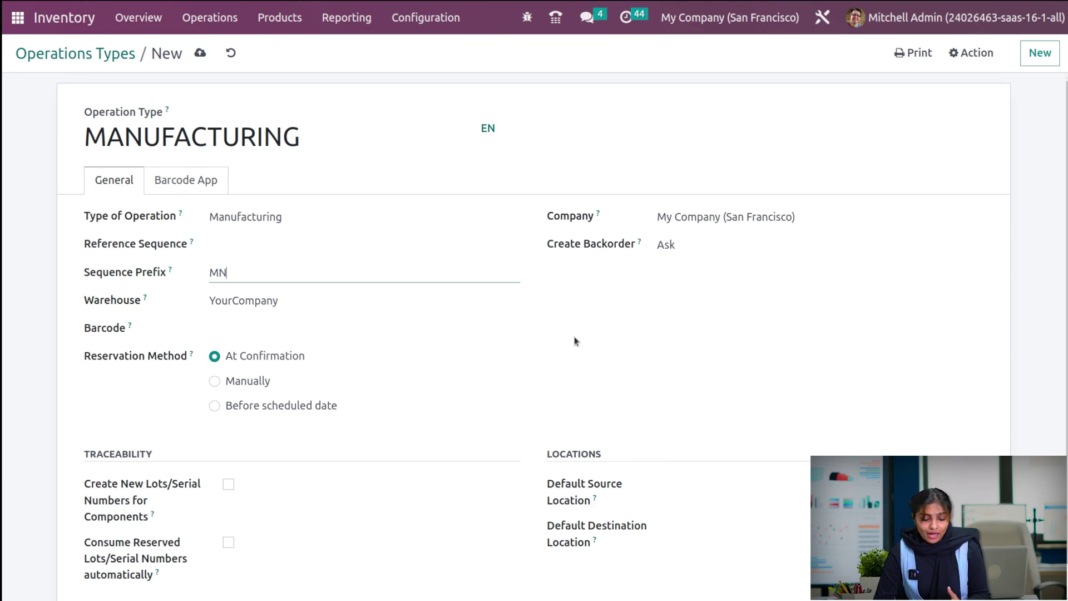
scroll(488, 386, "down", 1)
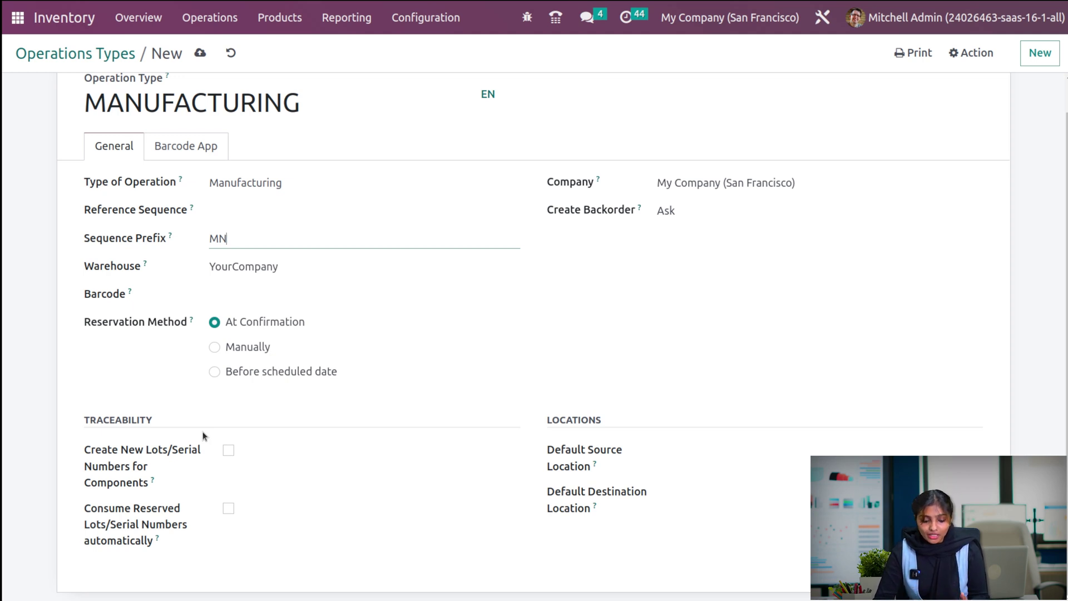
left_click(228, 451)
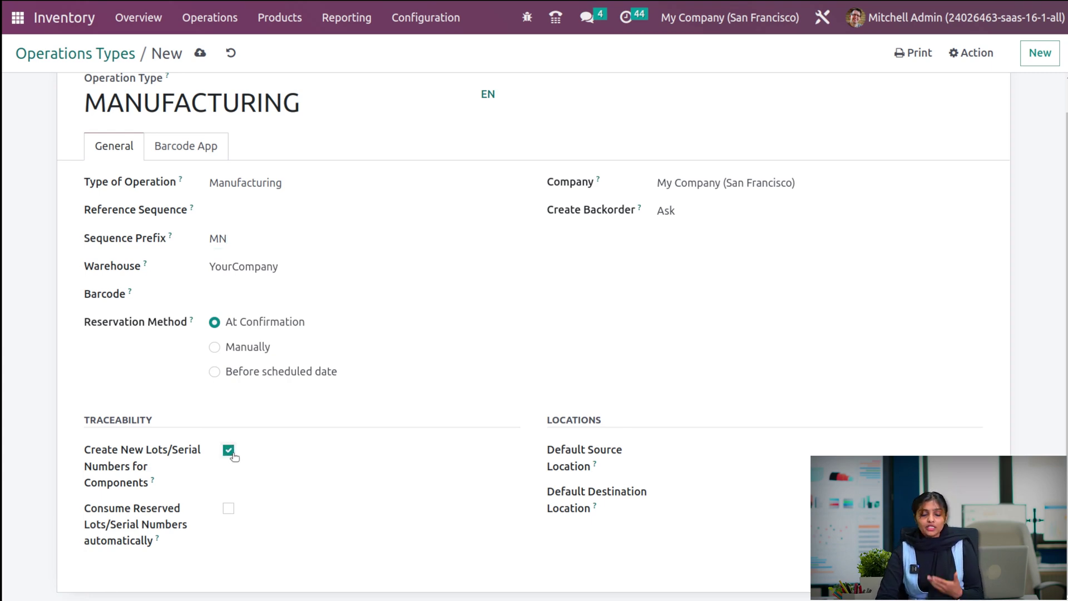
left_click(228, 508)
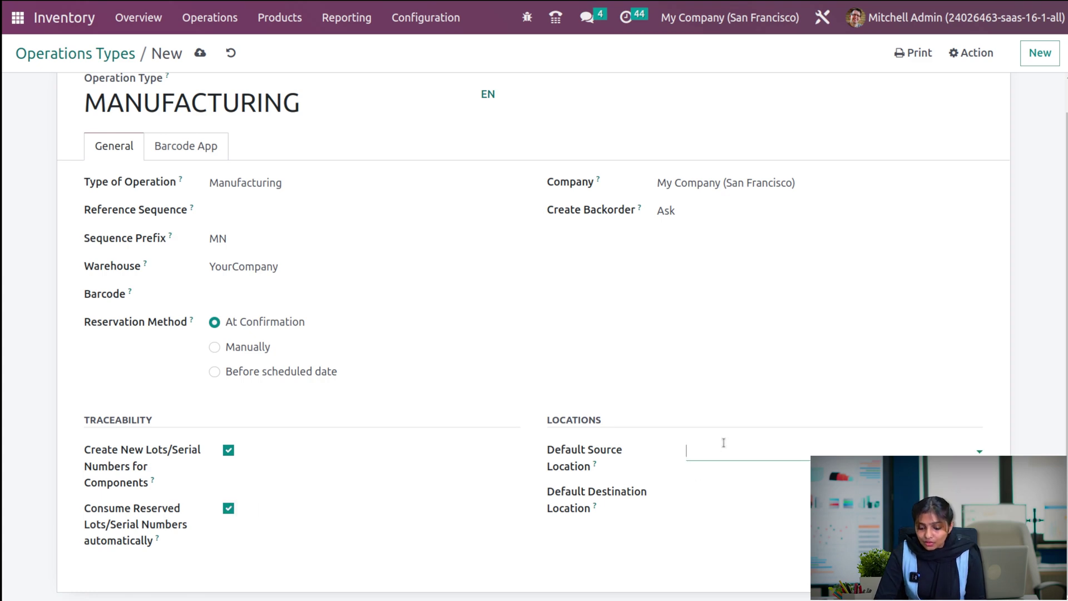
- Set the MANUFACTURING operation type's default source location to WH and its default destination location to WH3
left_click(723, 443)
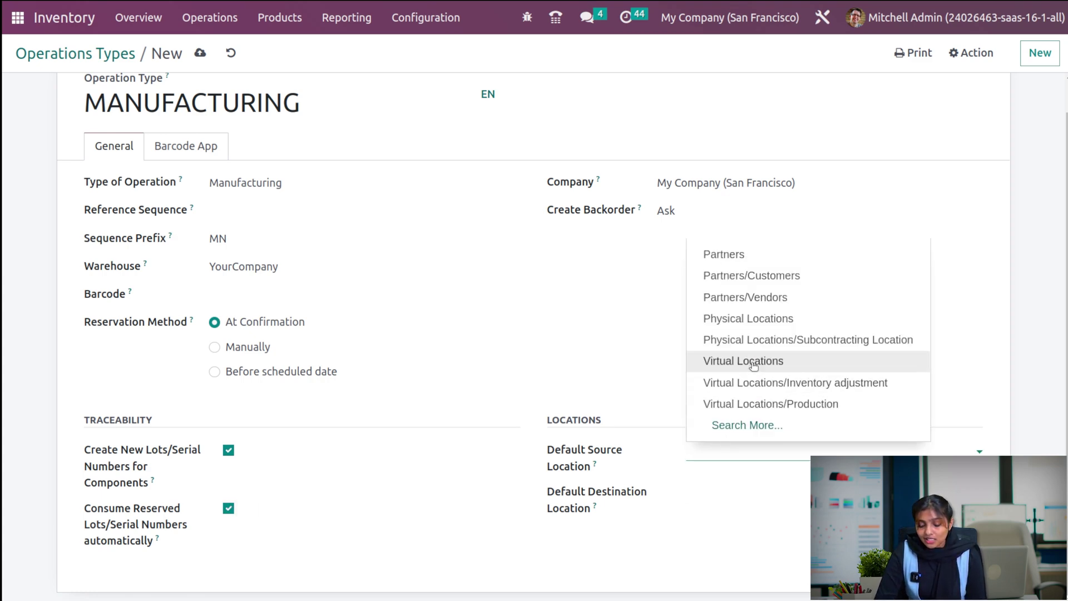
left_click(747, 425)
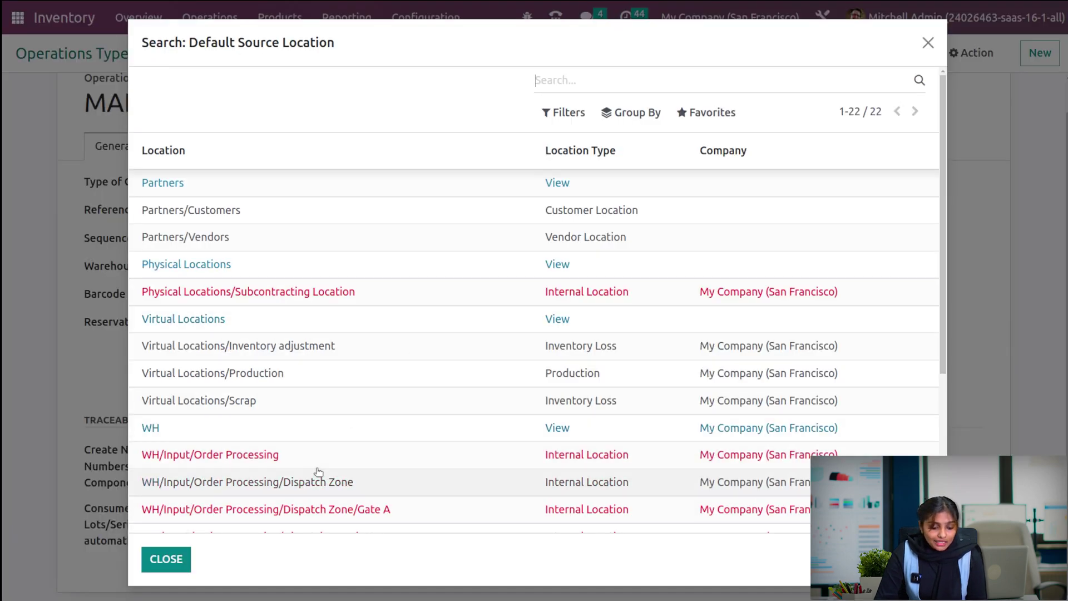
left_click(249, 437)
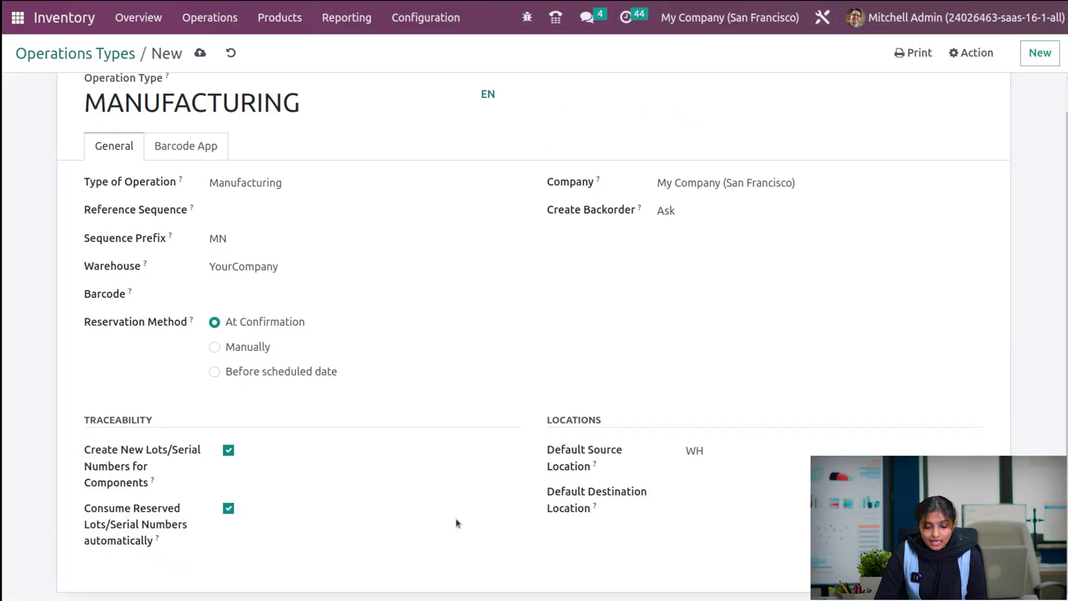
left_click(696, 495)
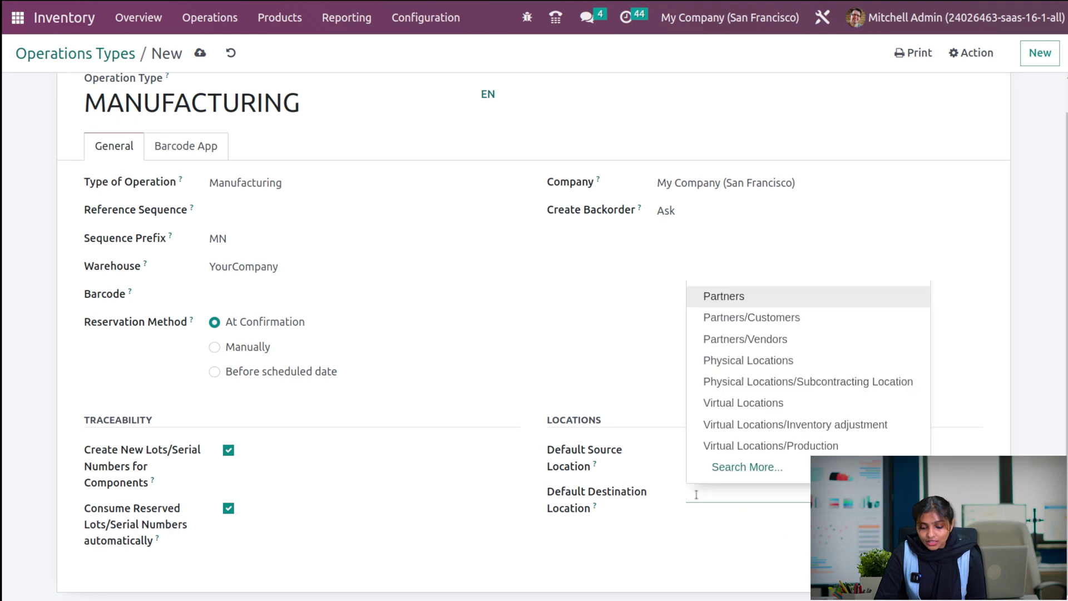
left_click(721, 465)
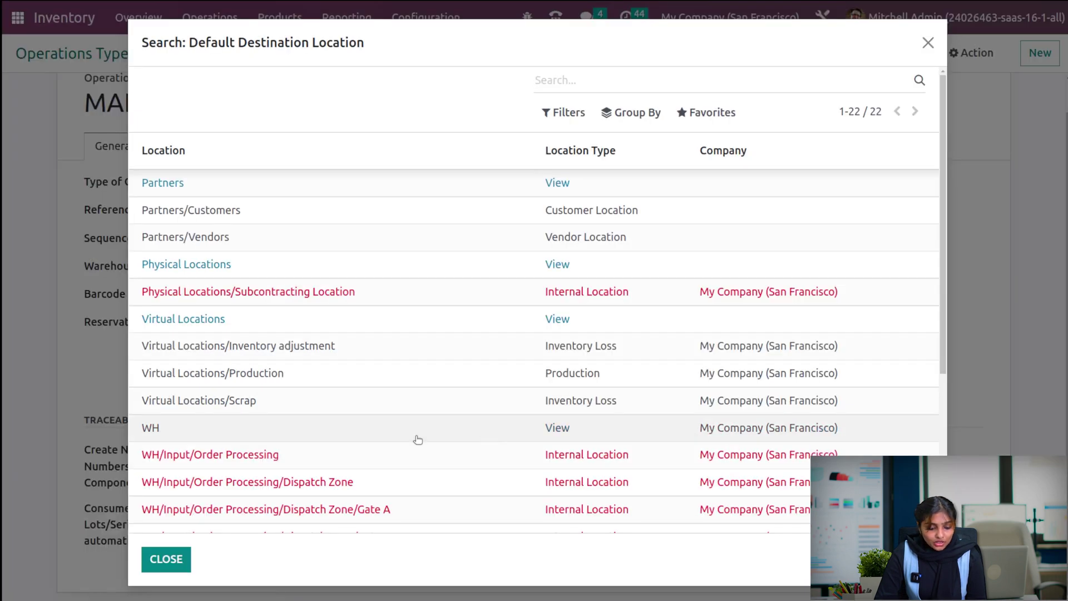
scroll(418, 439, "down", 5)
left_click(345, 438)
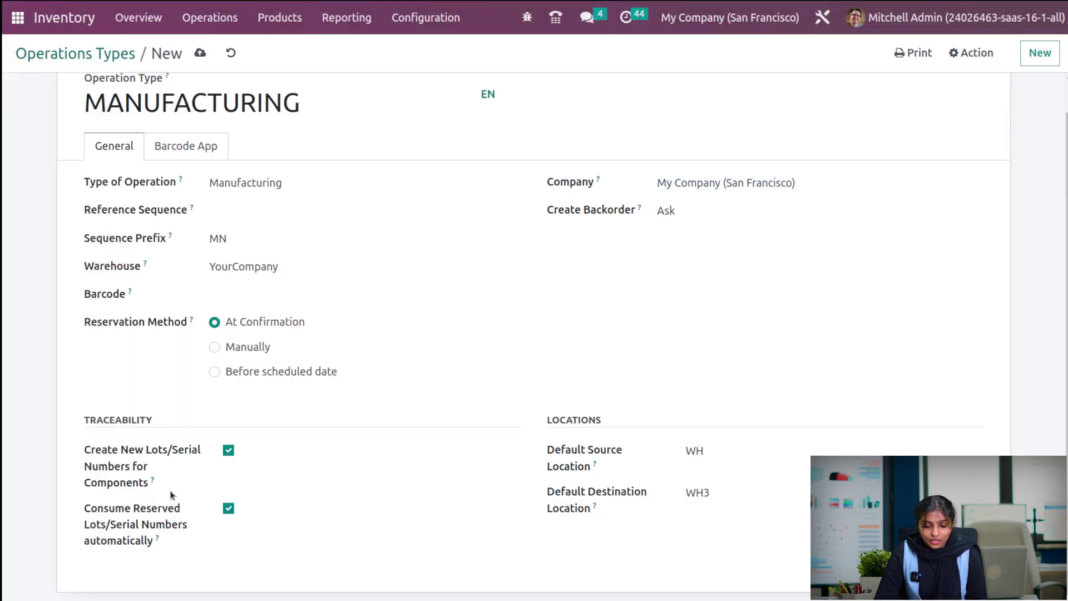
- Save the MANUFACTURING operation type and return to the end of the operation types list
scroll(360, 255, "up", 1)
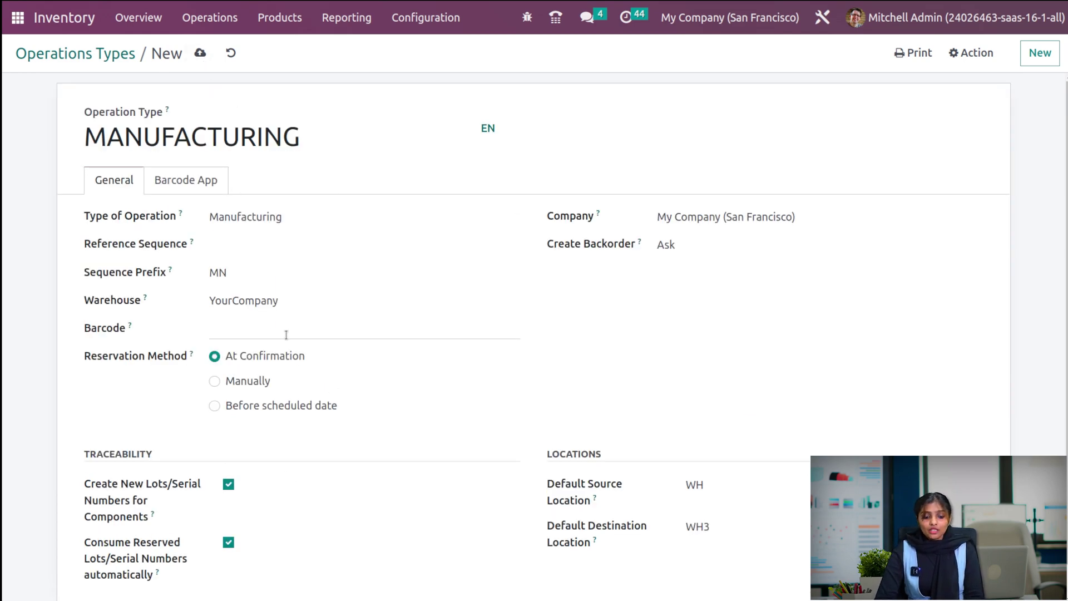
left_click(199, 53)
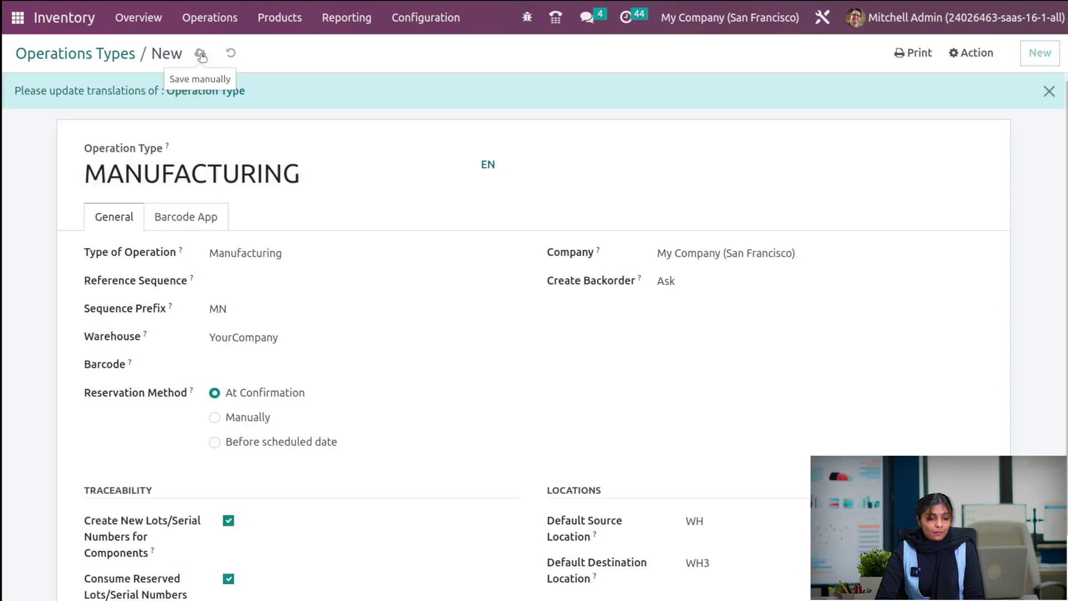
left_click(84, 53)
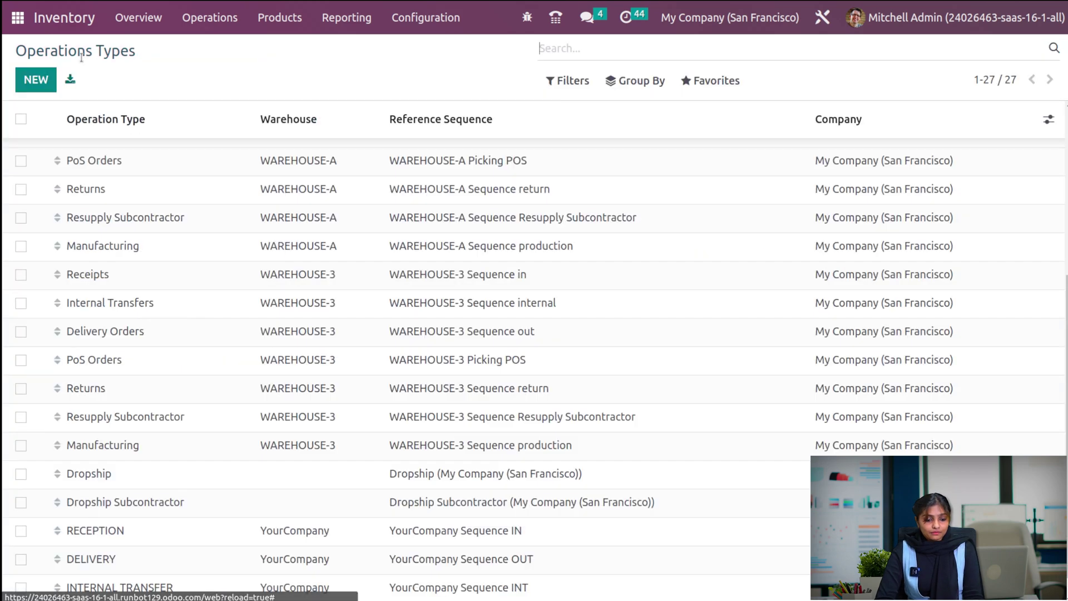
scroll(100, 504, "down", 1)
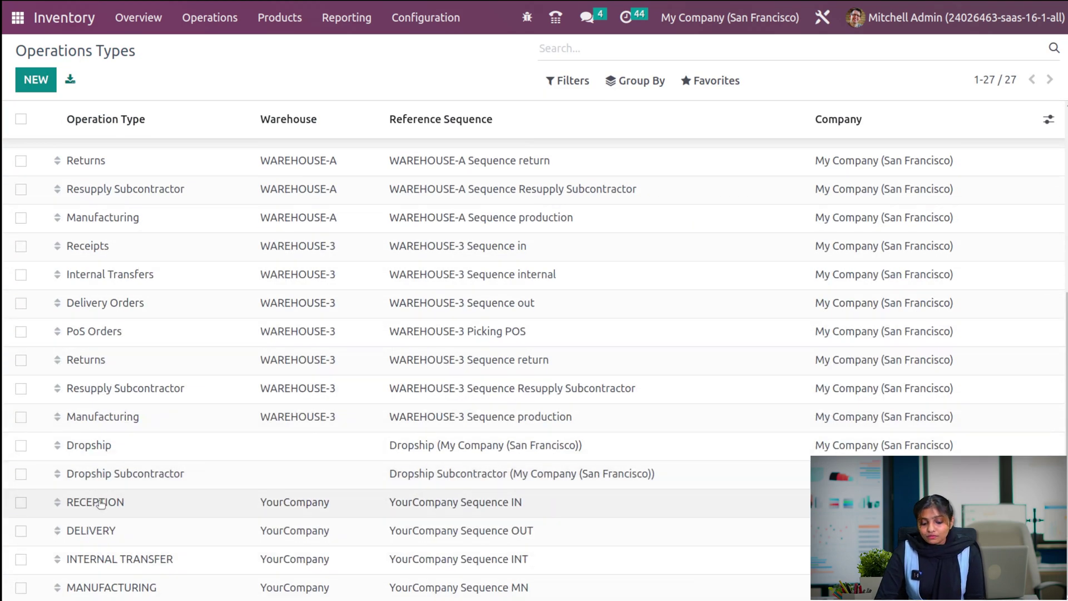